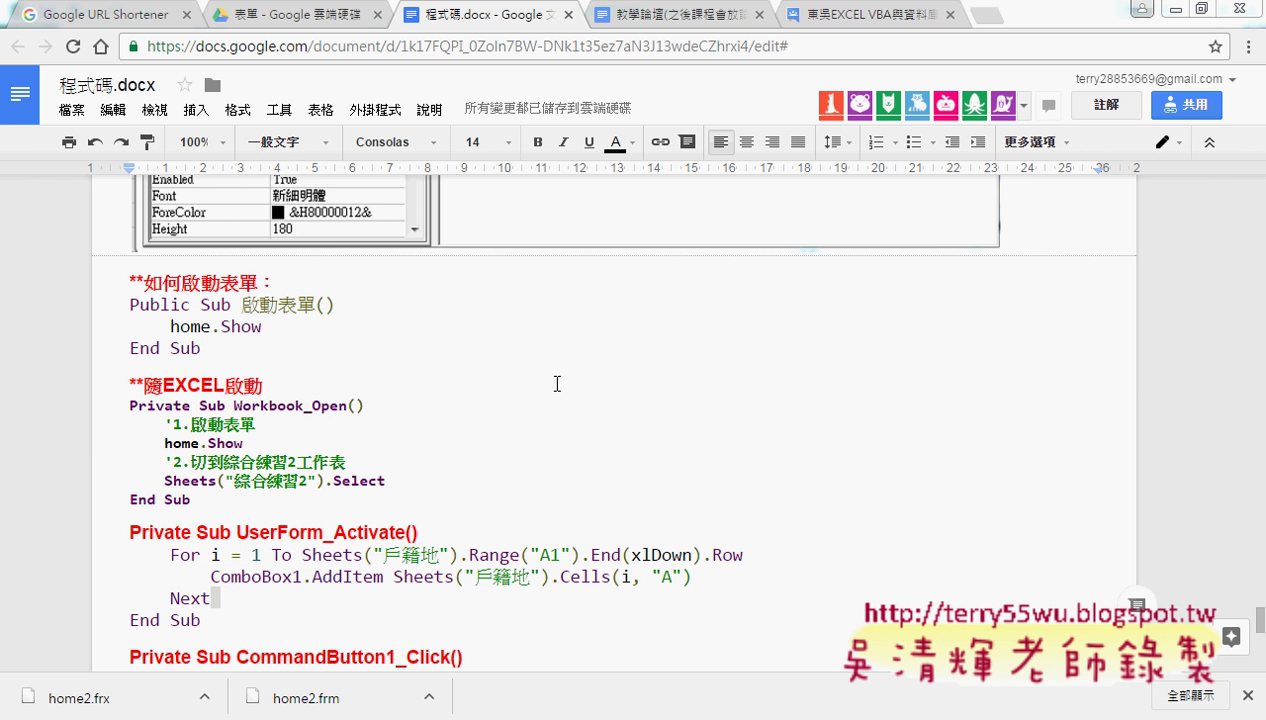
- Try inserting 10 before the loop's upper-bound expression, then restore the original bound
{"action": "left_click", "coordinate": [672, 436]}
{"action": "scroll", "coordinate": [700, 437], "scroll_direction": "down", "scroll_amount": 1}
{"action": "scroll", "coordinate": [760, 437], "scroll_direction": "down", "scroll_amount": 1}
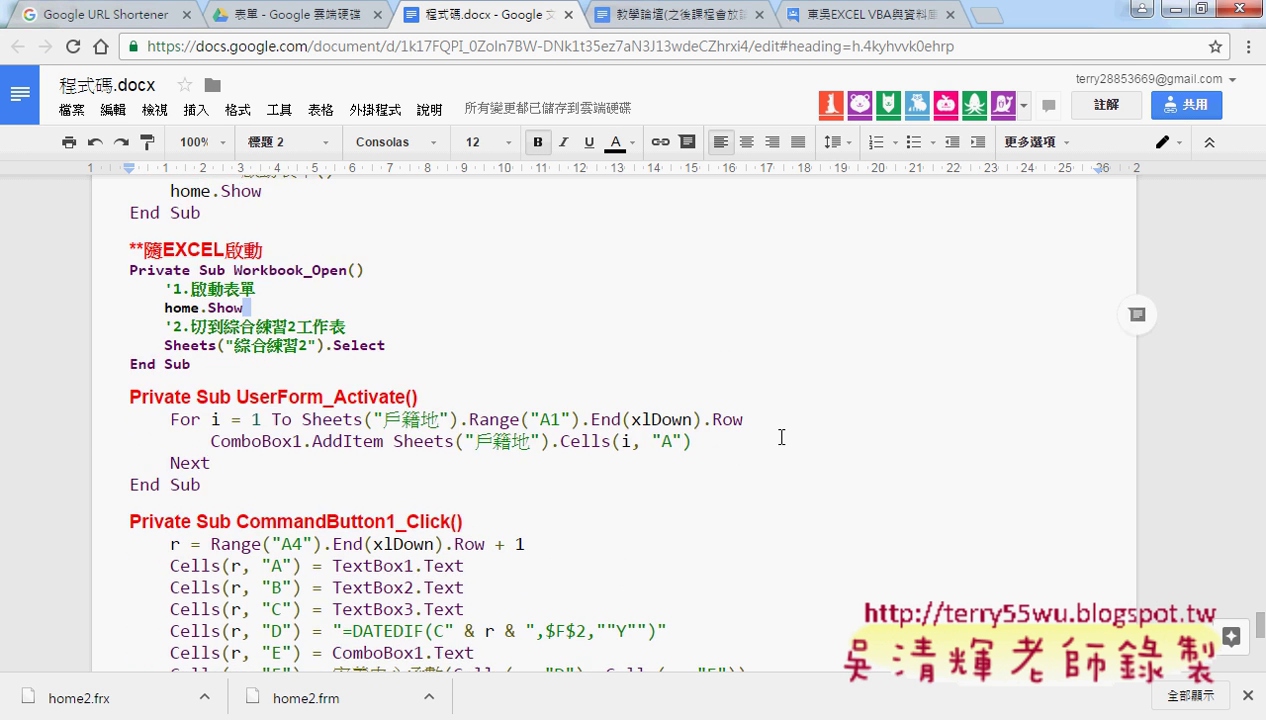
{"action": "scroll", "coordinate": [781, 437], "scroll_direction": "down", "scroll_amount": 1}
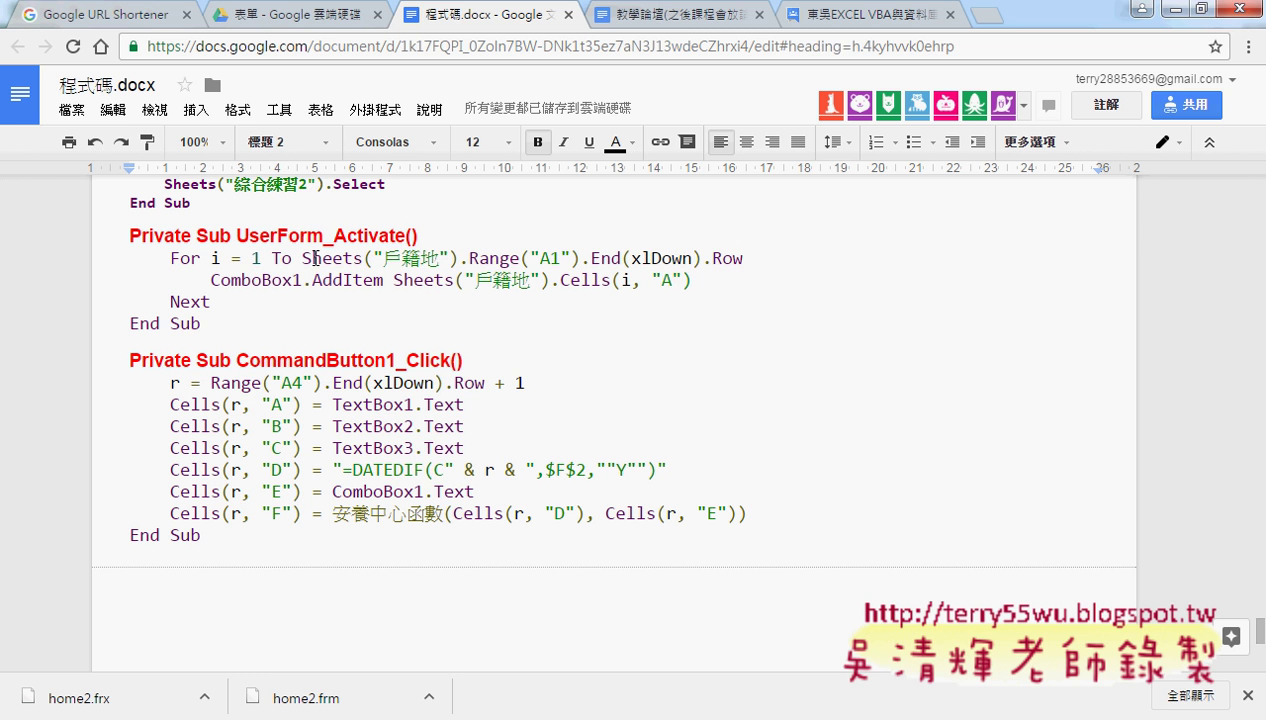
{"action": "left_click_drag", "start_coordinate": [302, 258], "coordinate": [756, 261]}
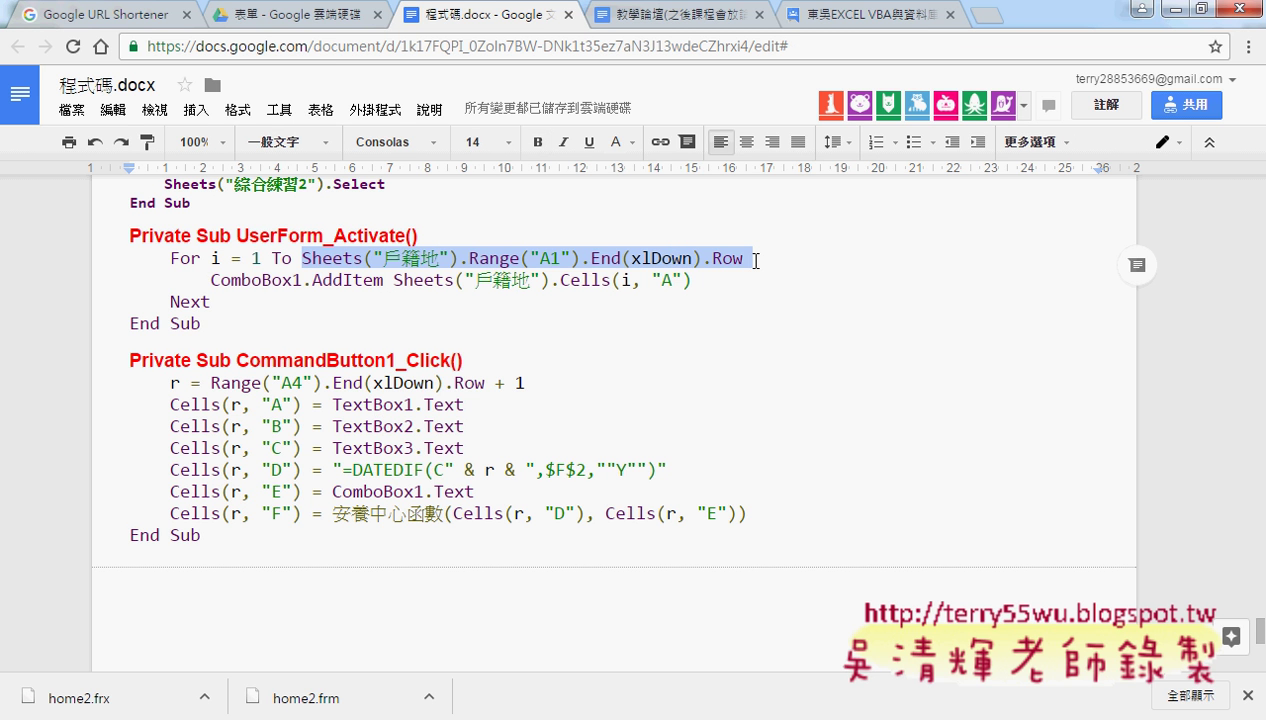
{"action": "key", "text": "Left"}
{"action": "type", "text": "10"}
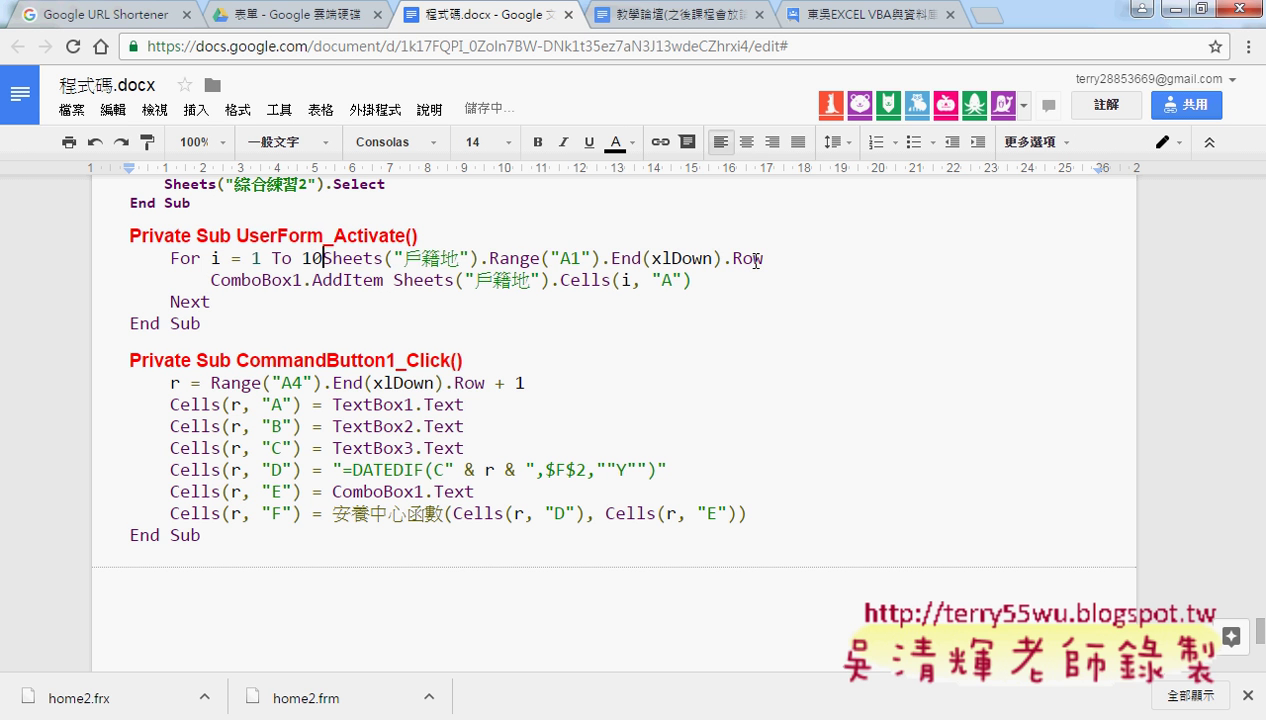
{"action": "left_click", "coordinate": [756, 260], "text": "shift"}
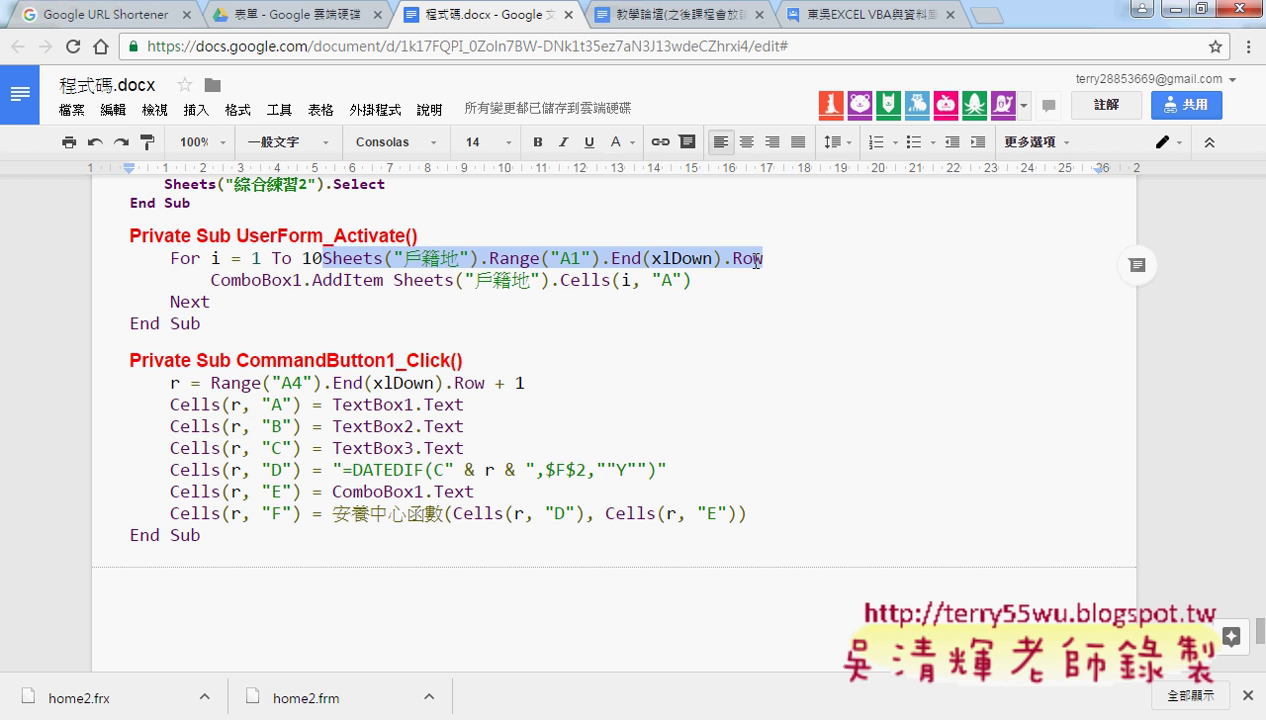
{"action": "key", "text": "Left"}
{"action": "key", "text": "BackSpace"}
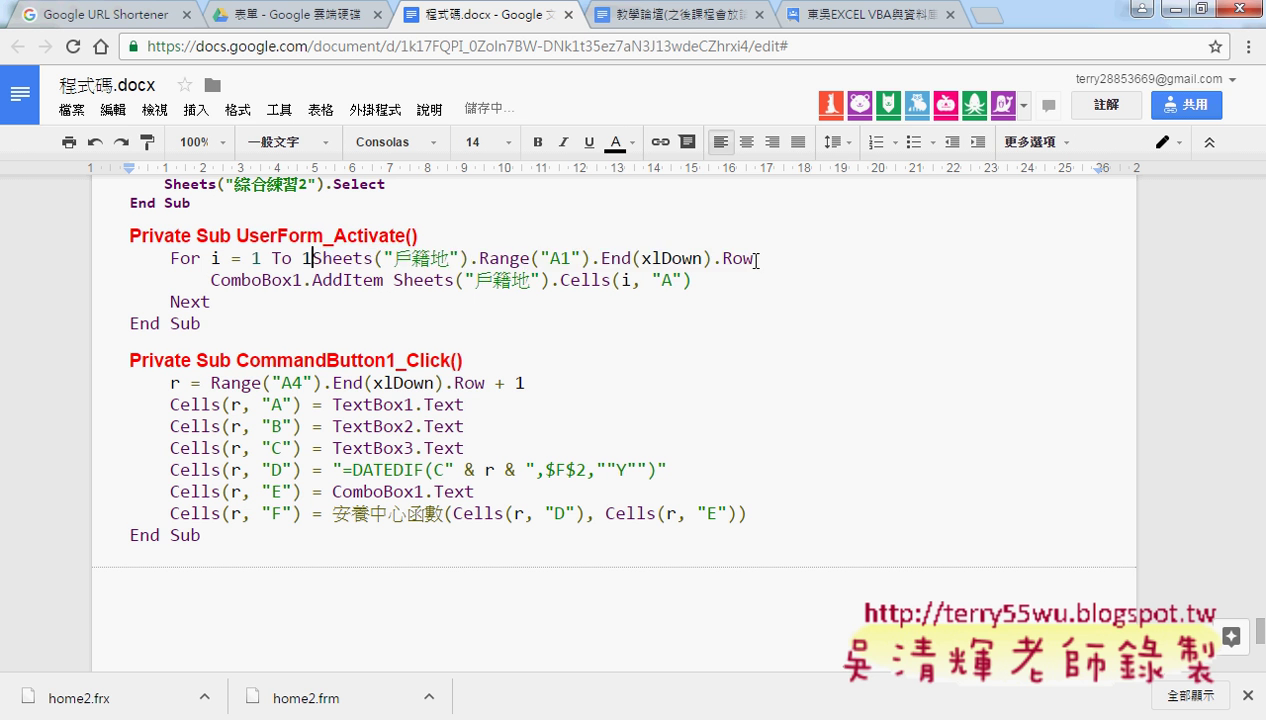
{"action": "key", "text": "BackSpace"}
{"action": "left_click", "coordinate": [756, 260], "text": "shift"}
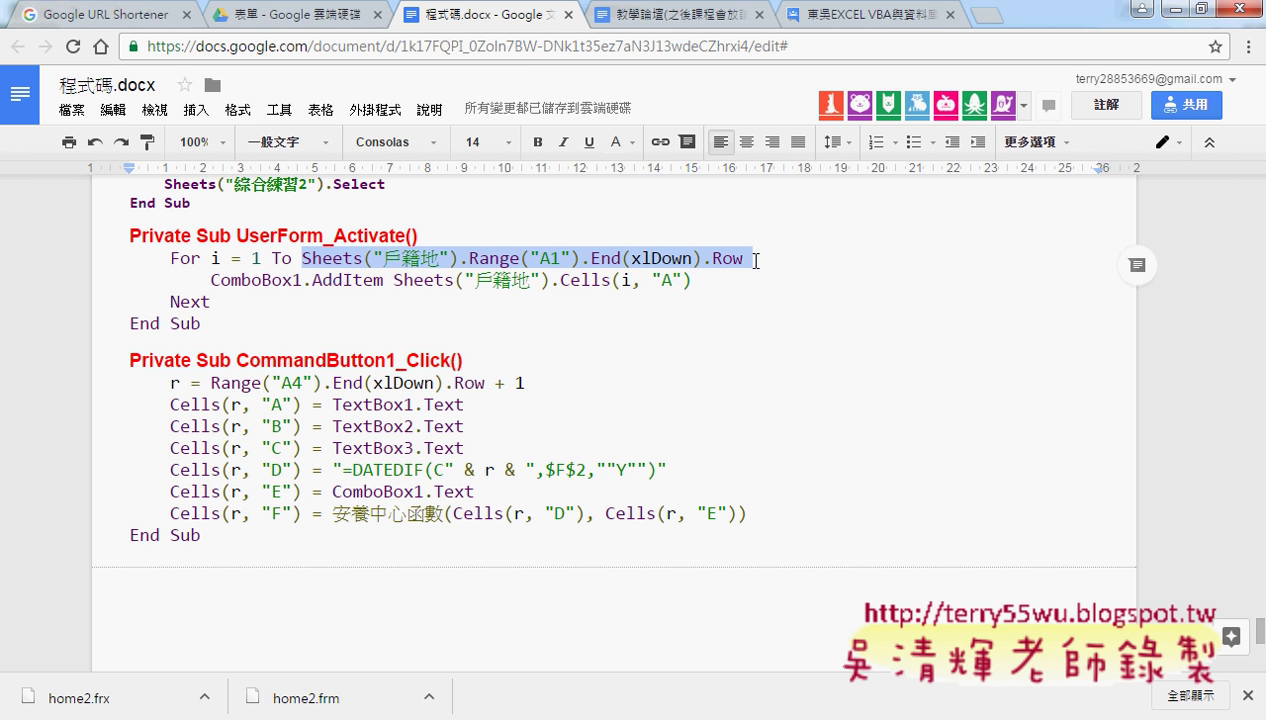
- Inspect the loop bound's parts: the last-filled-row lookup, Range("A1") and Sheets("戶籍地")
{"action": "left_click_drag", "start_coordinate": [469, 258], "coordinate": [755, 262]}
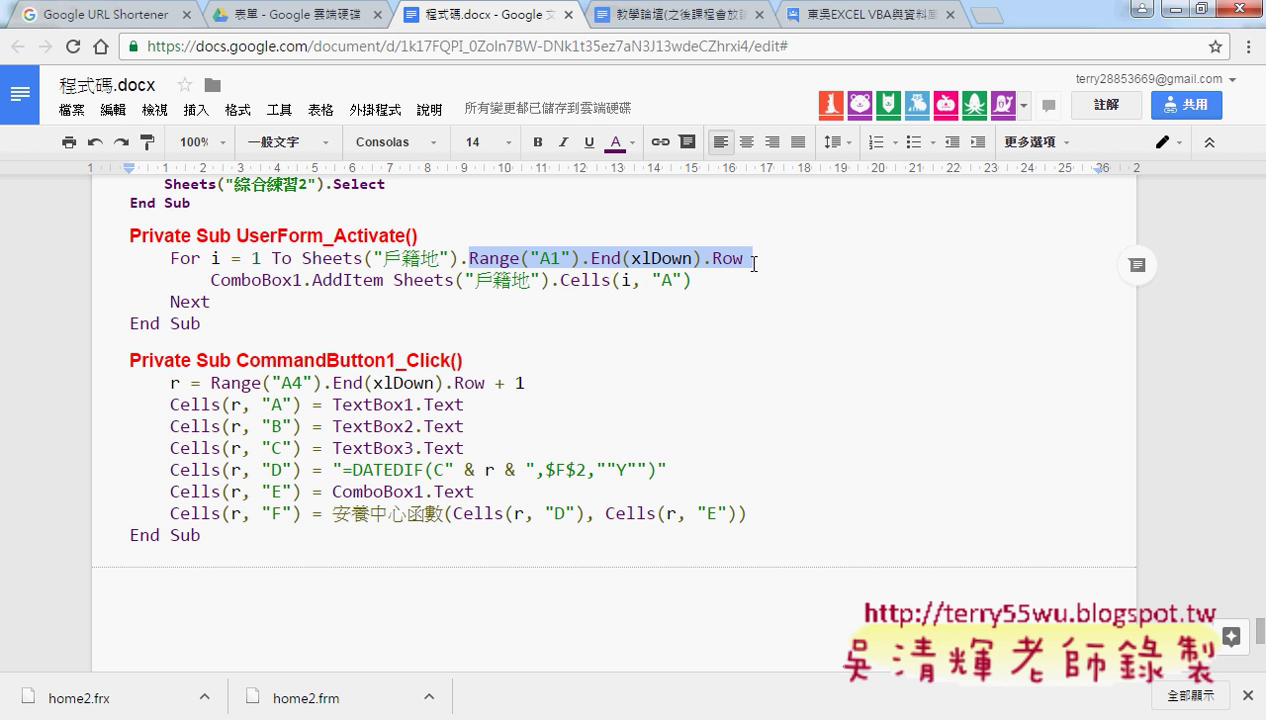
{"action": "left_click_drag", "start_coordinate": [474, 258], "coordinate": [583, 258]}
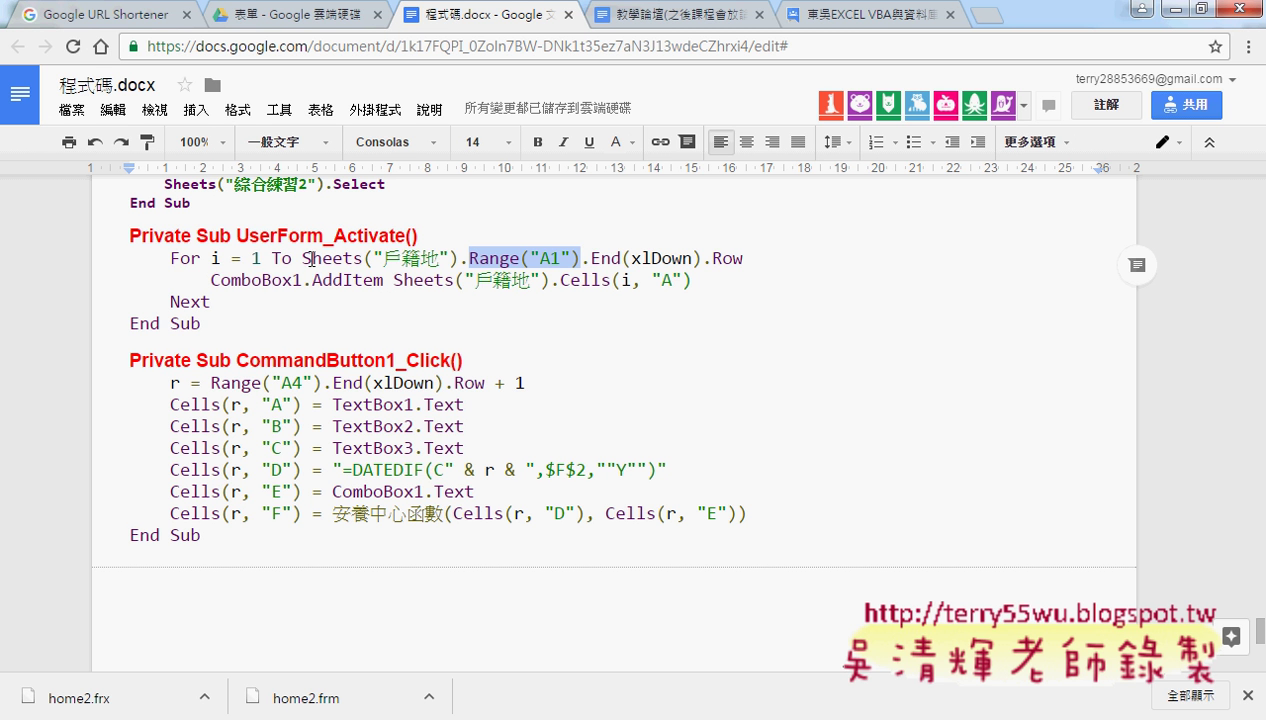
{"action": "left_click_drag", "start_coordinate": [302, 258], "coordinate": [460, 257]}
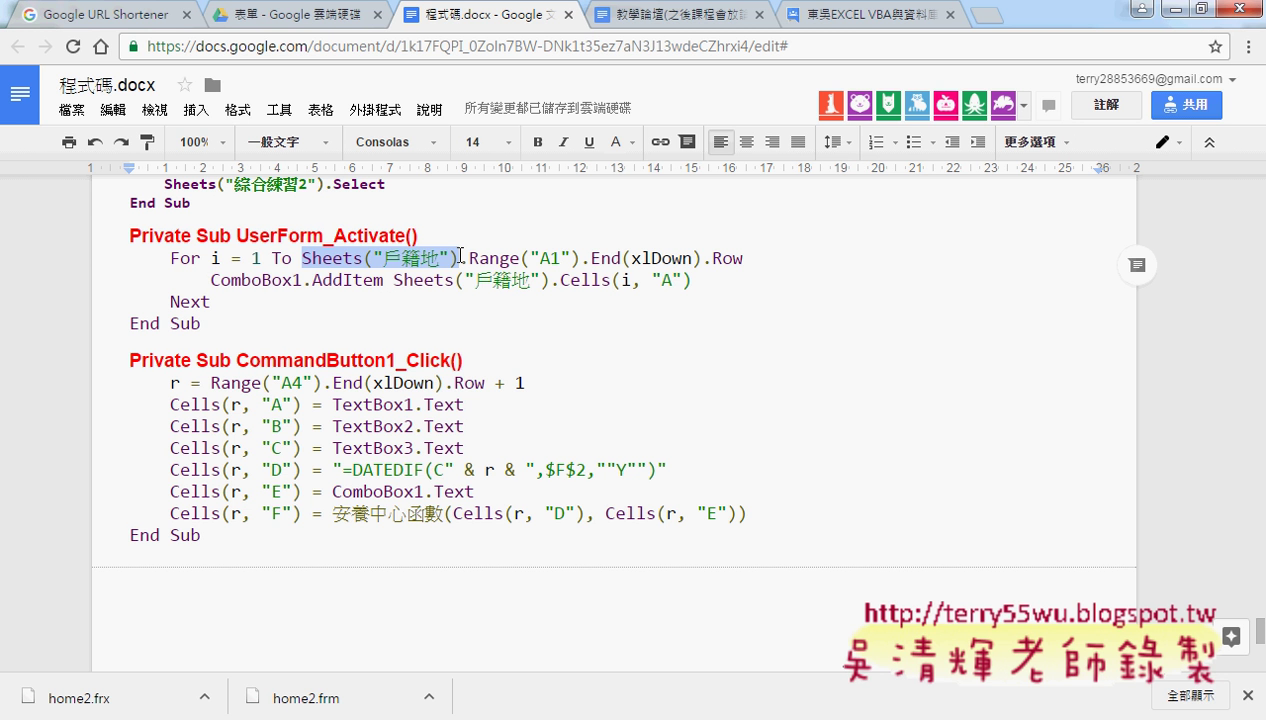
- Open the home form's design and generate the 新增 button's CommandButton1_Click procedure
{"action": "left_click", "coordinate": [1177, 10]}
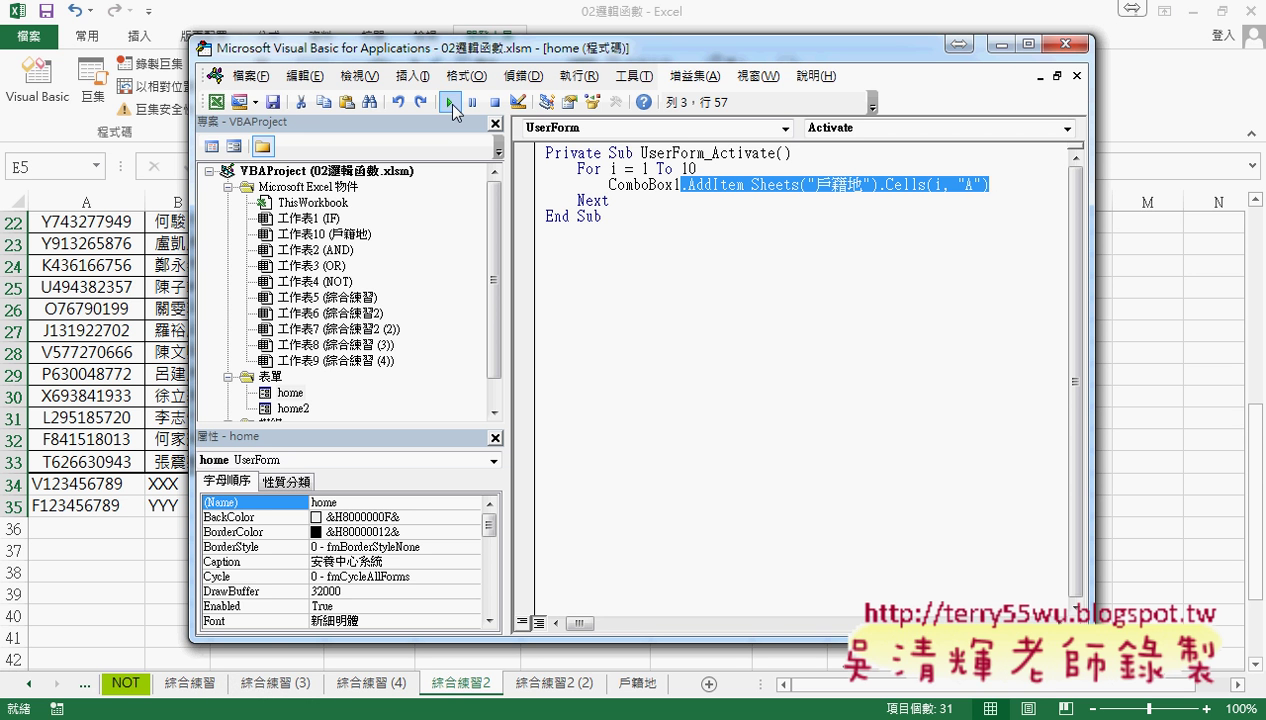
{"action": "left_click", "coordinate": [291, 396]}
{"action": "double_click", "coordinate": [291, 396]}
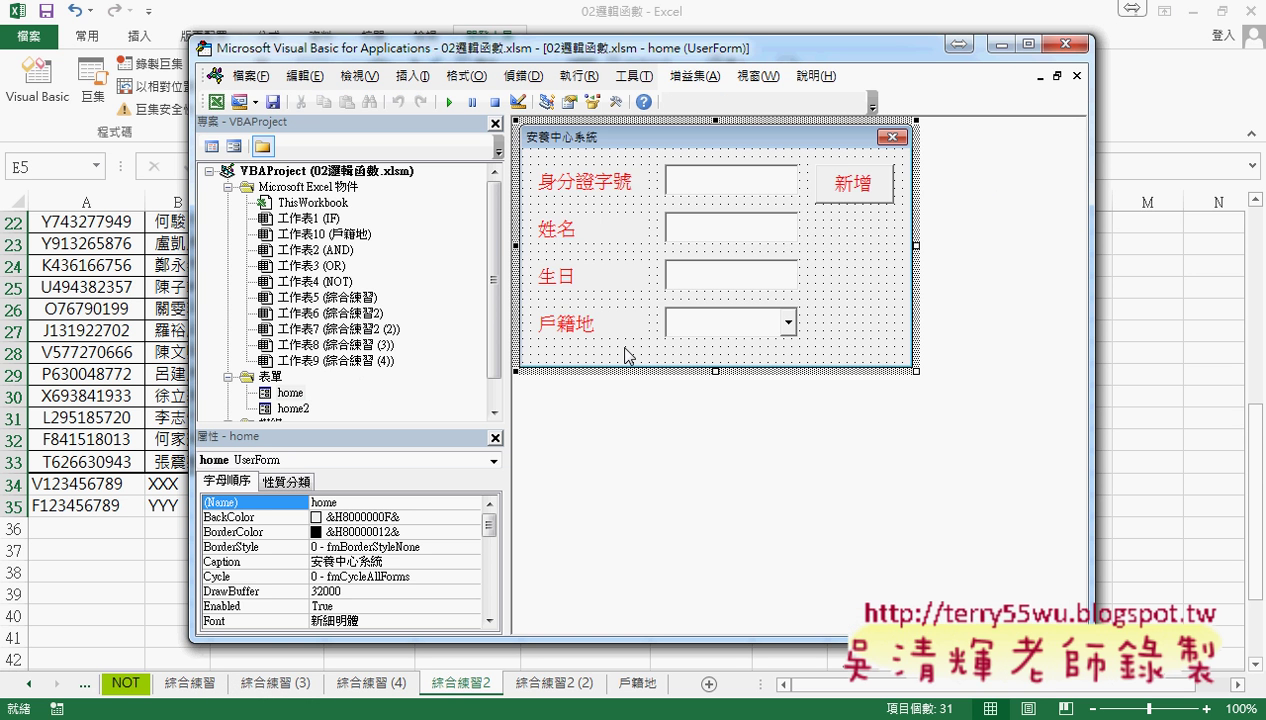
{"action": "left_click", "coordinate": [857, 195]}
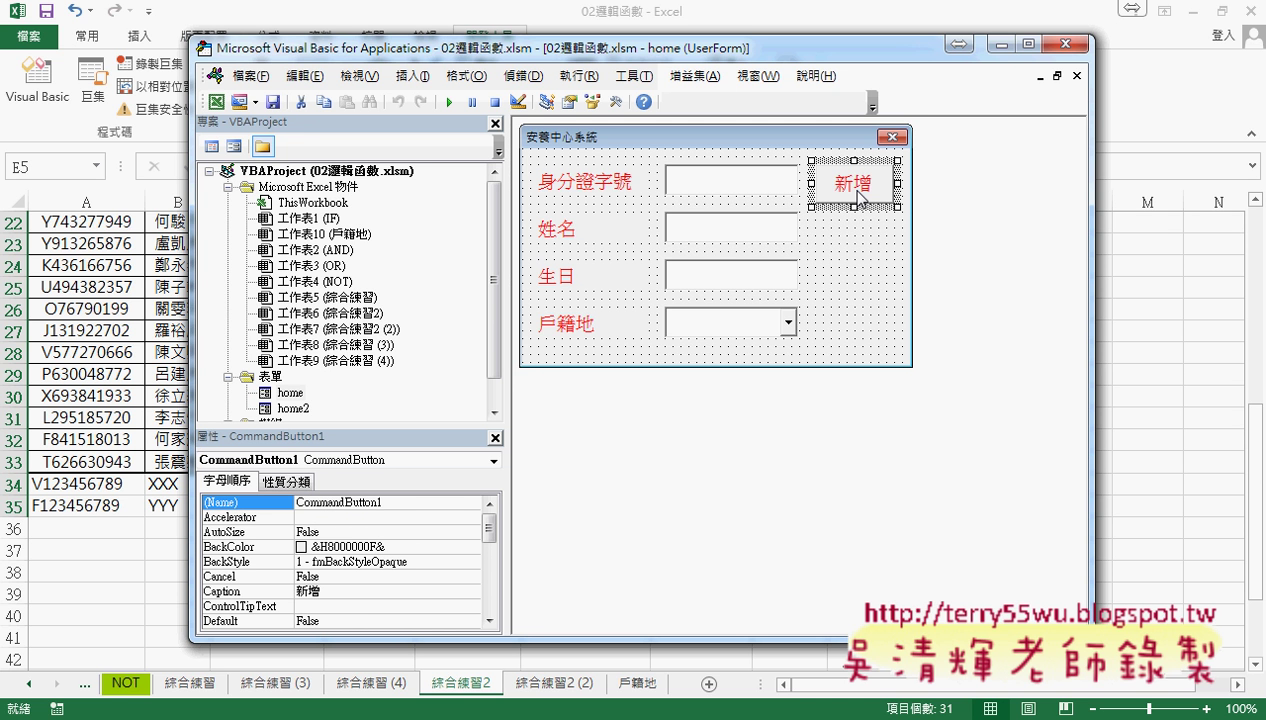
{"action": "double_click", "coordinate": [857, 195]}
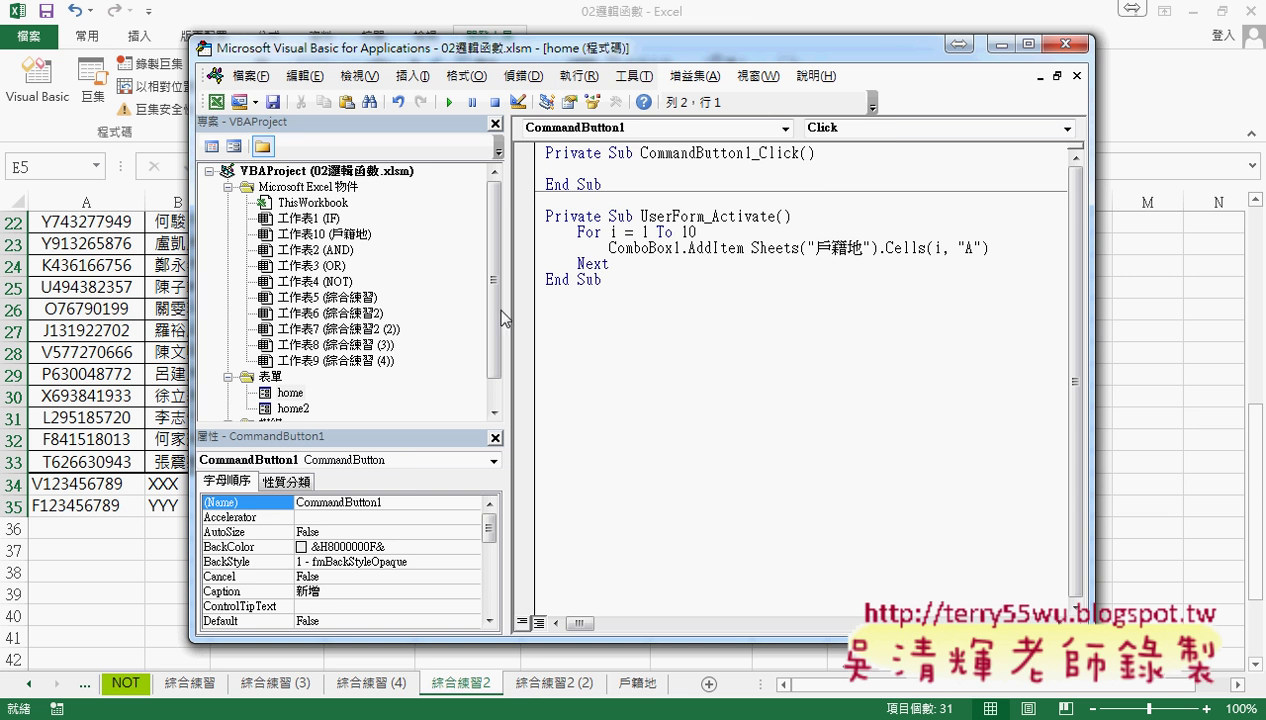
{"action": "double_click", "coordinate": [290, 392]}
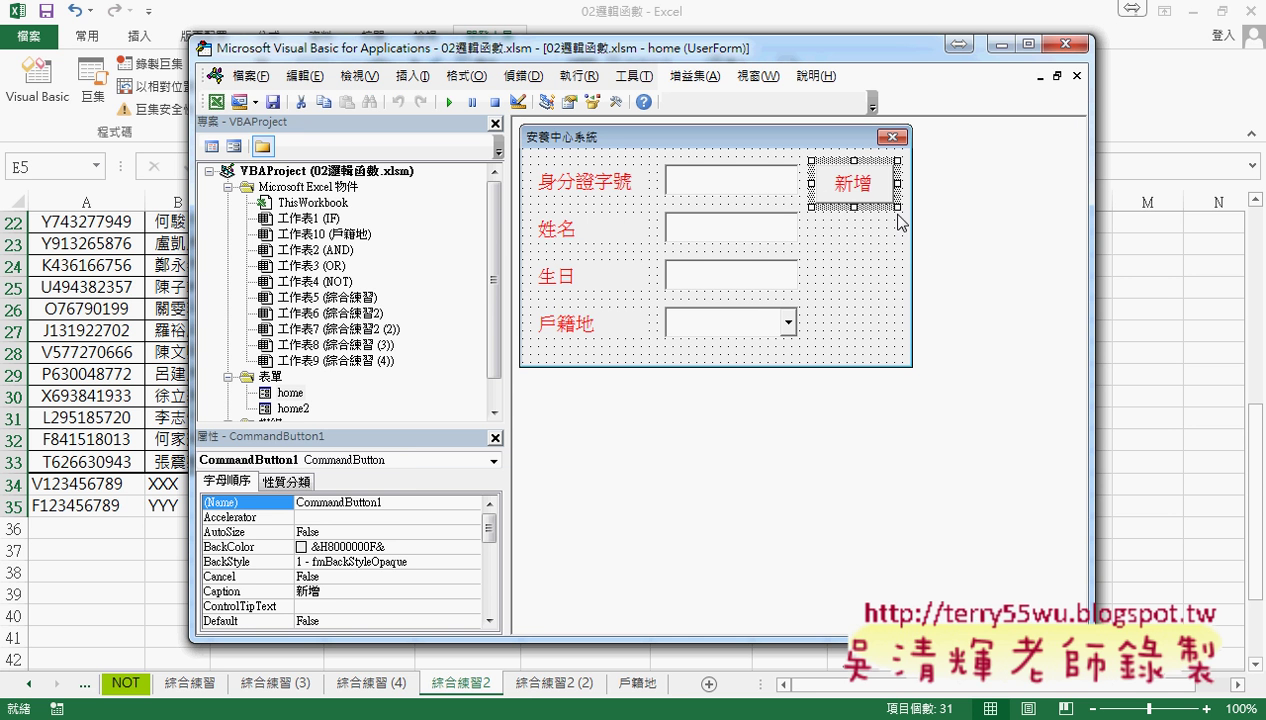
{"action": "left_click", "coordinate": [864, 256]}
{"action": "double_click", "coordinate": [850, 192]}
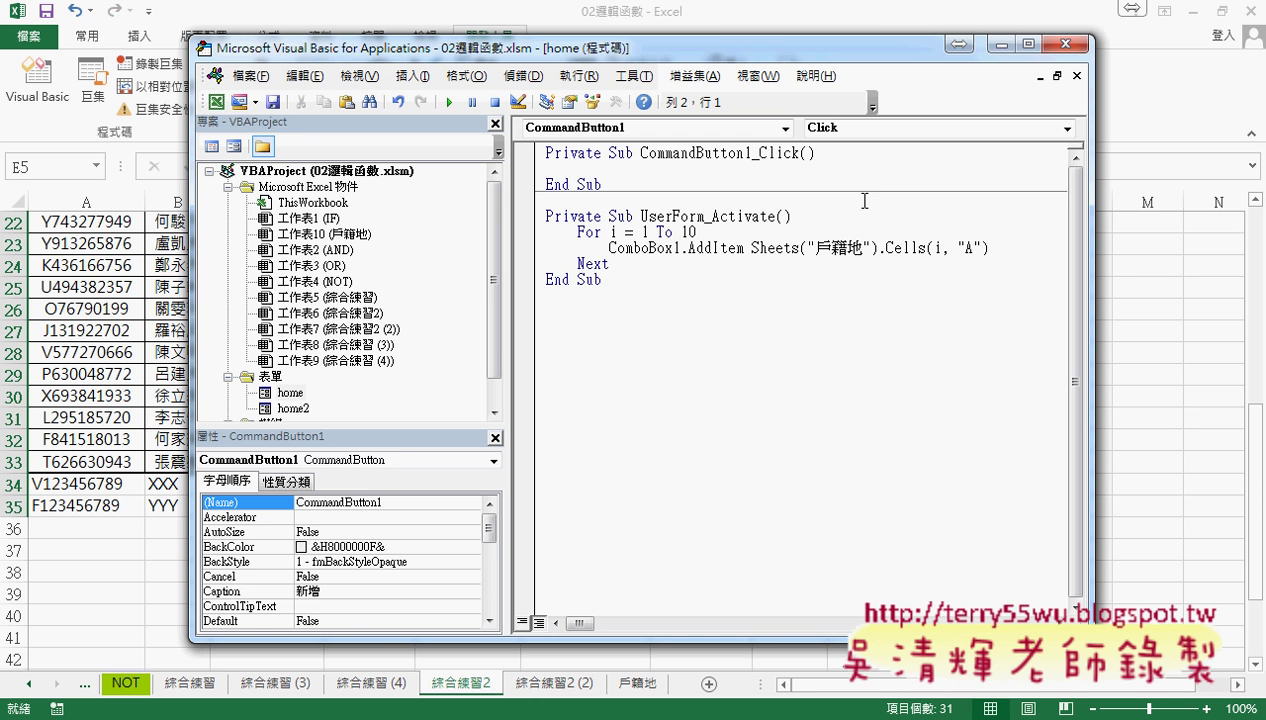
{"action": "left_click_drag", "start_coordinate": [641, 153], "coordinate": [752, 153]}
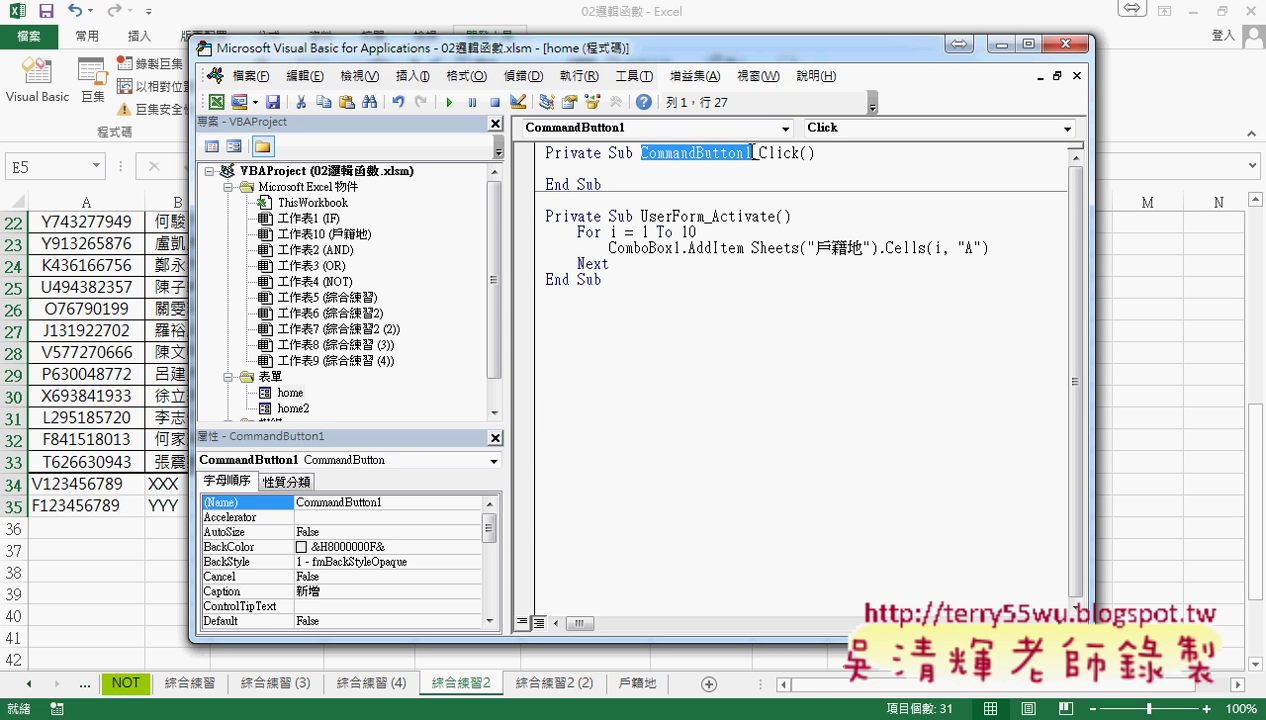
{"action": "left_click_drag", "start_coordinate": [759, 153], "coordinate": [800, 152]}
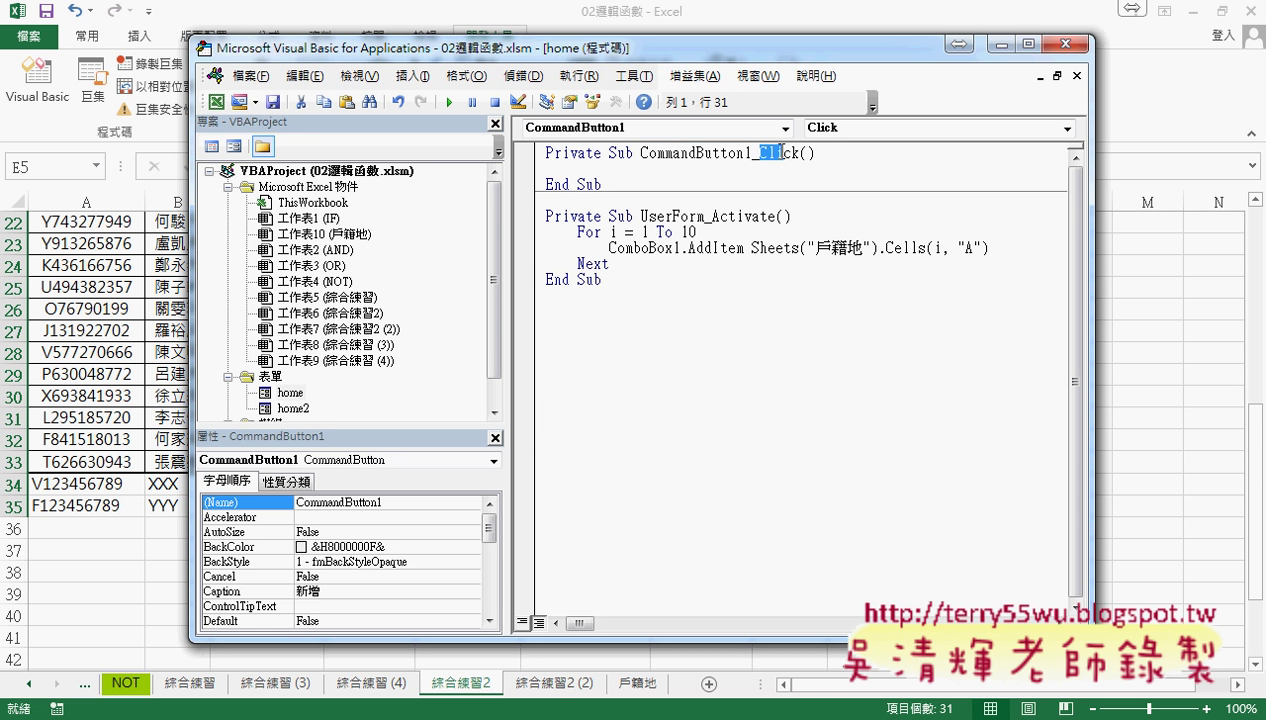
{"action": "left_click", "coordinate": [840, 128]}
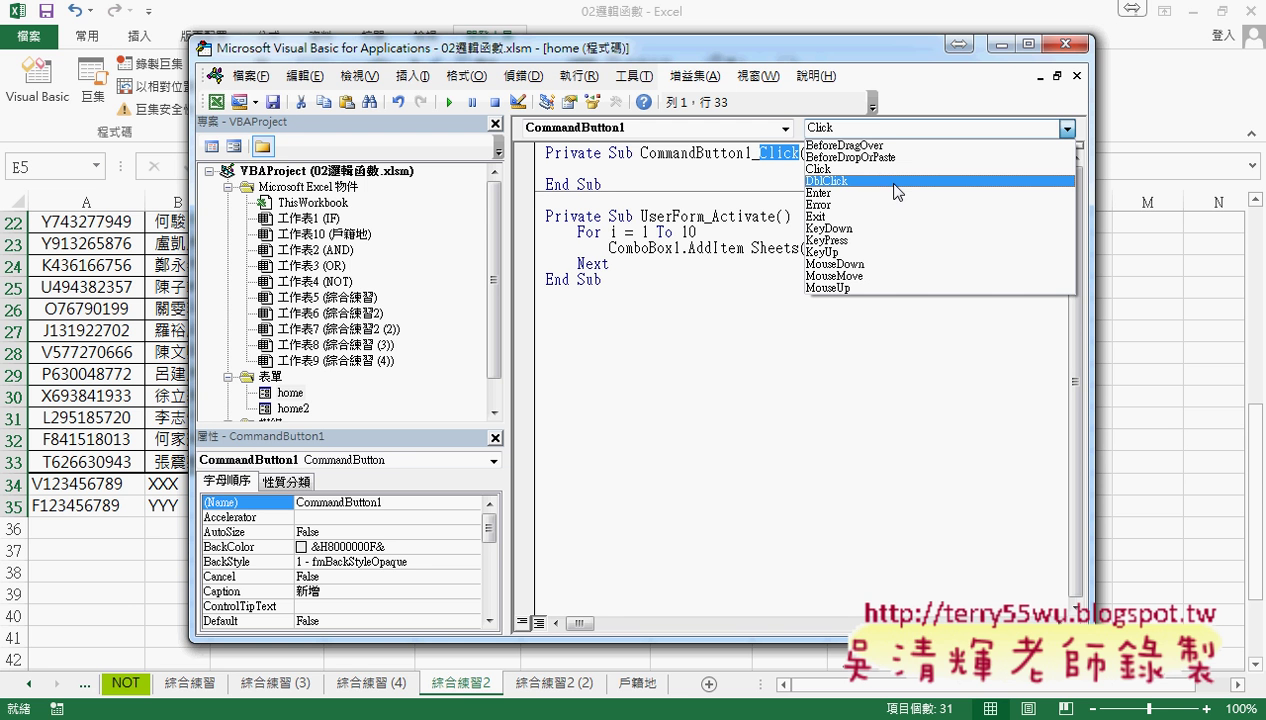
{"action": "left_click", "coordinate": [843, 169]}
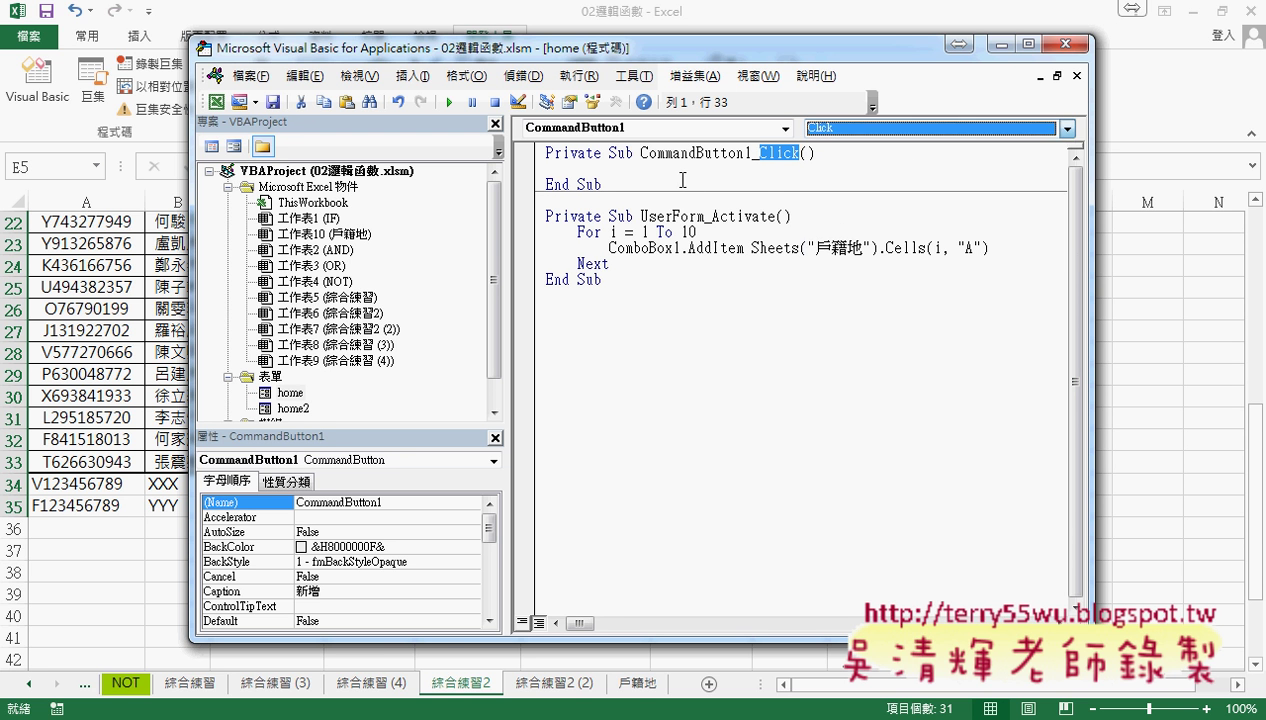
{"action": "left_click", "coordinate": [598, 172]}
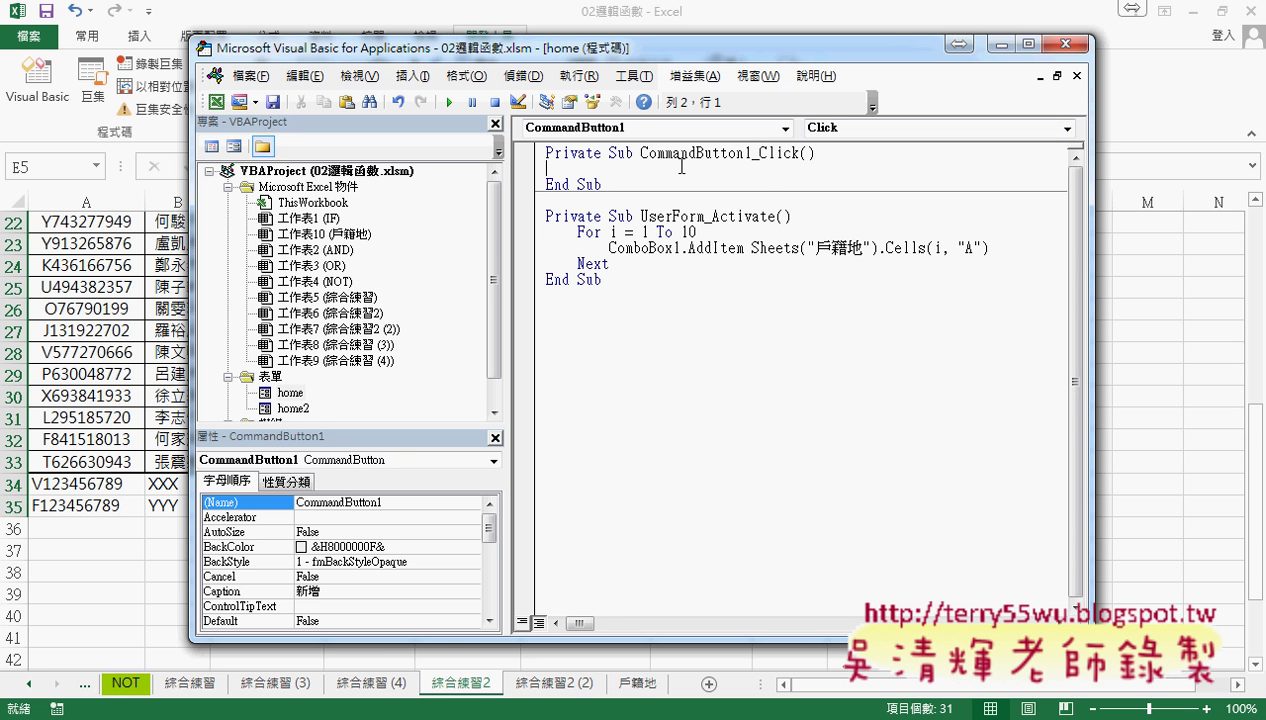
{"action": "left_click_drag", "start_coordinate": [659, 52], "coordinate": [839, 55]}
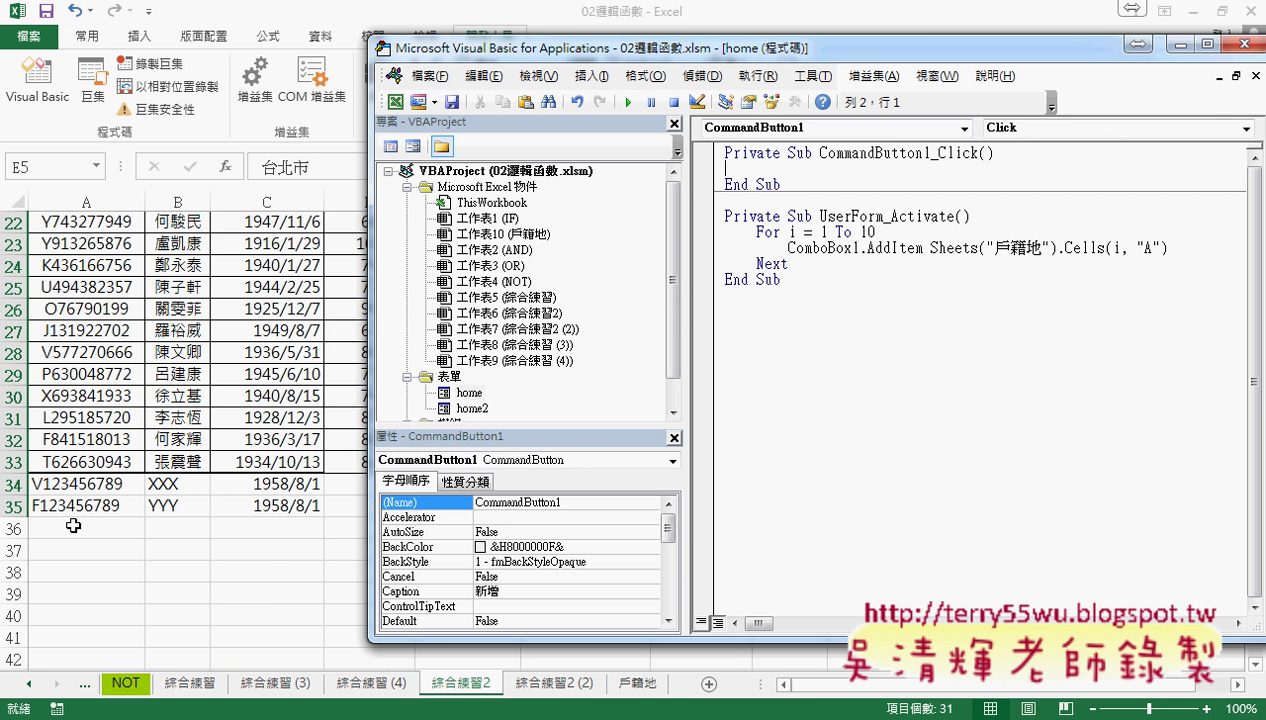
- Start the Click body with an indented 'r=', then review the sheet's columns from header A4
{"action": "key", "text": "Tab"}
{"action": "type", "text": "r"}
{"action": "type", "text": "="}
{"action": "left_click", "coordinate": [92, 287]}
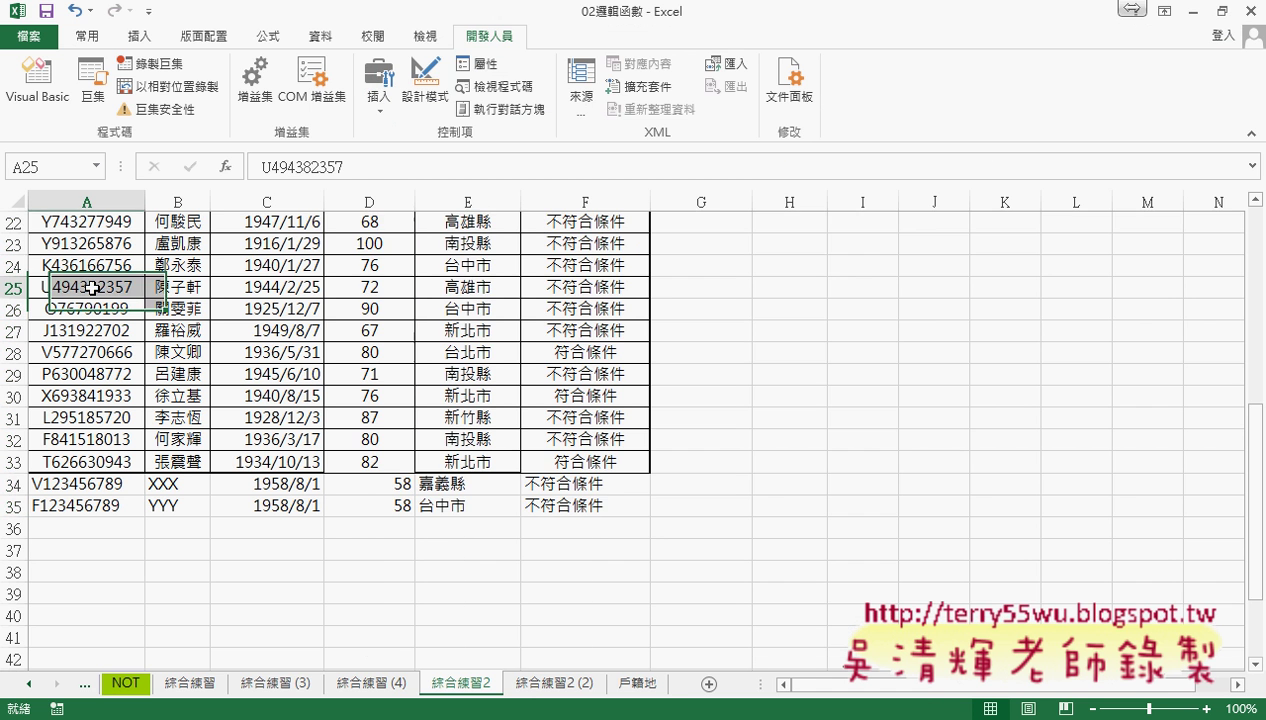
{"action": "scroll", "coordinate": [92, 287], "scroll_direction": "up", "scroll_amount": 5}
{"action": "scroll", "coordinate": [92, 287], "scroll_direction": "up", "scroll_amount": 2}
{"action": "left_click", "coordinate": [85, 360]}
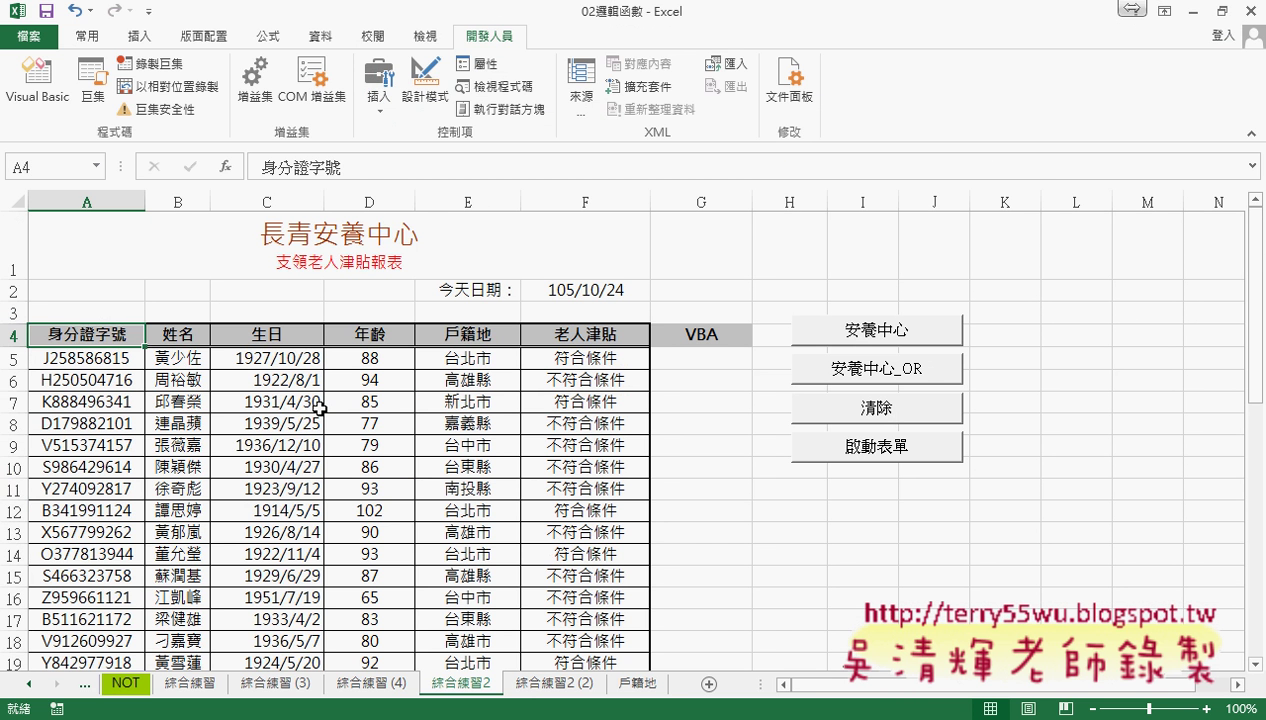
{"action": "scroll", "coordinate": [316, 407], "scroll_direction": "down", "scroll_amount": 2}
{"action": "scroll", "coordinate": [316, 407], "scroll_direction": "down", "scroll_amount": 1}
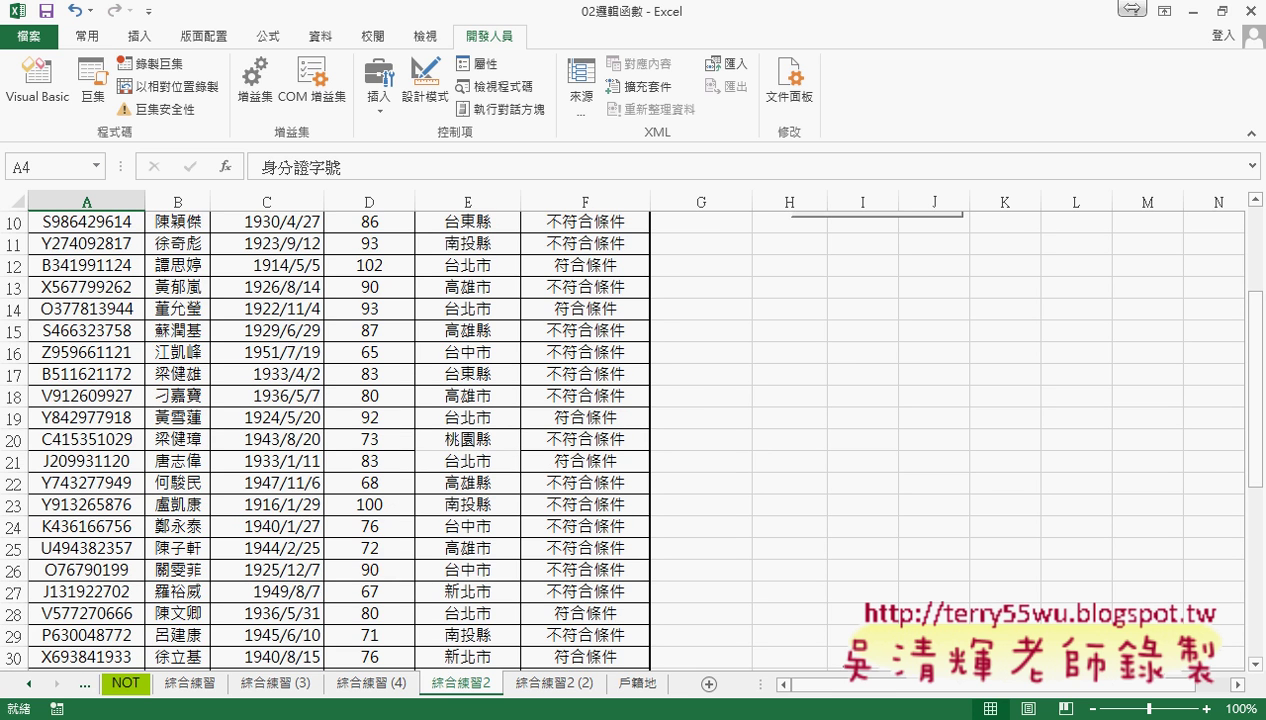
- Complete the line as r = Range("A4").End(xlDown).Row + 1 and start a new line
{"action": "mouse_move", "coordinate": [393, 719]}
{"action": "type", "text": "r=r"}
{"action": "left_click", "coordinate": [500, 620]}
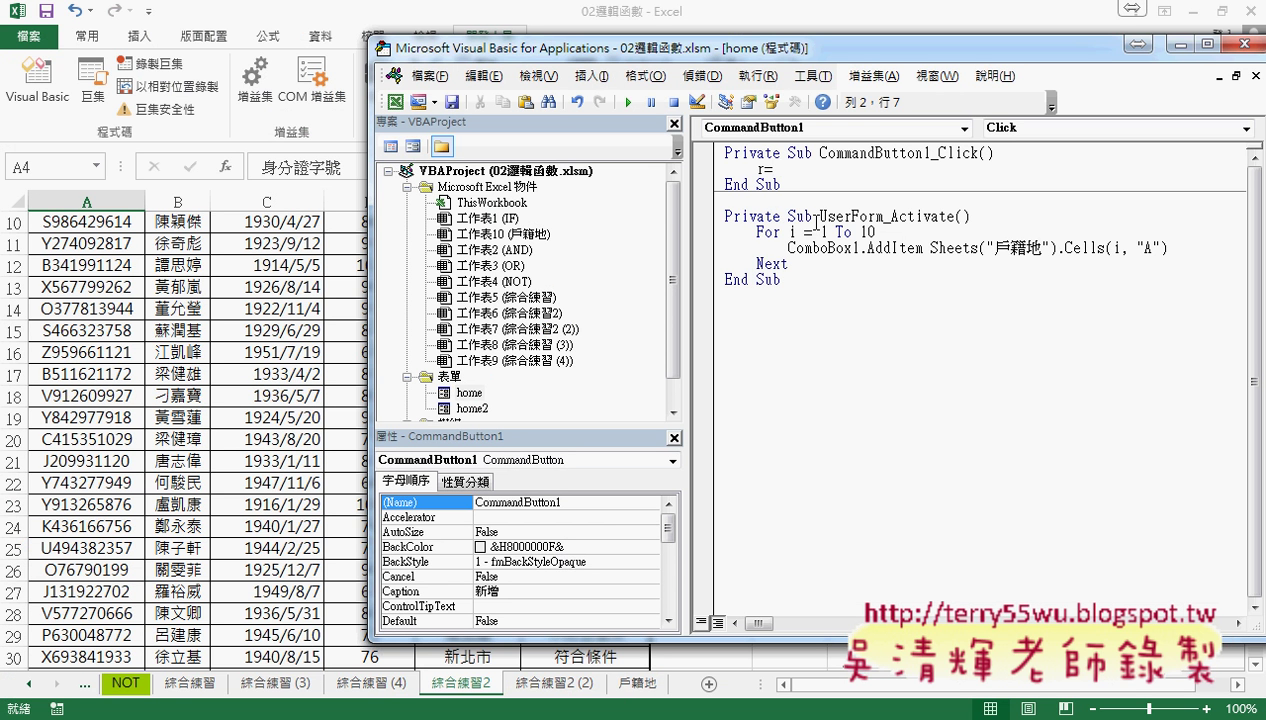
{"action": "type", "text": "rang"}
{"action": "type", "text": "e(\"A"}
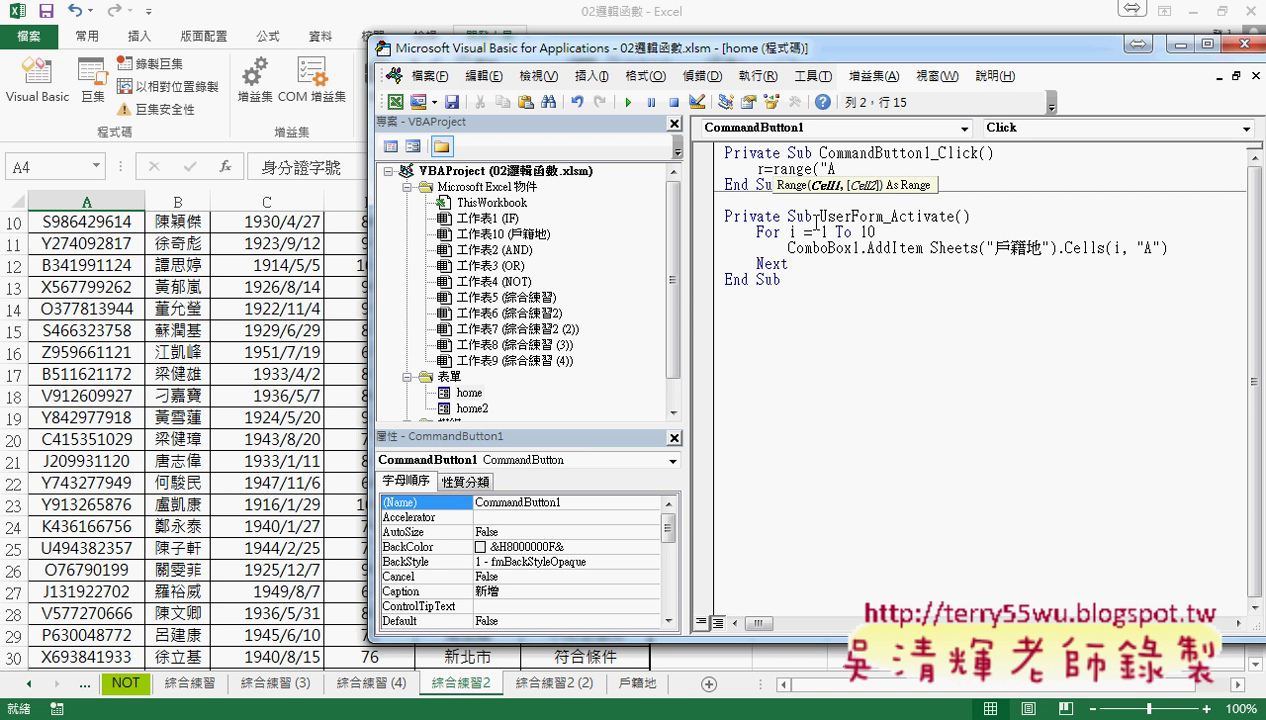
{"action": "type", "text": "4:"}
{"action": "key", "text": "BackSpace"}
{"action": "type", "text": "\")."}
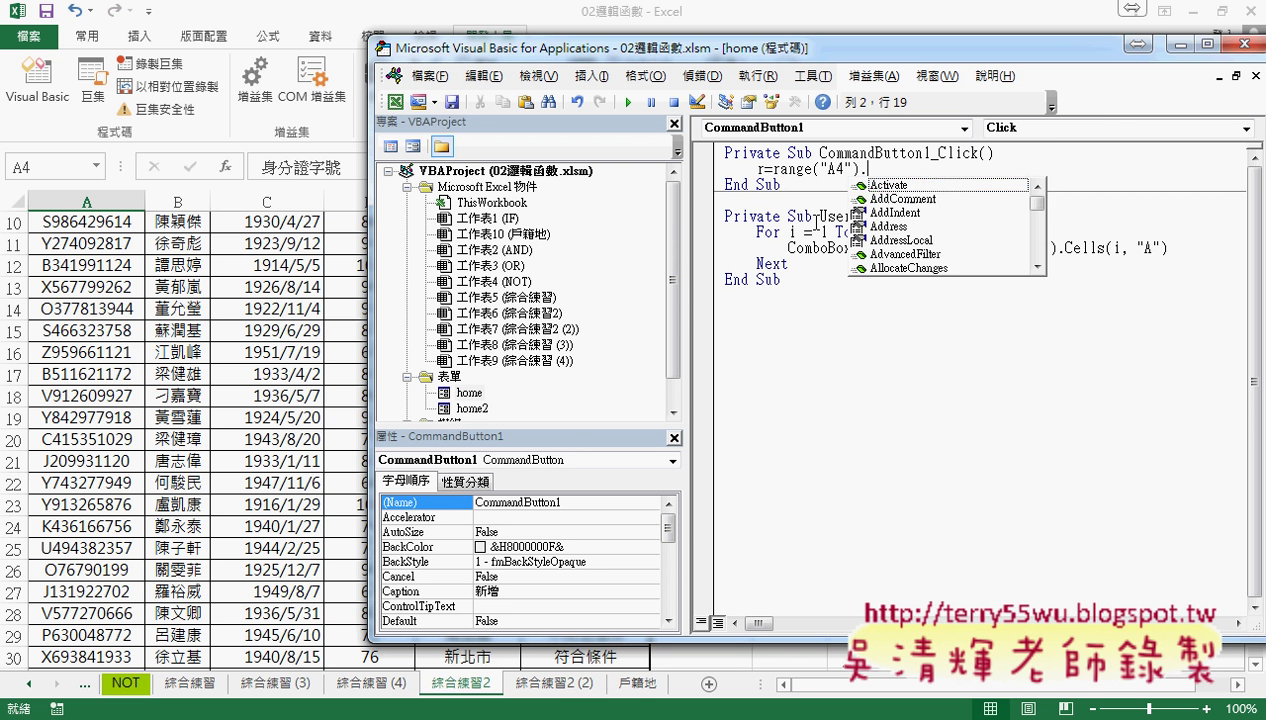
{"action": "type", "text": "end ("}
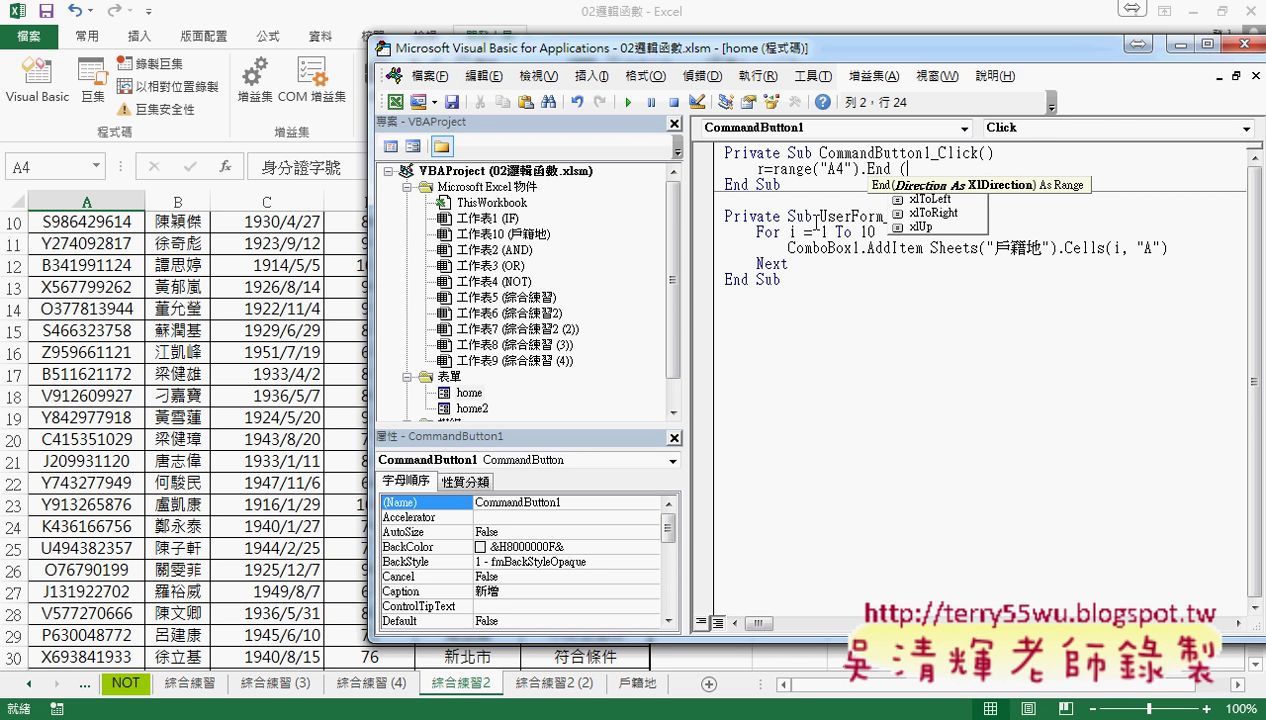
{"action": "type", "text": "xlDown )."}
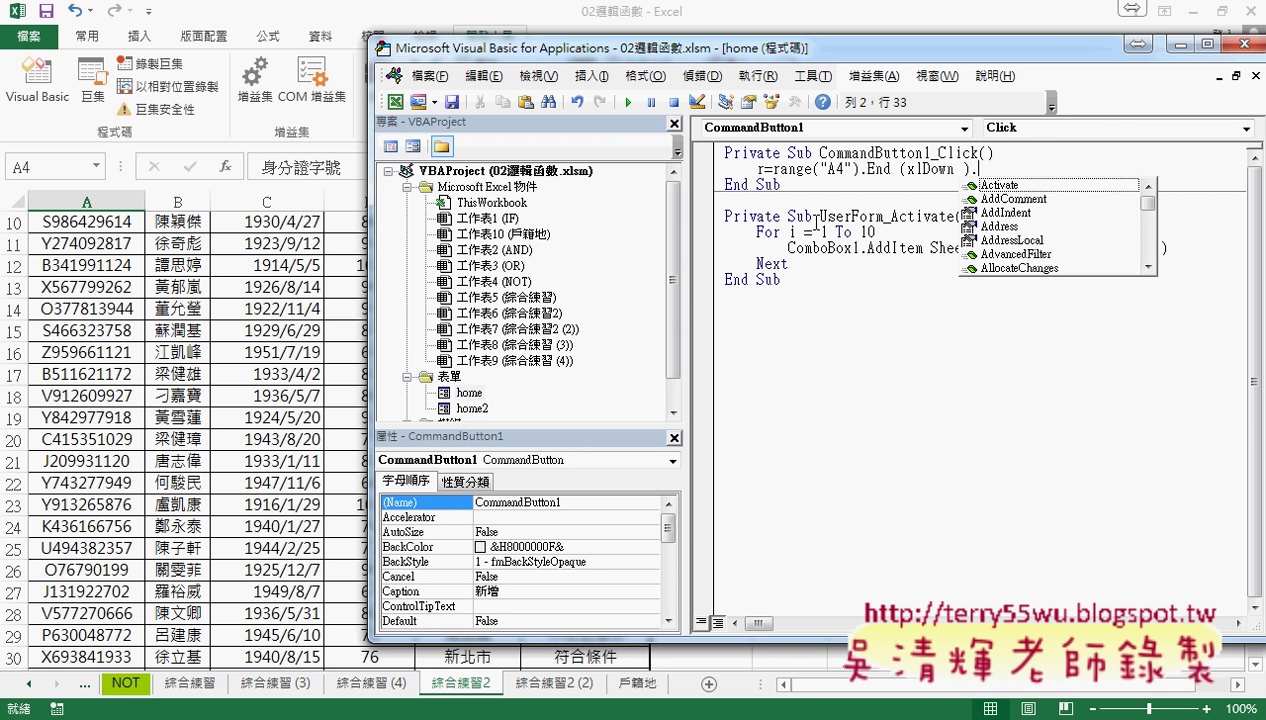
{"action": "type", "text": "row"}
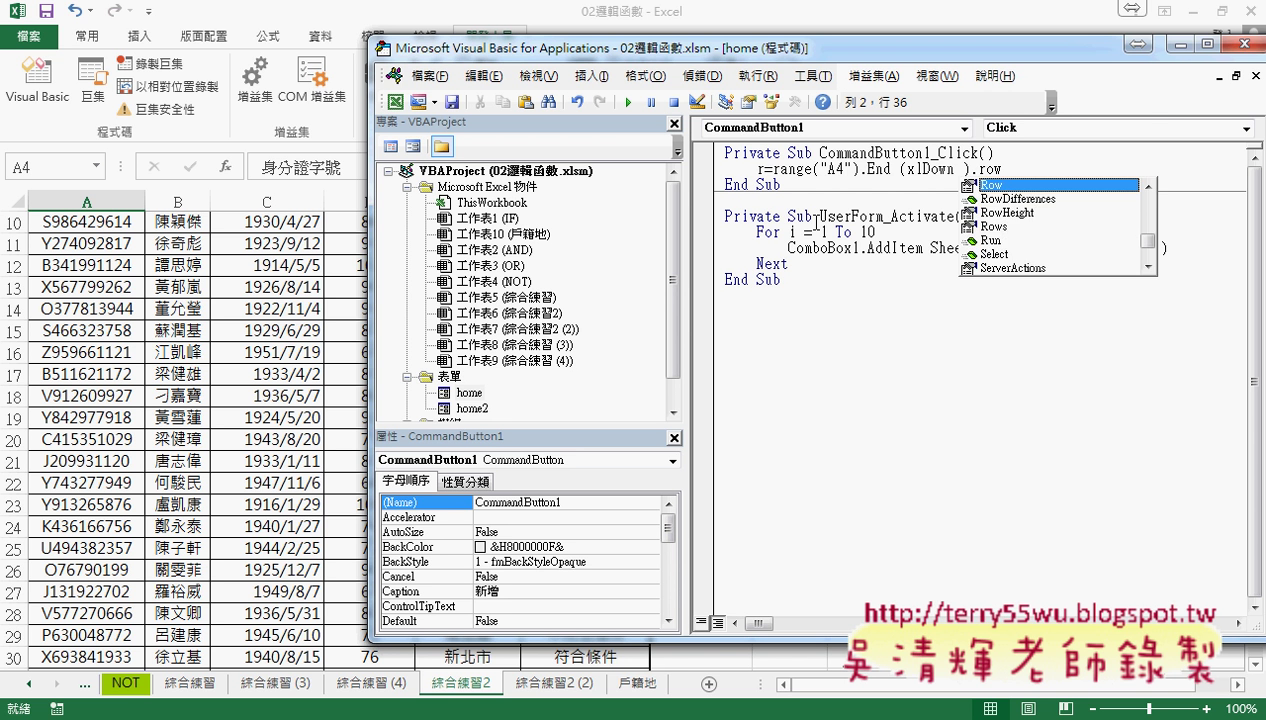
{"action": "key", "text": "Escape"}
{"action": "key", "text": "Down"}
{"action": "key", "text": "Home"}
{"action": "left_click", "coordinate": [1036, 168]}
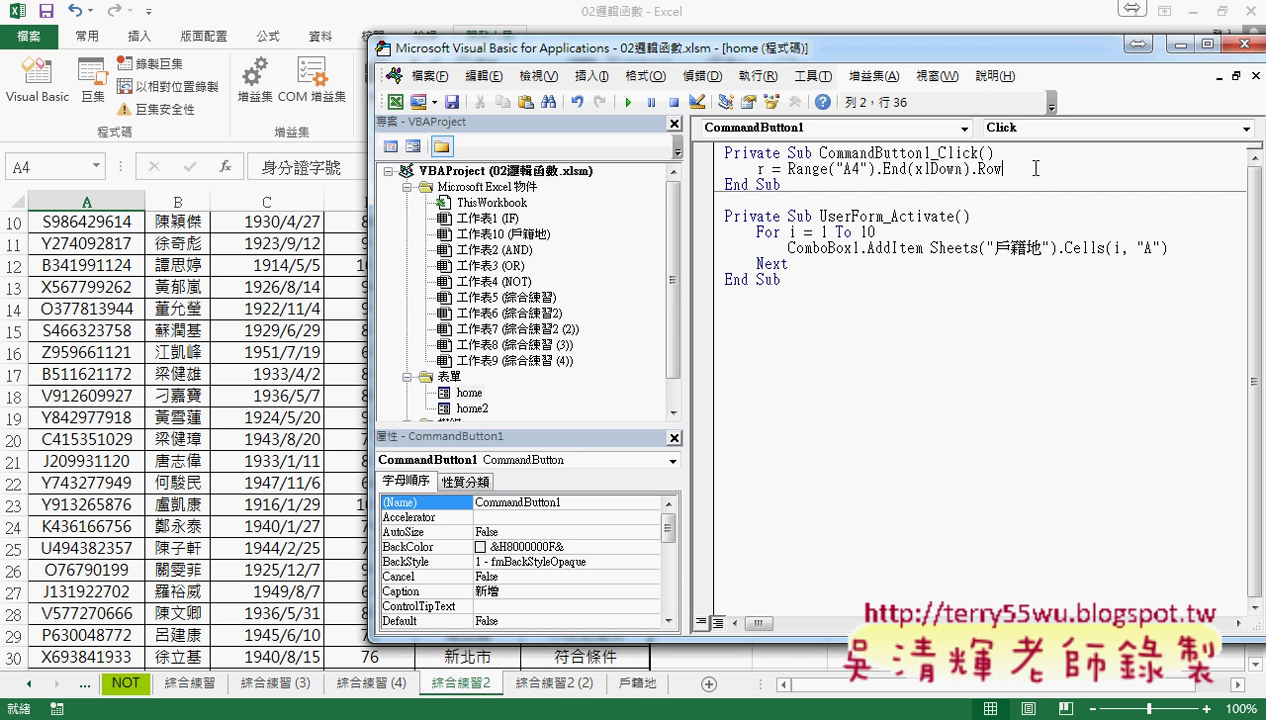
{"action": "type", "text": "+1"}
{"action": "key", "text": "Return"}
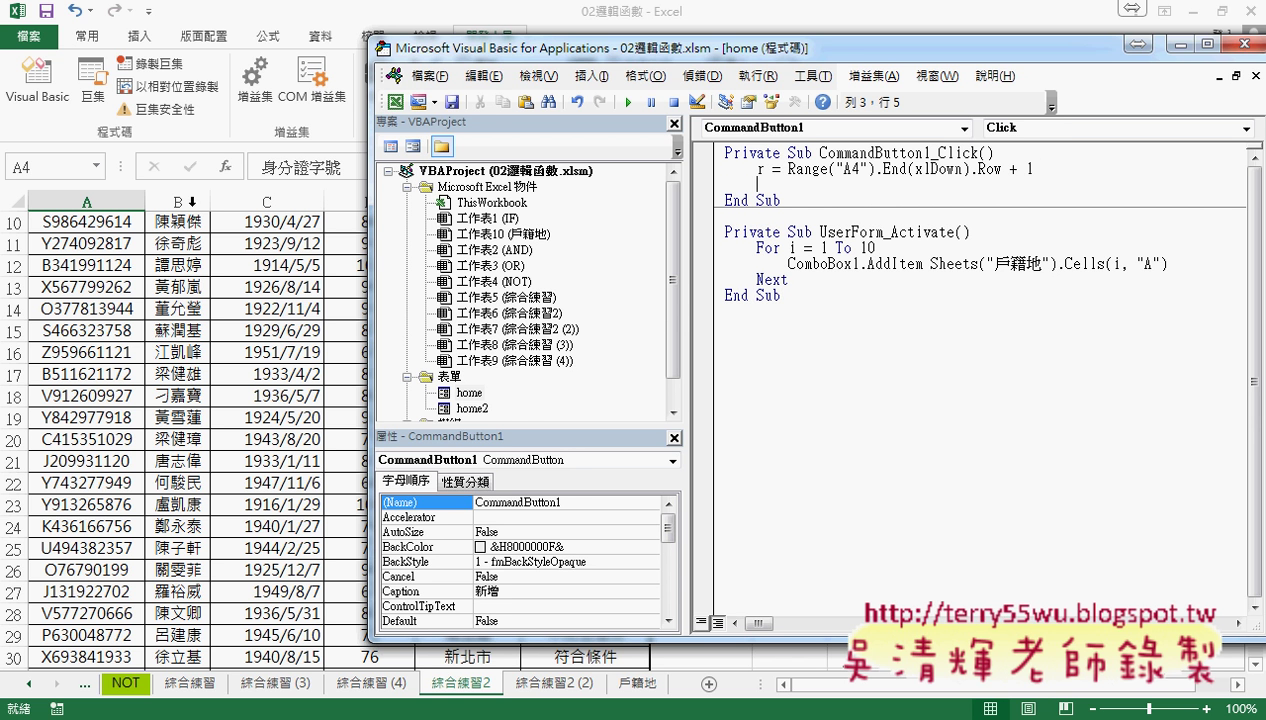
{"action": "left_click_drag", "start_coordinate": [510, 60], "coordinate": [618, 62]}
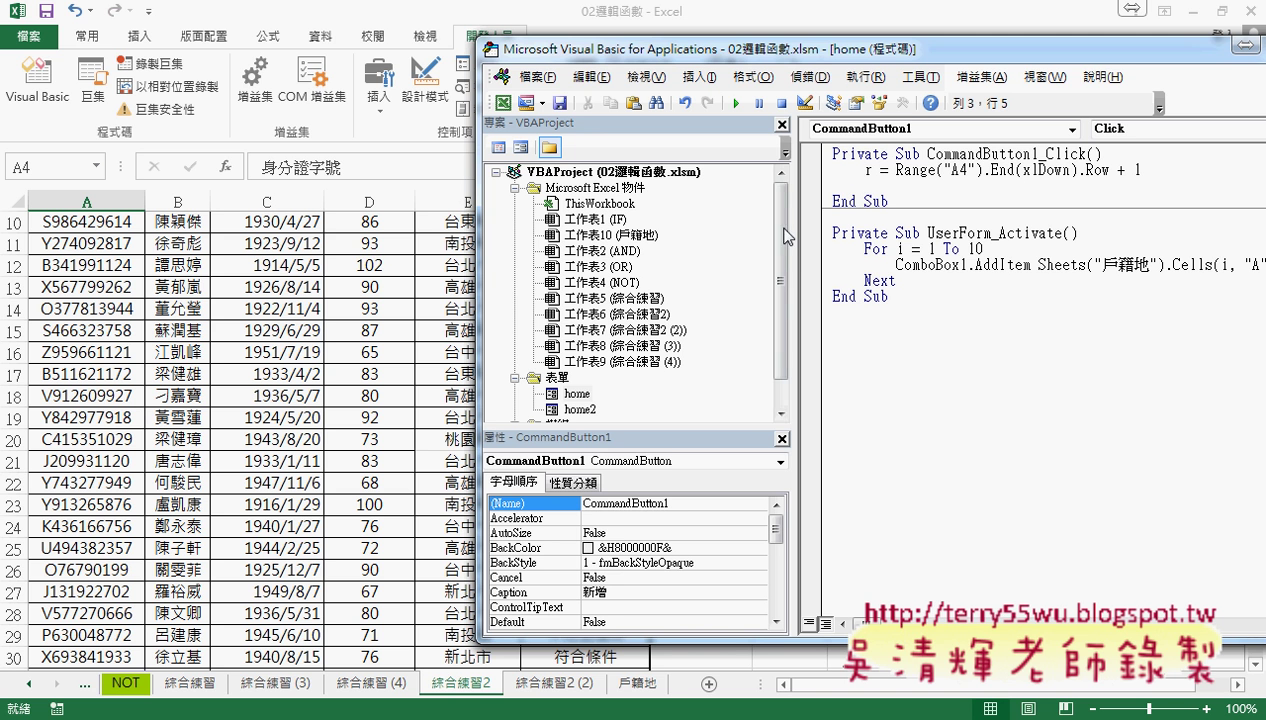
- Type Cells(r,"A")= and check the ID entry box's name on the home form
{"action": "type", "text": "cells"}
{"action": "type", "text": "("}
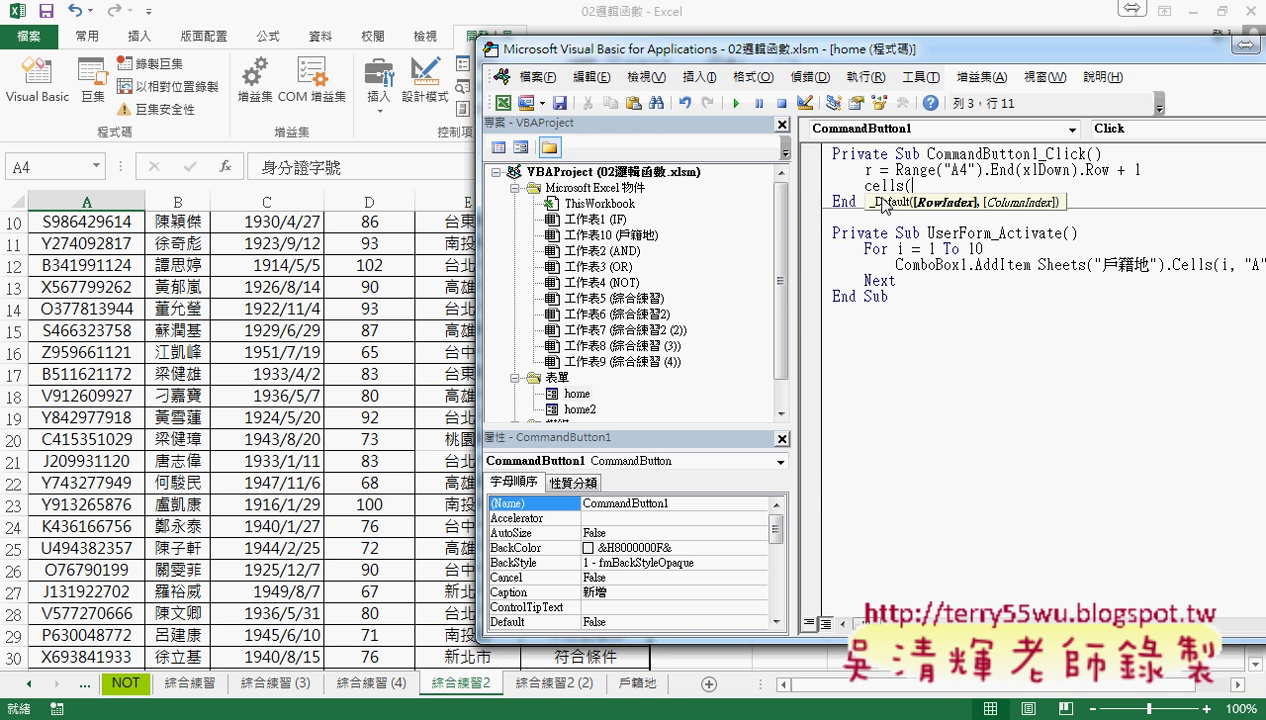
{"action": "type", "text": "r"}
{"action": "type", "text": ",\"\""}
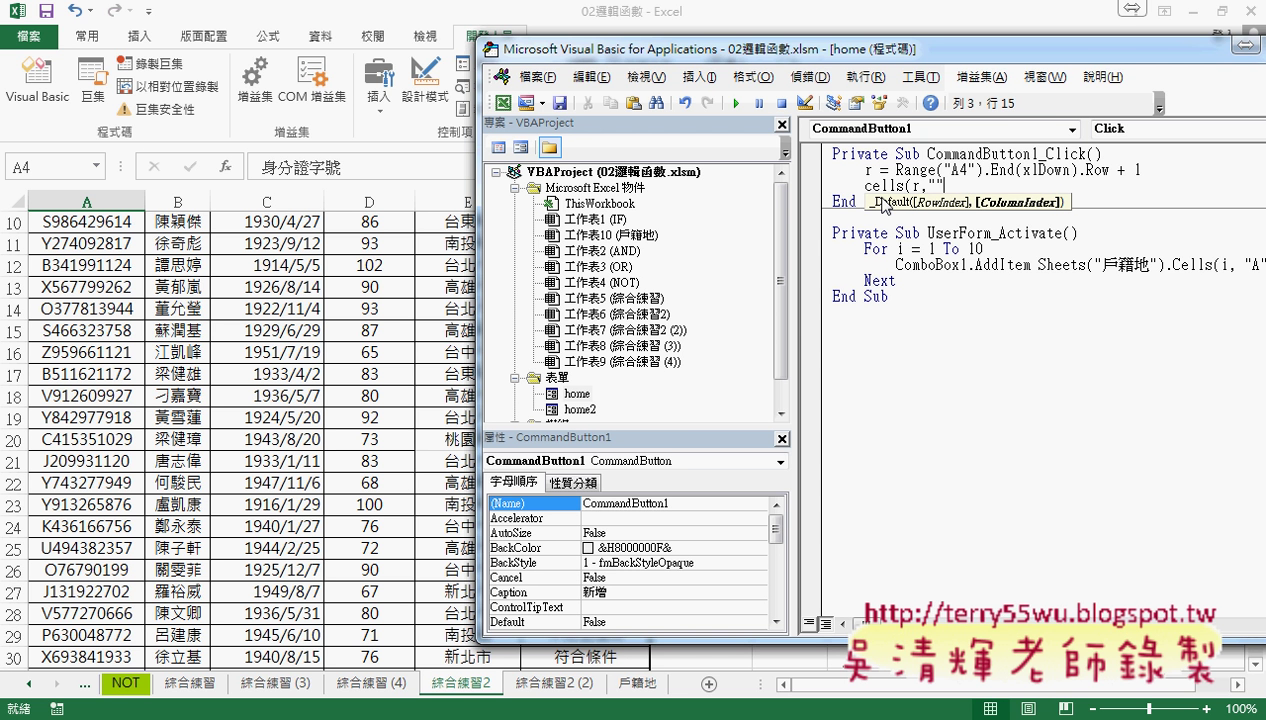
{"action": "key", "text": "Left"}
{"action": "type", "text": "A"}
{"action": "key", "text": "Right"}
{"action": "type", "text": ")="}
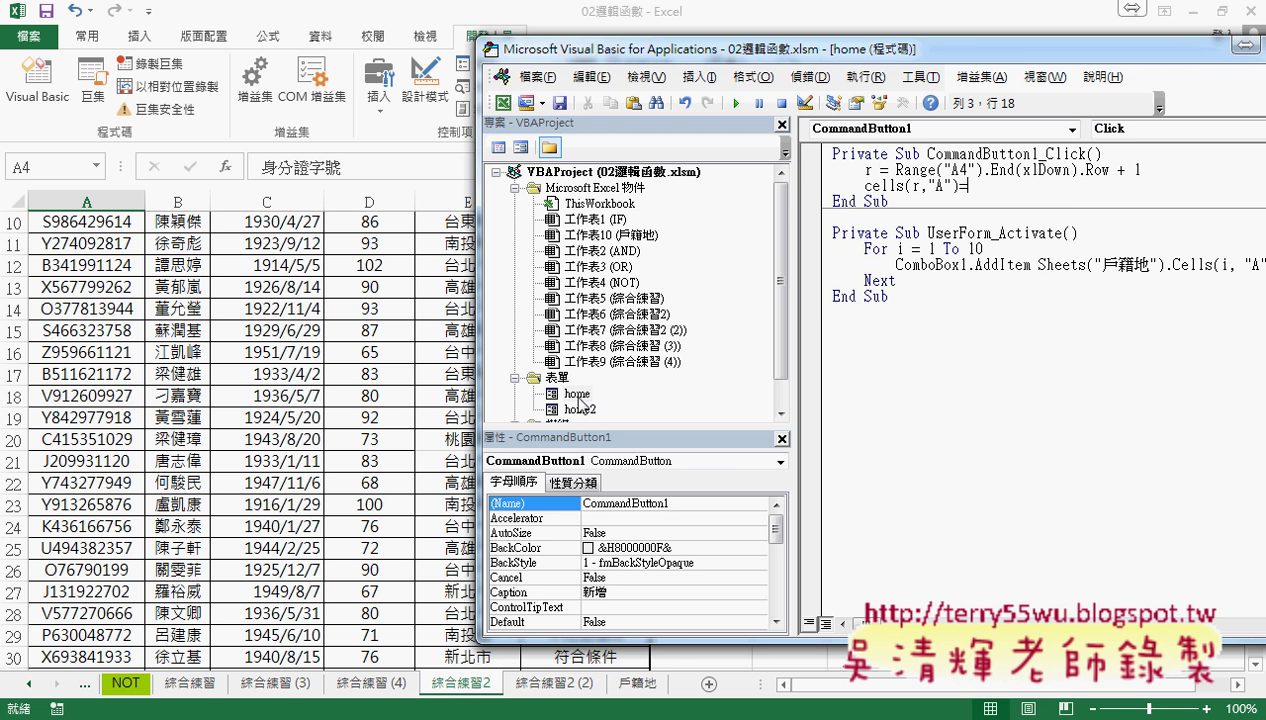
{"action": "double_click", "coordinate": [577, 393]}
{"action": "left_click", "coordinate": [998, 196]}
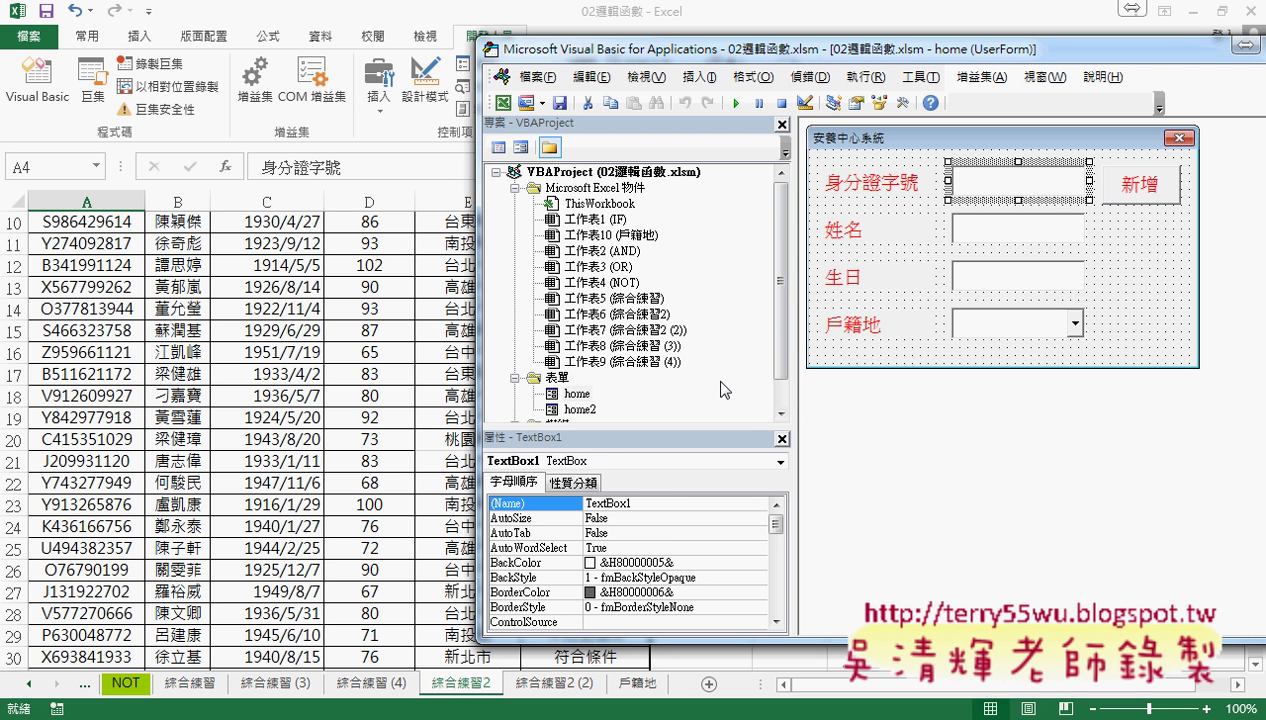
{"action": "left_click", "coordinate": [1131, 189]}
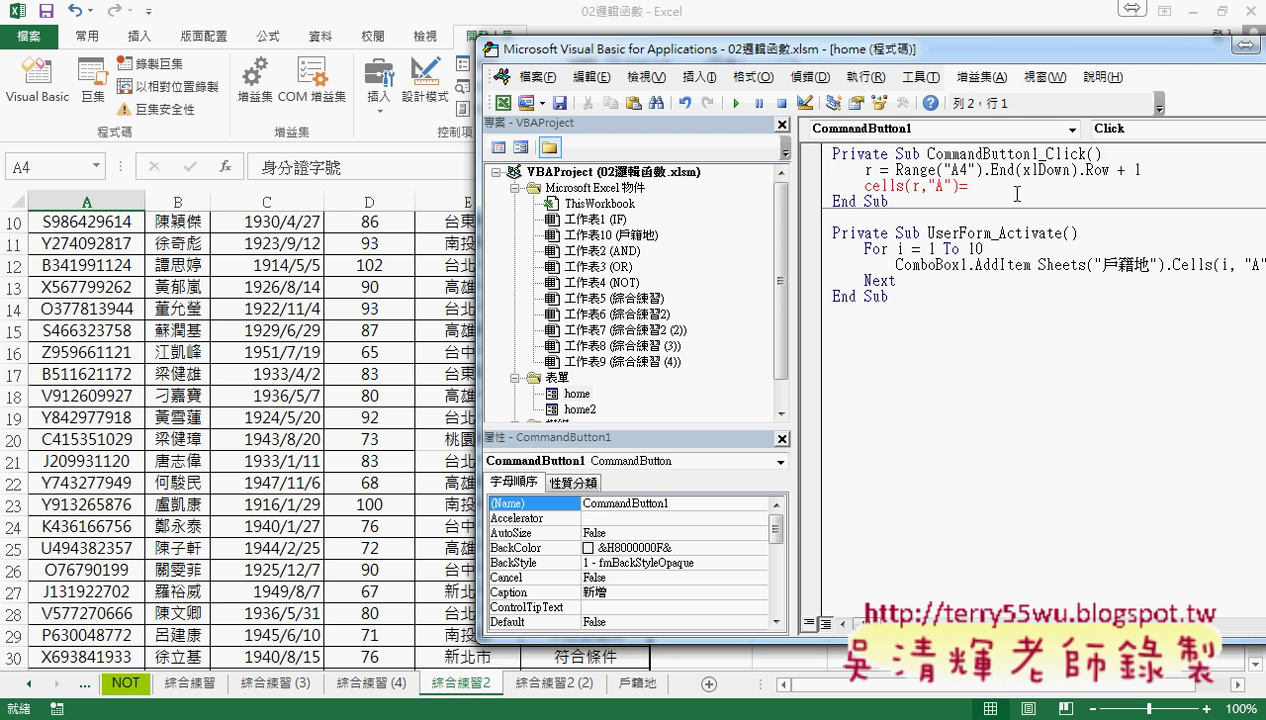
- Finish the assignment with TextBox1.Text and select the completed line
{"action": "type", "text": "te"}
{"action": "type", "text": "xt"}
{"action": "type", "text": "bo"}
{"action": "type", "text": "x1"}
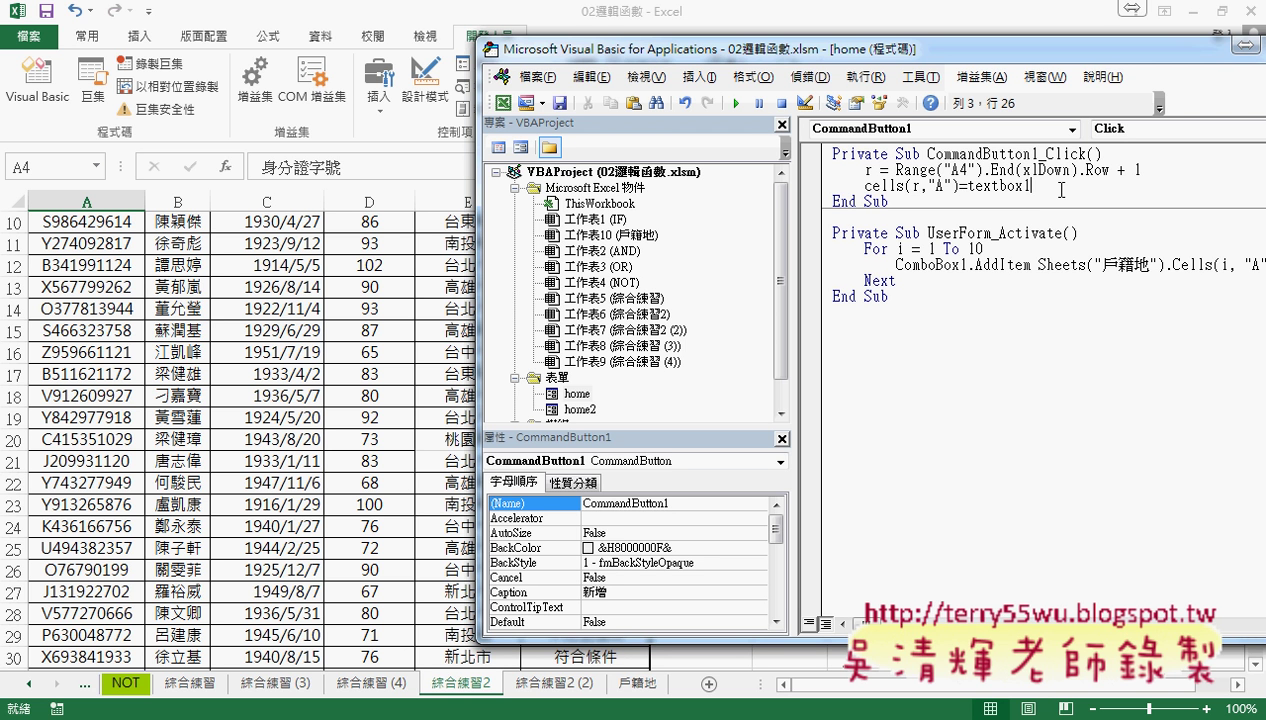
{"action": "type", "text": ".t"}
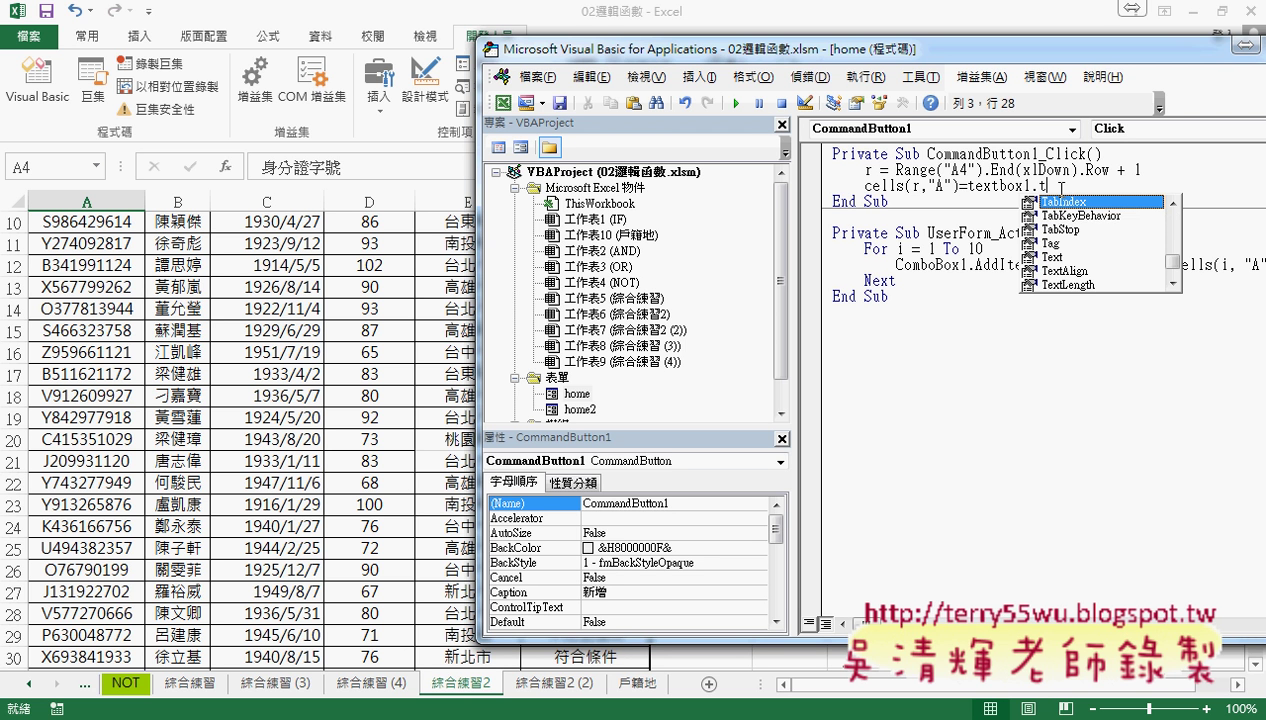
{"action": "type", "text": "ext"}
{"action": "key", "text": "Escape"}
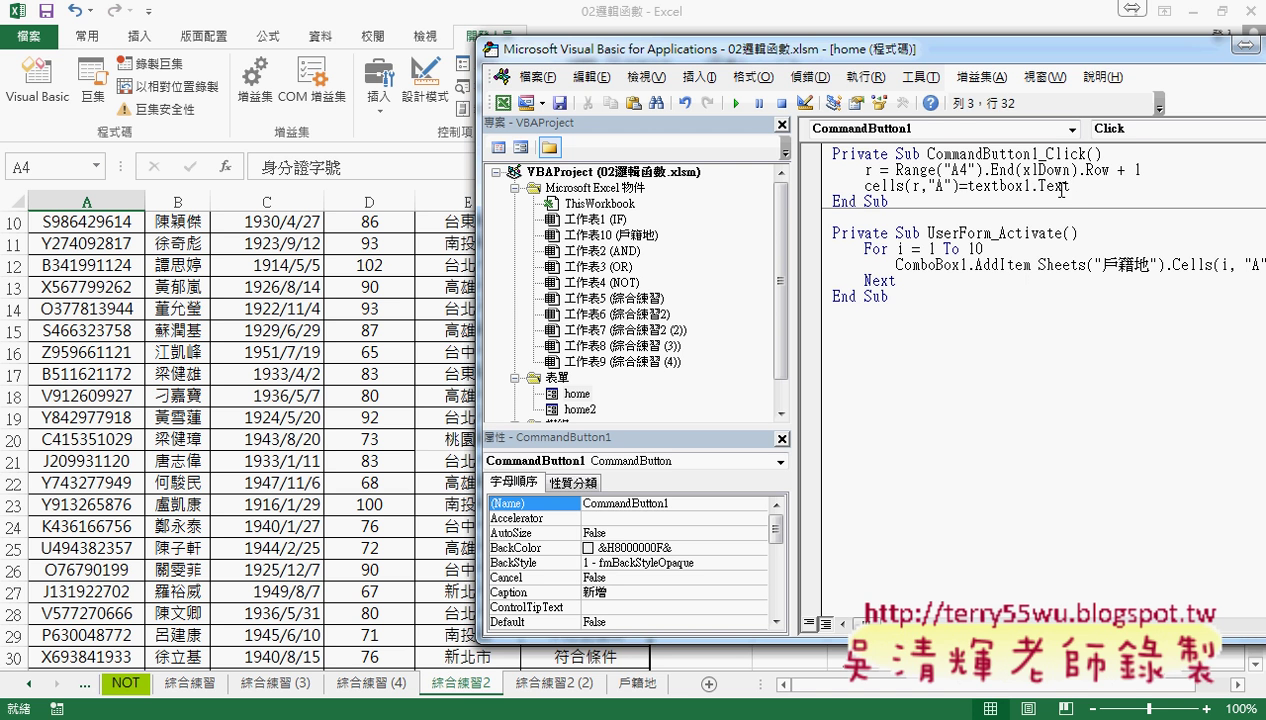
{"action": "left_click", "coordinate": [1192, 318]}
{"action": "left_click_drag", "start_coordinate": [1094, 186], "coordinate": [863, 186]}
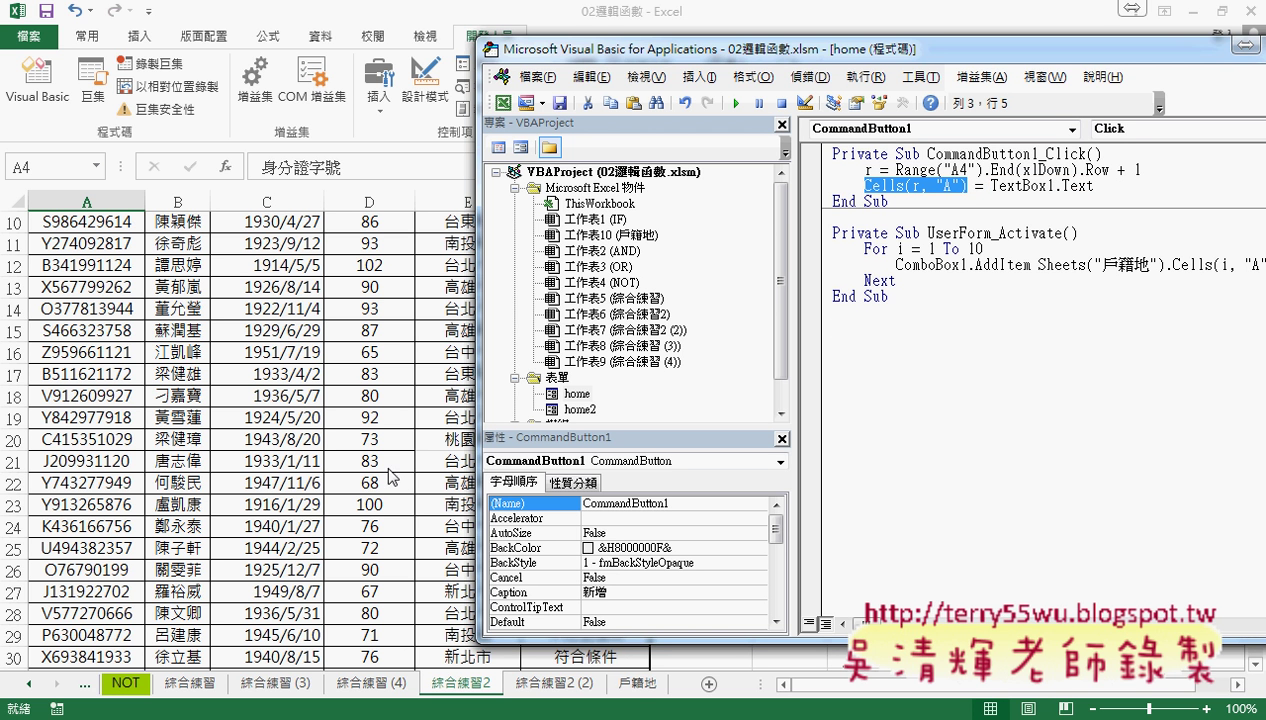
{"action": "left_click_drag", "start_coordinate": [1097, 187], "coordinate": [889, 188]}
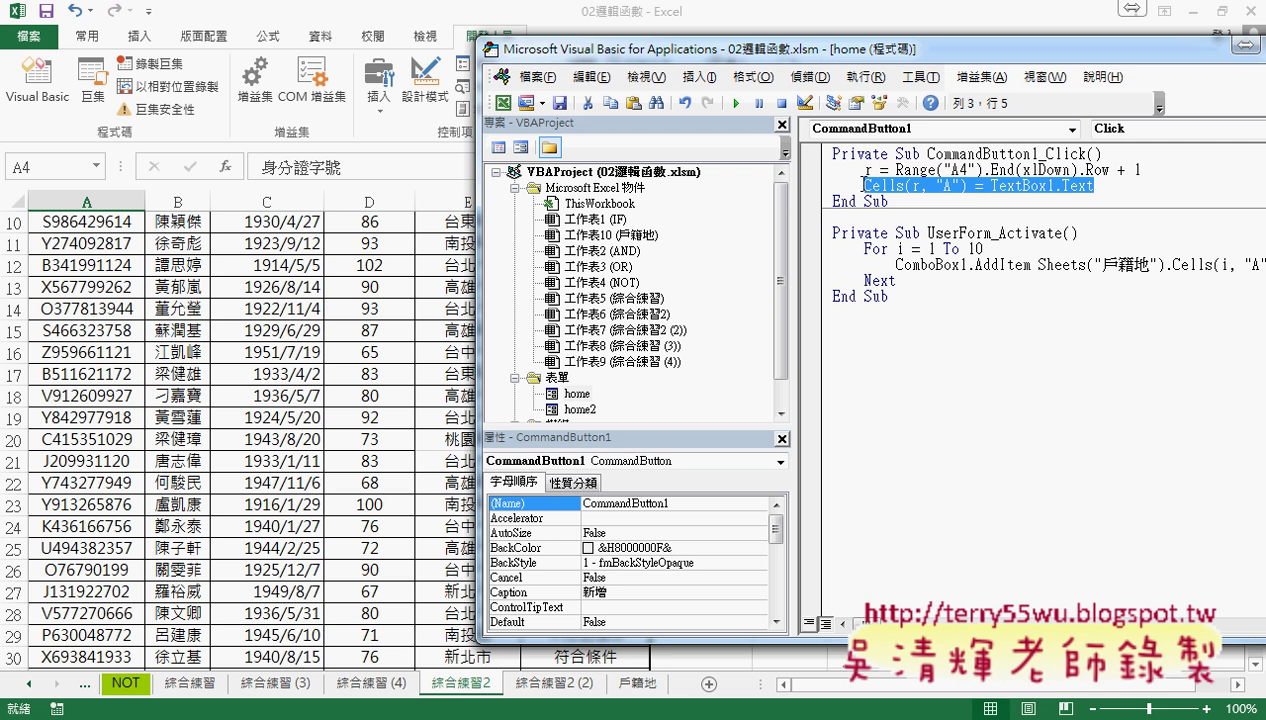
- Duplicate the column A line and change it to Cells(r, "B") = TextBox2.Text
{"action": "left_click", "coordinate": [1100, 186]}
{"action": "key", "text": "Return"}
{"action": "key", "text": "ctrl+v"}
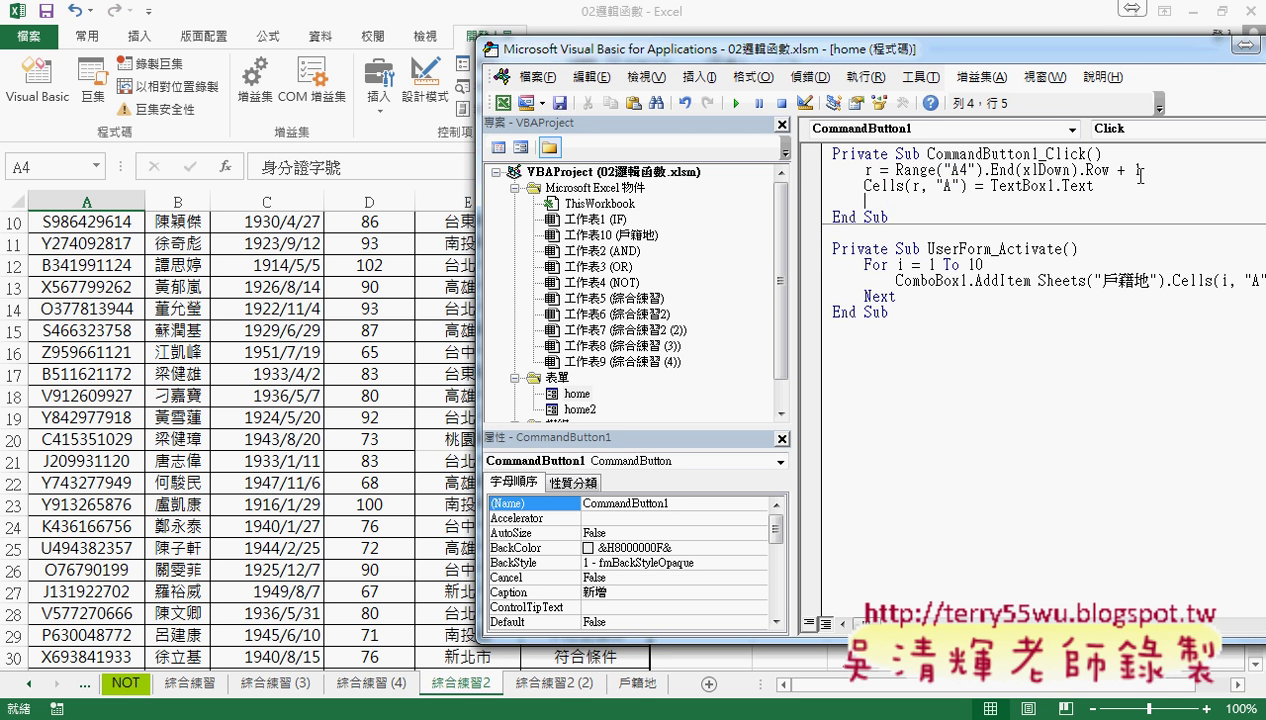
{"action": "key", "text": "ctrl+z"}
{"action": "left_click_drag", "start_coordinate": [866, 185], "coordinate": [1112, 183]}
{"action": "key", "text": "ctrl+c"}
{"action": "left_click", "coordinate": [1114, 183]}
{"action": "key", "text": "Return"}
{"action": "key", "text": "ctrl+v"}
{"action": "double_click", "coordinate": [954, 205]}
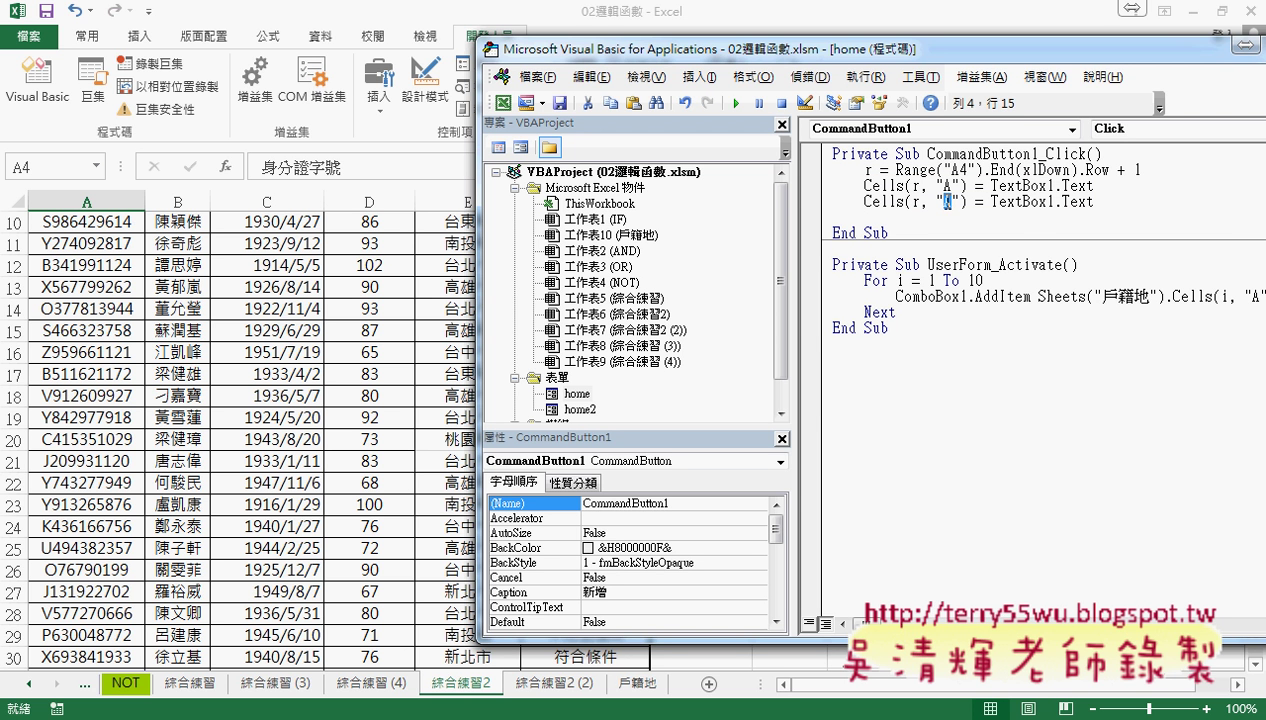
{"action": "type", "text": "B"}
{"action": "left_click_drag", "start_coordinate": [1056, 201], "coordinate": [1049, 201]}
{"action": "type", "text": "2"}
- Add a line Cells(r, "C") = TextBox3.Text below it
{"action": "left_click", "coordinate": [1141, 205]}
{"action": "key", "text": "Return"}
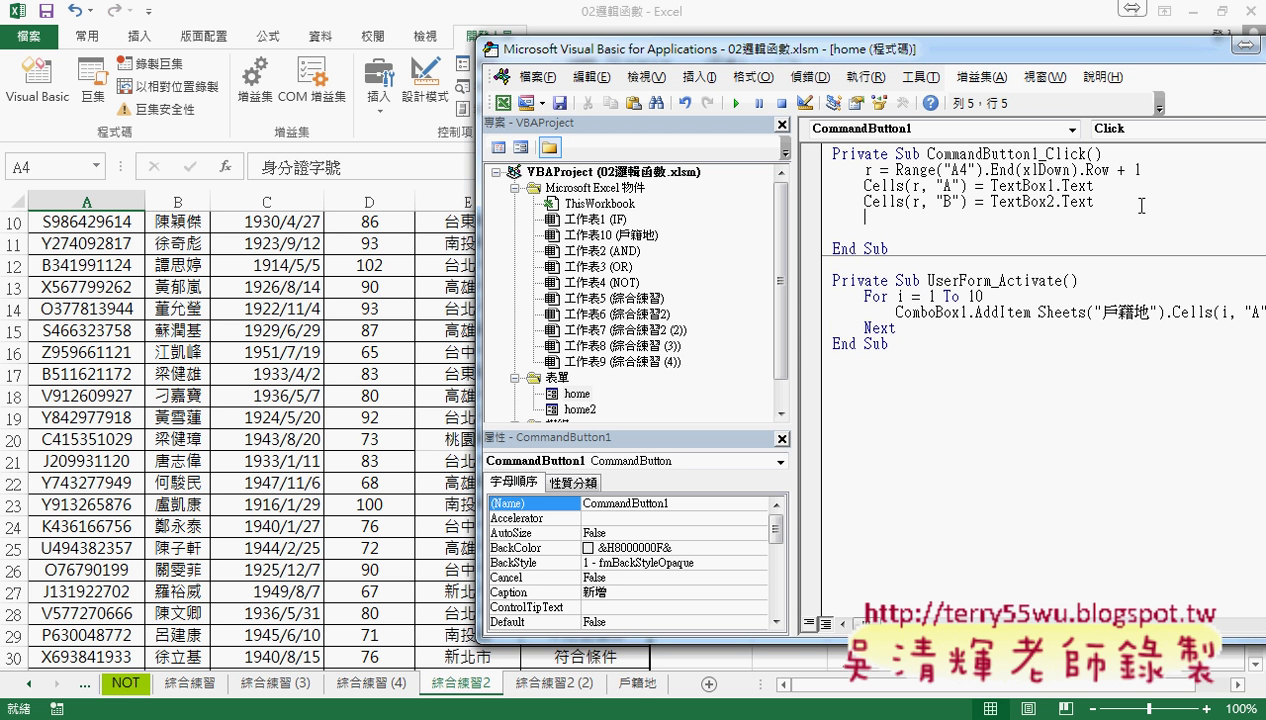
{"action": "key", "text": "ctrl+v"}
{"action": "double_click", "coordinate": [947, 217]}
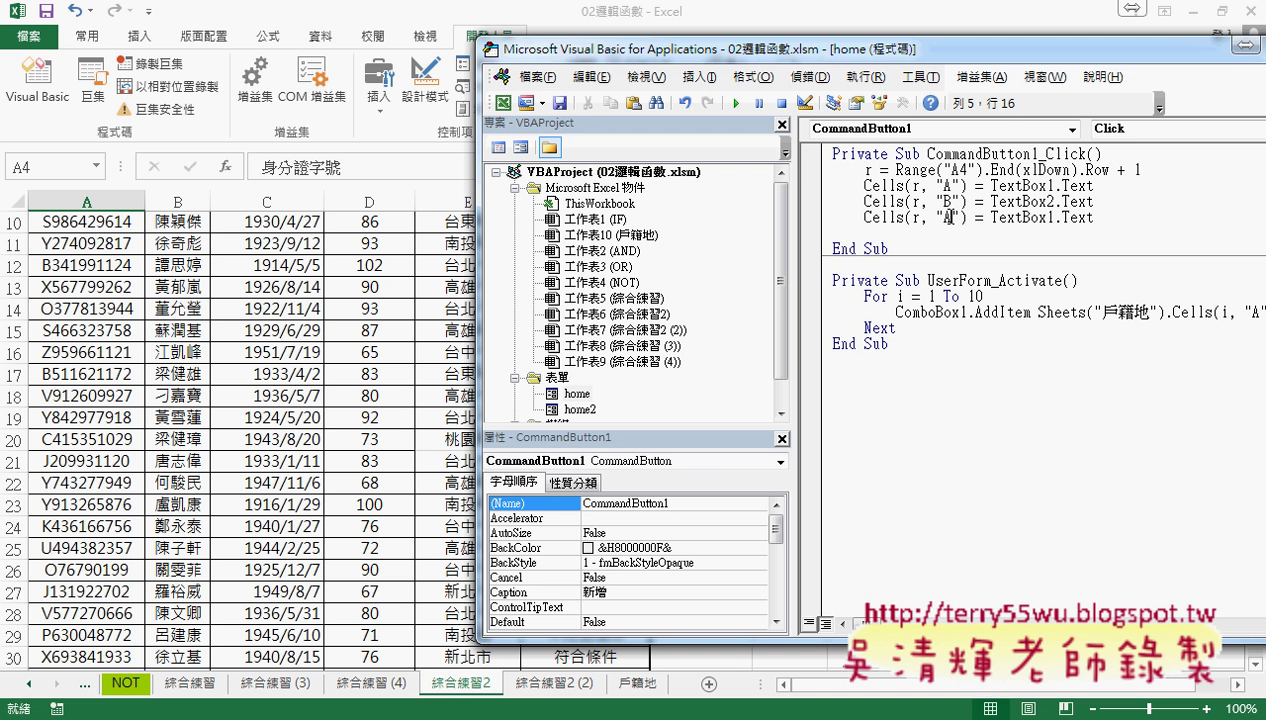
{"action": "type", "text": "C"}
{"action": "left_click_drag", "start_coordinate": [1041, 217], "coordinate": [1050, 217]}
{"action": "type", "text": "3"}
- Add a line Cells(r, "E") = ComboBox1.Text for the household
{"action": "left_click", "coordinate": [1029, 235]}
{"action": "key", "text": "ctrl+v"}
{"action": "left_click_drag", "start_coordinate": [951, 233], "coordinate": [941, 233]}
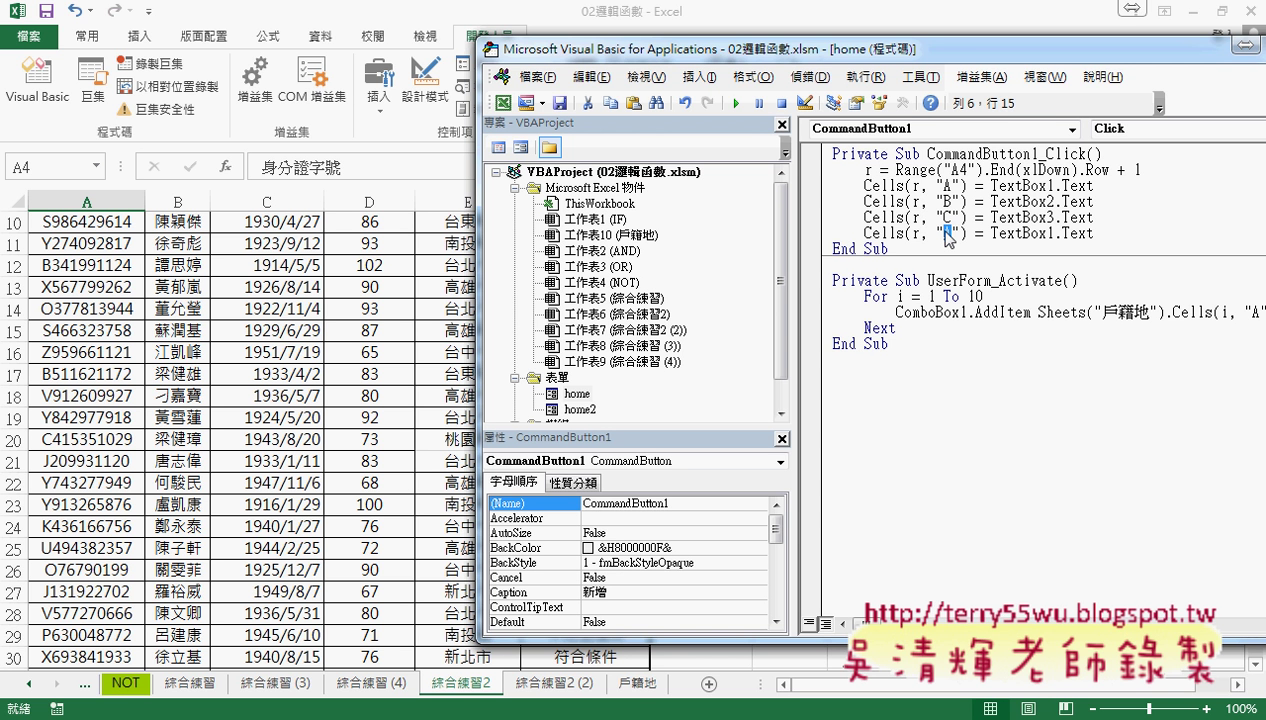
{"action": "type", "text": "E"}
{"action": "left_click_drag", "start_coordinate": [1047, 233], "coordinate": [993, 240]}
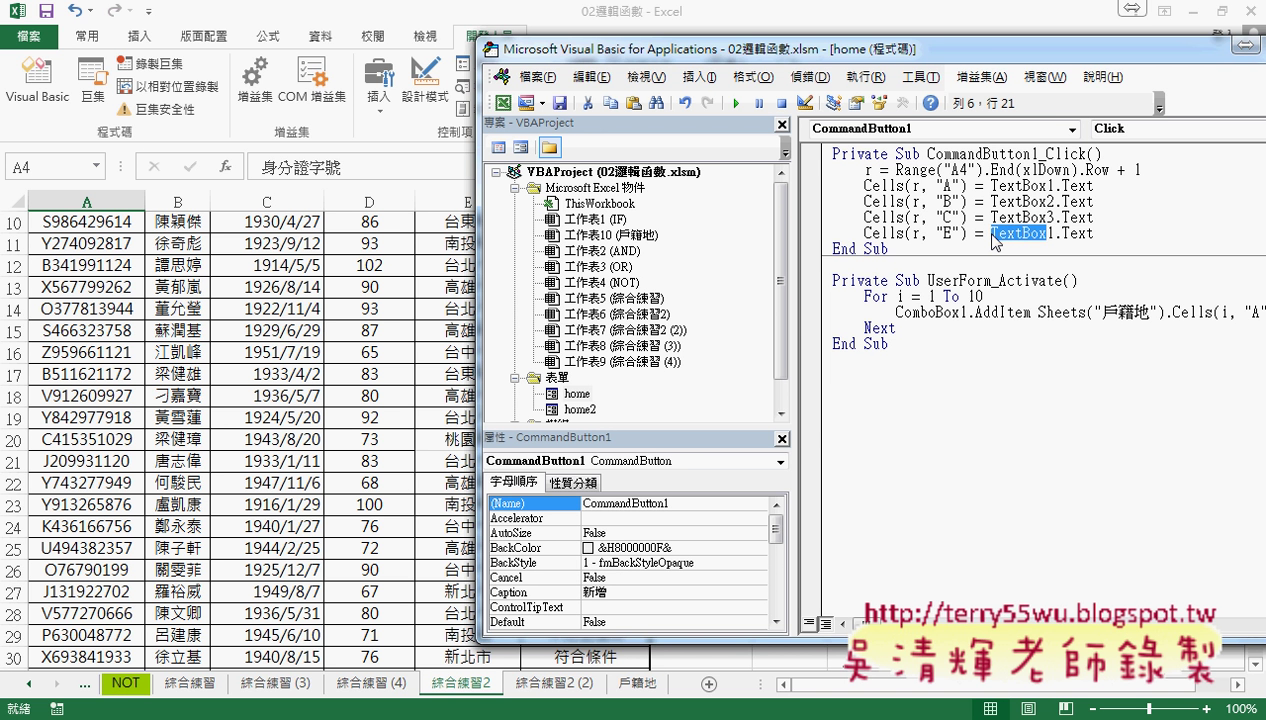
{"action": "type", "text": "Co"}
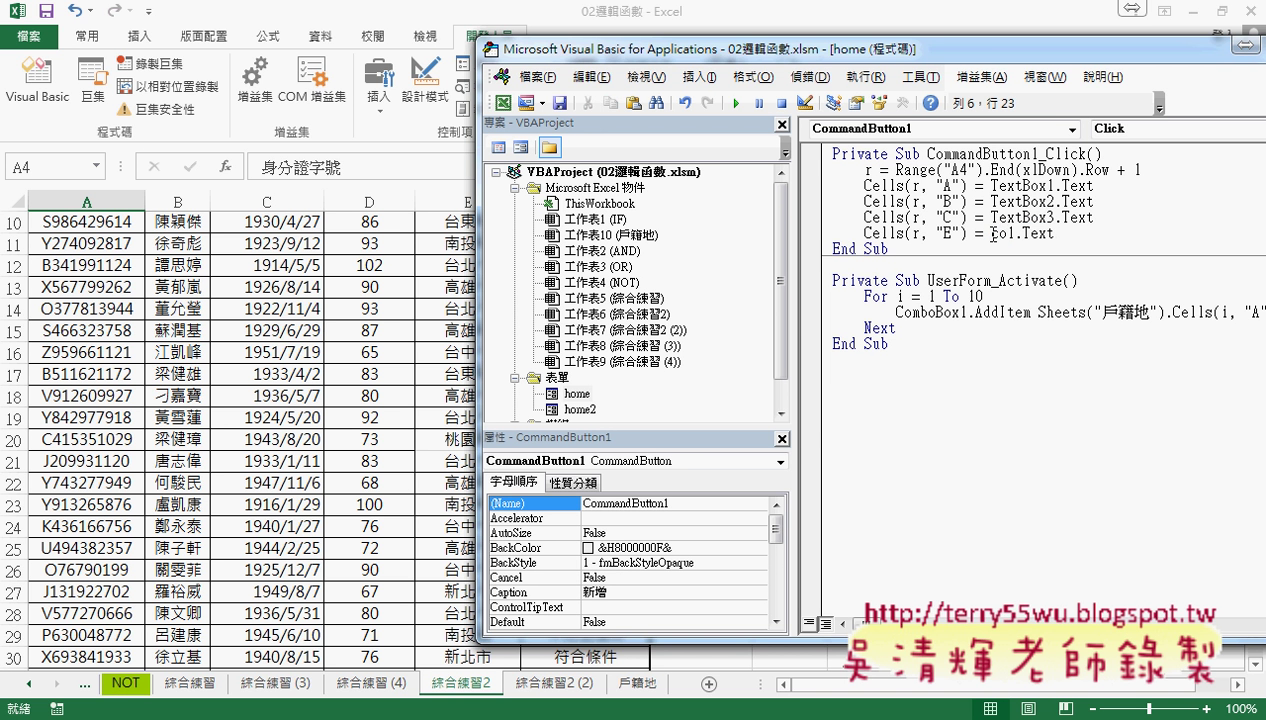
{"action": "type", "text": "mb"}
{"action": "type", "text": "ob"}
{"action": "type", "text": "ox1"}
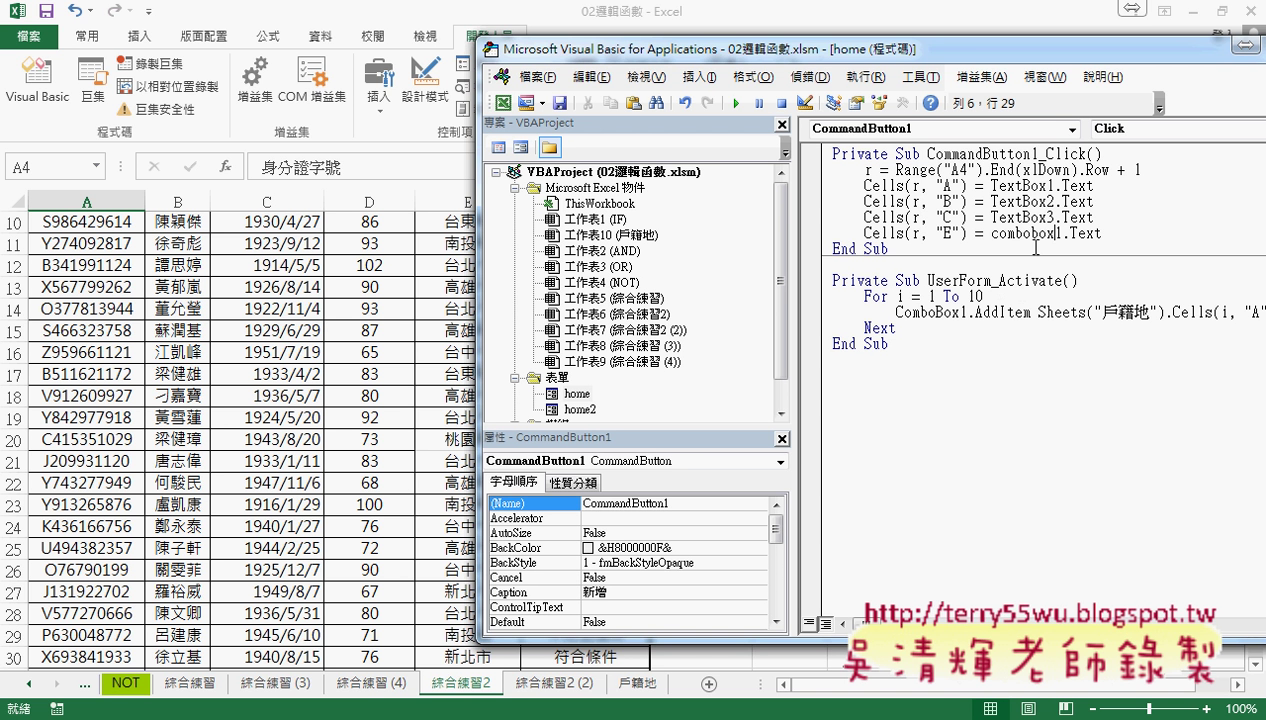
{"action": "left_click", "coordinate": [1021, 300]}
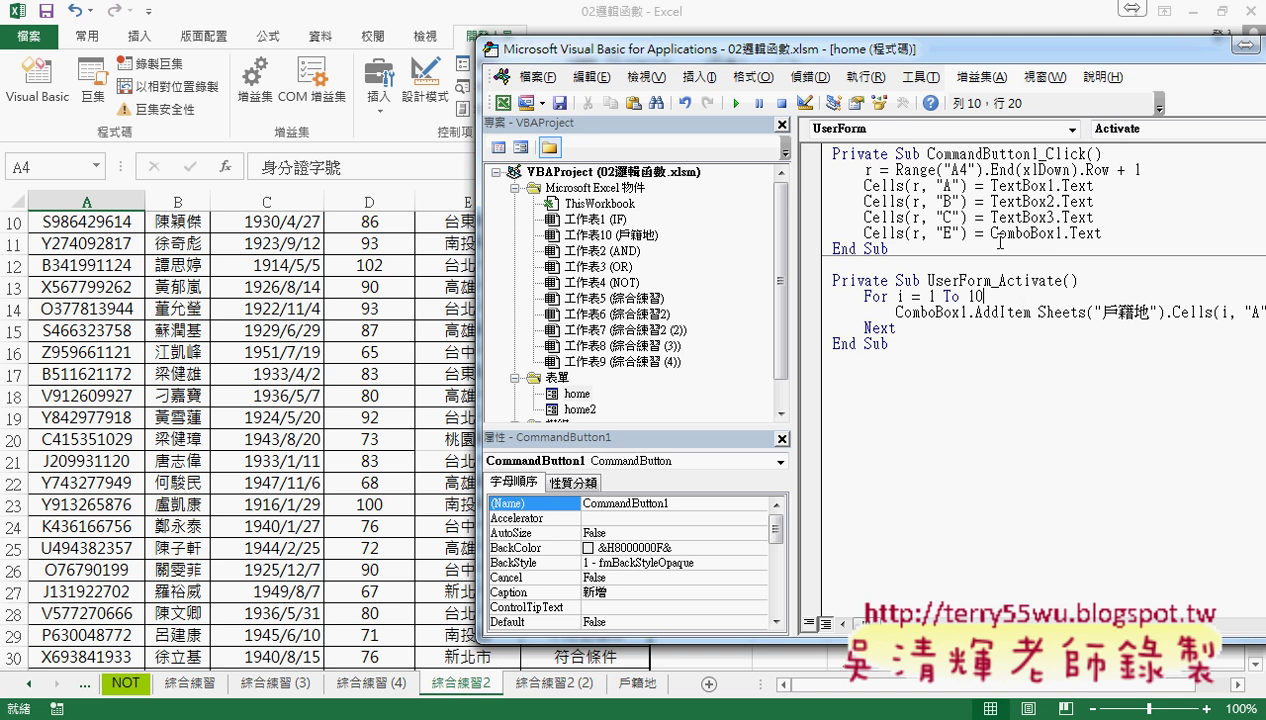
{"action": "left_click_drag", "start_coordinate": [991, 233], "coordinate": [1056, 233]}
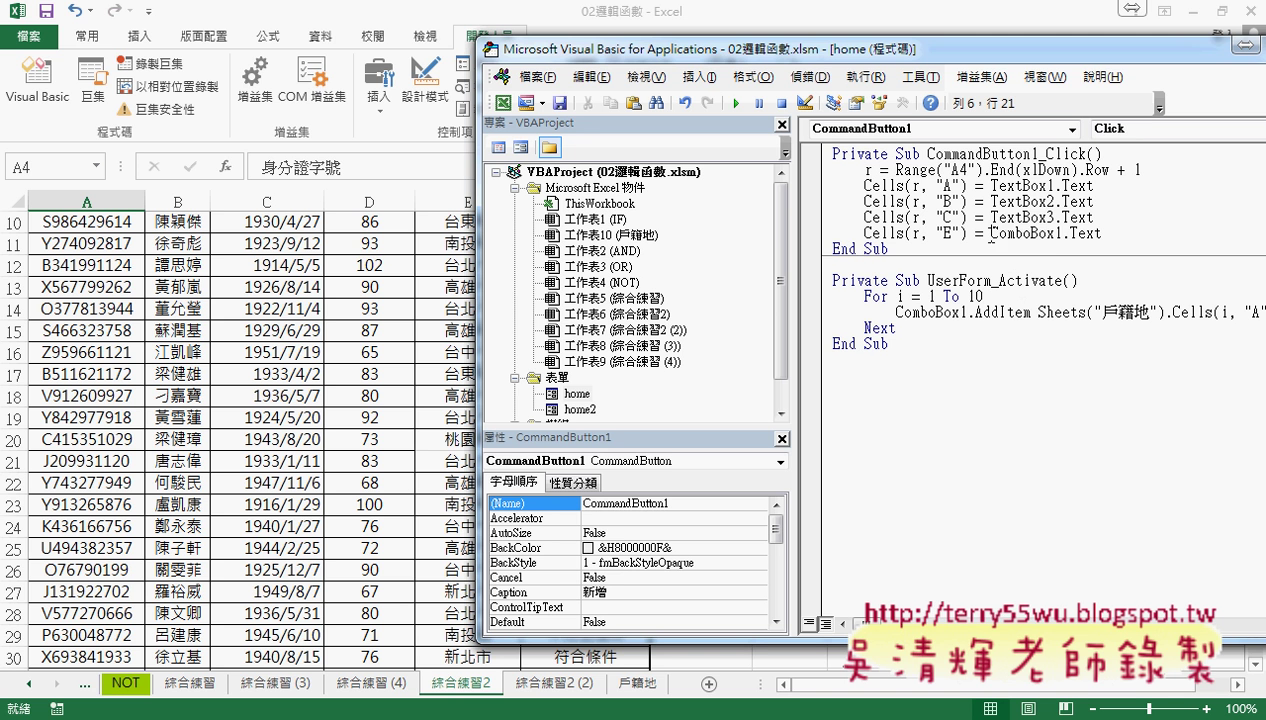
{"action": "left_click", "coordinate": [1075, 393]}
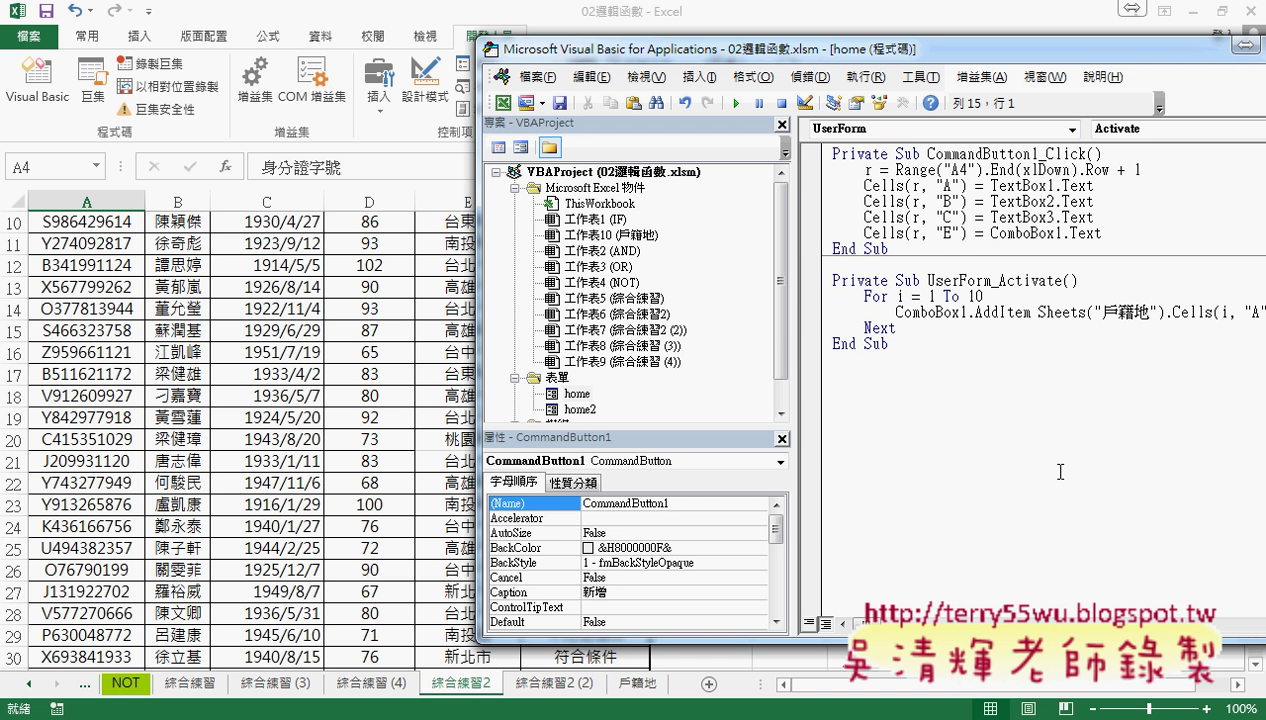
- Test-run and close the form, scroll to rows 34–35, then return to the VBA editor
{"action": "left_click", "coordinate": [737, 104]}
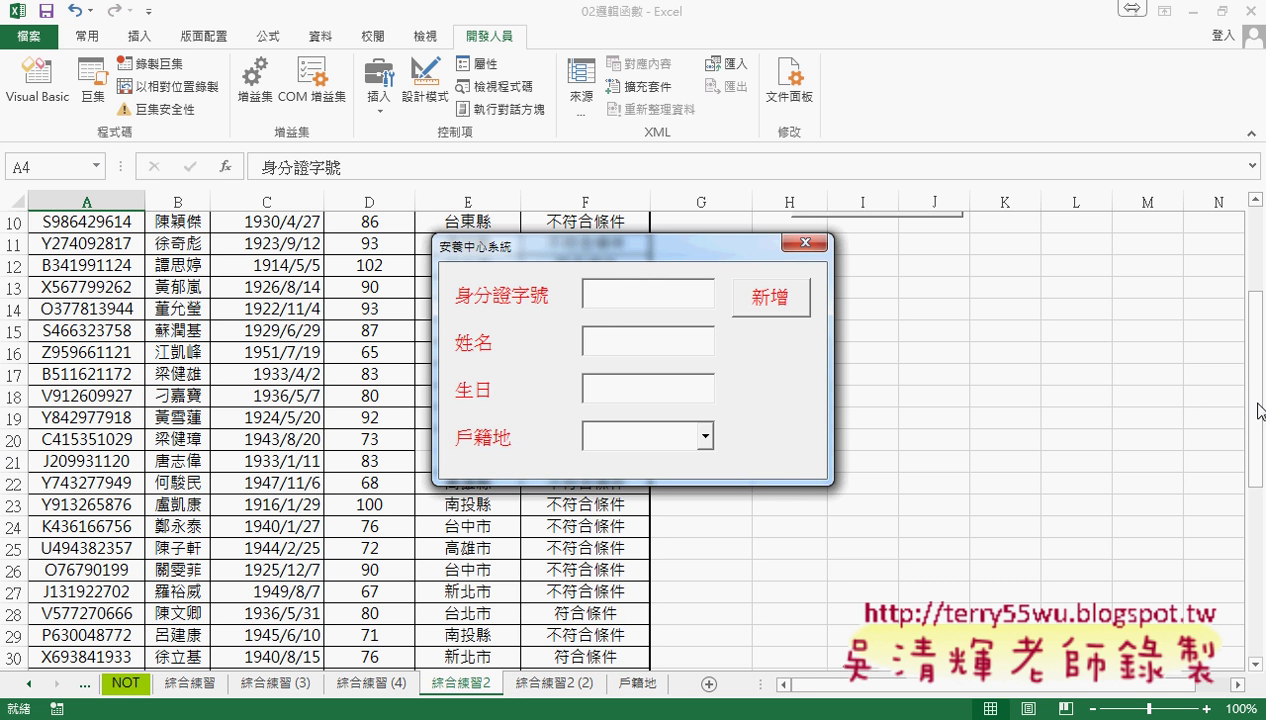
{"action": "left_click", "coordinate": [805, 242]}
{"action": "left_click", "coordinate": [318, 444]}
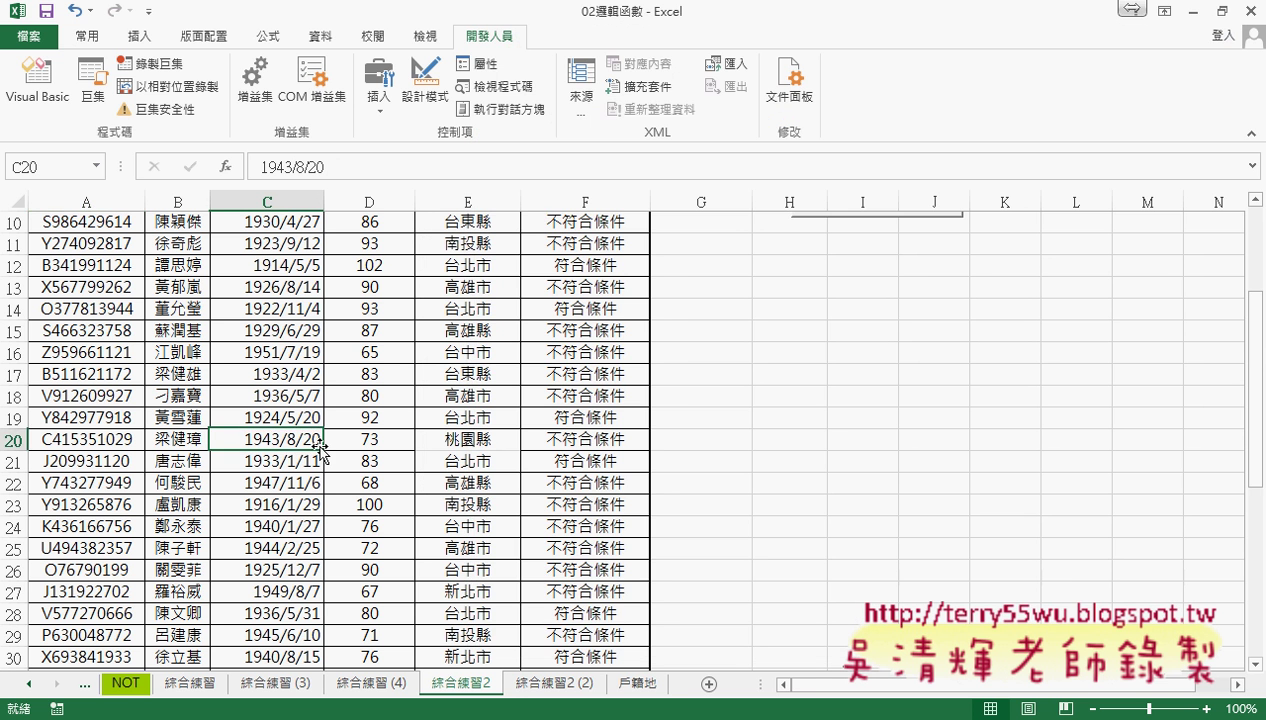
{"action": "scroll", "coordinate": [330, 446], "scroll_direction": "down", "scroll_amount": 3}
{"action": "scroll", "coordinate": [319, 446], "scroll_direction": "down", "scroll_amount": 2}
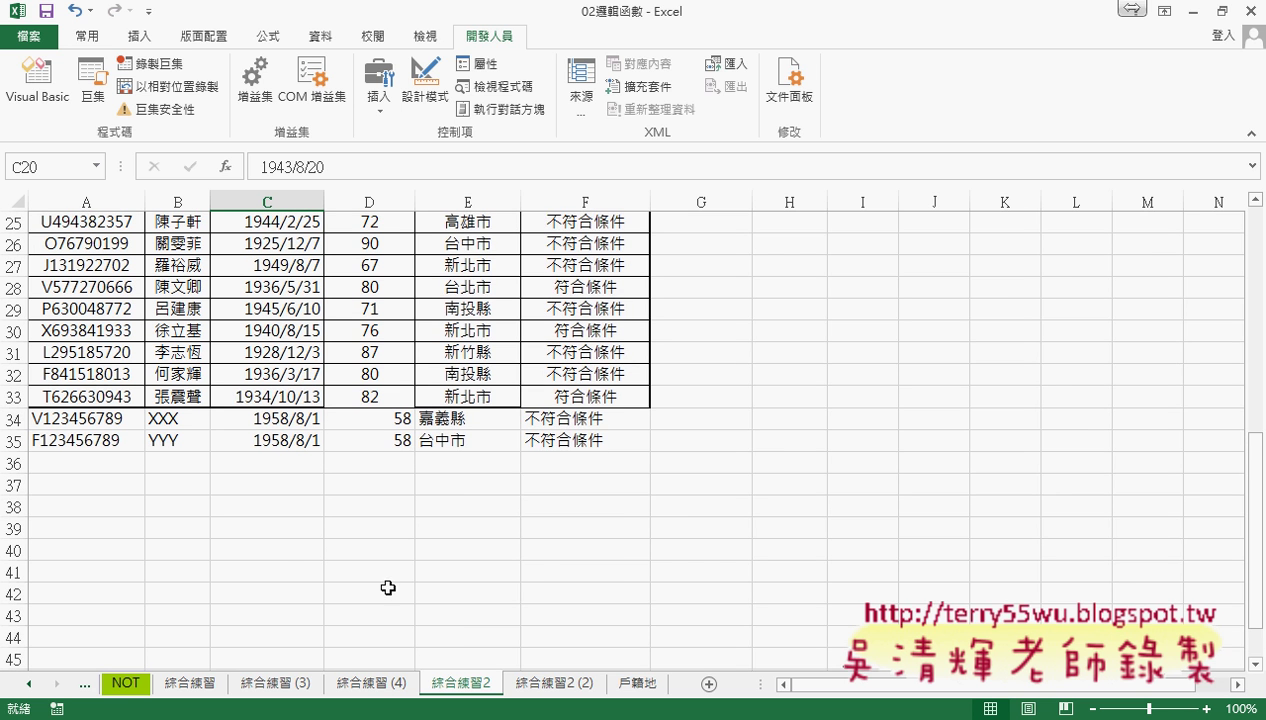
{"action": "left_click", "coordinate": [48, 86]}
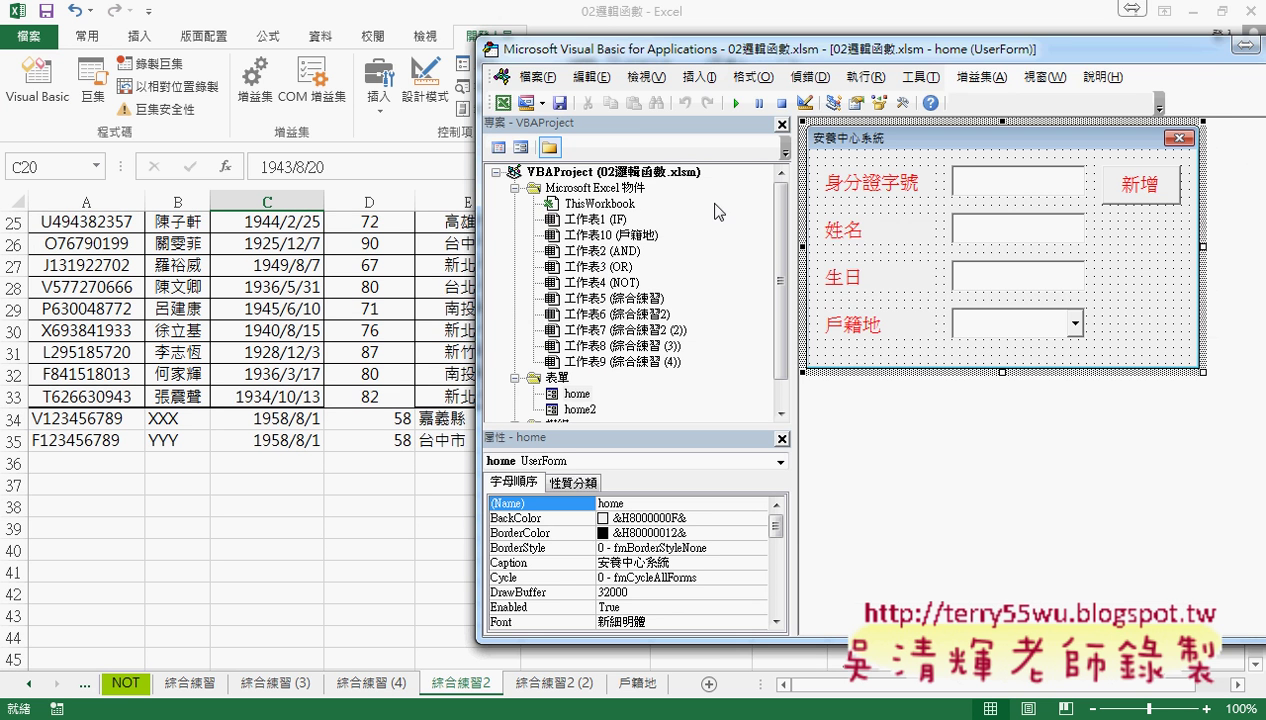
- Run the form, enter a sample ID and name, birthday 1972/8/8, household 新北市, and submit with 新增
{"action": "left_click", "coordinate": [736, 103]}
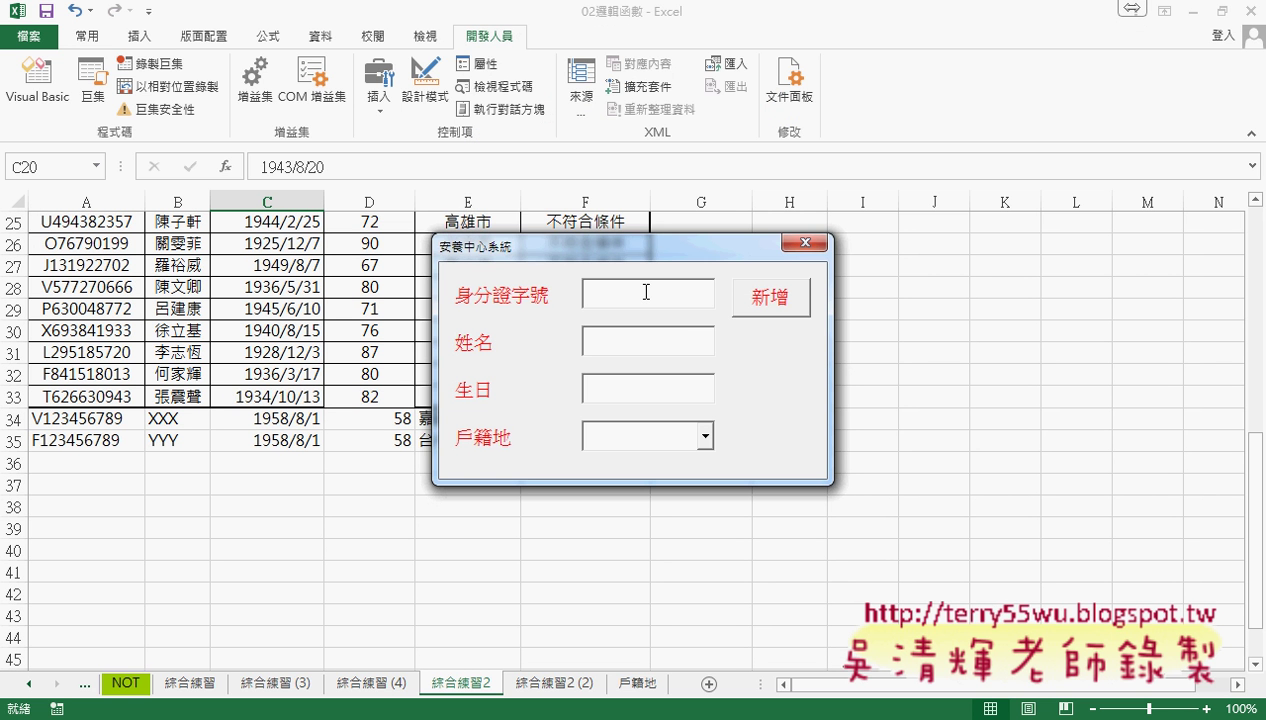
{"action": "type", "text": "F"}
{"action": "type", "text": "123456789"}
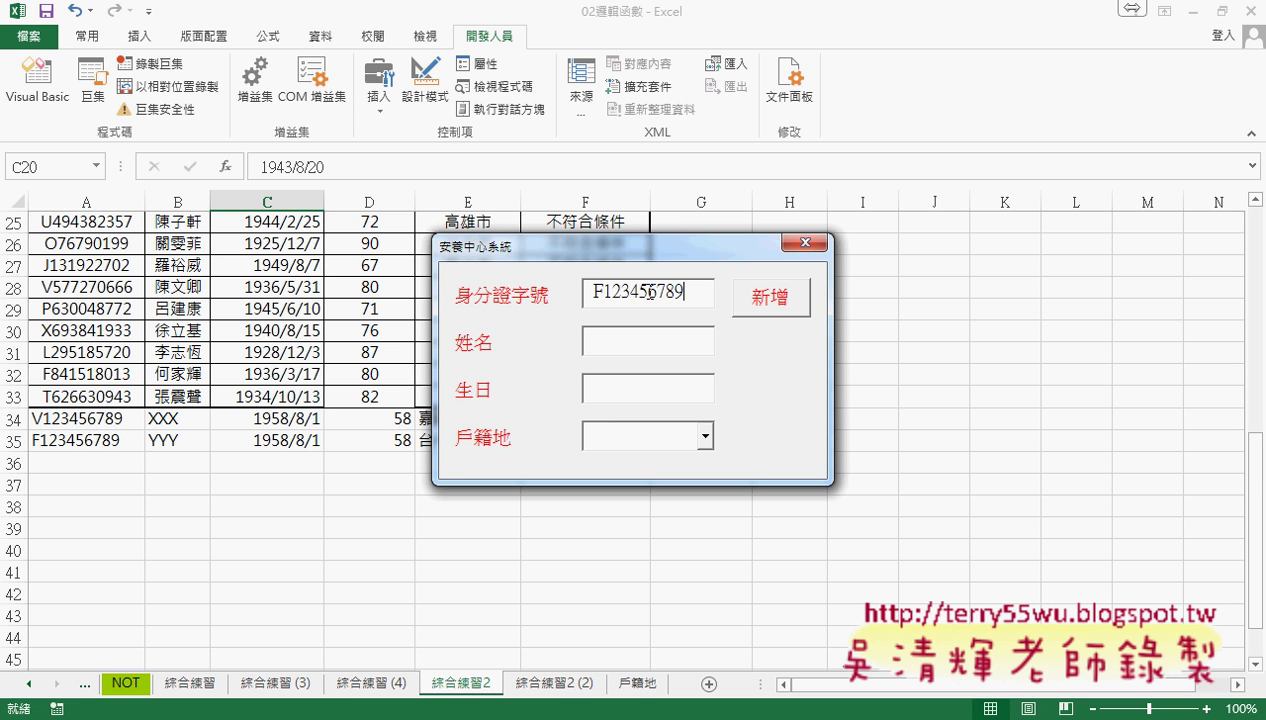
{"action": "key", "text": "Tab"}
{"action": "type", "text": "AAA"}
{"action": "key", "text": "Tab"}
{"action": "type", "text": "1972/"}
{"action": "type", "text": "8/8"}
{"action": "key", "text": "Tab"}
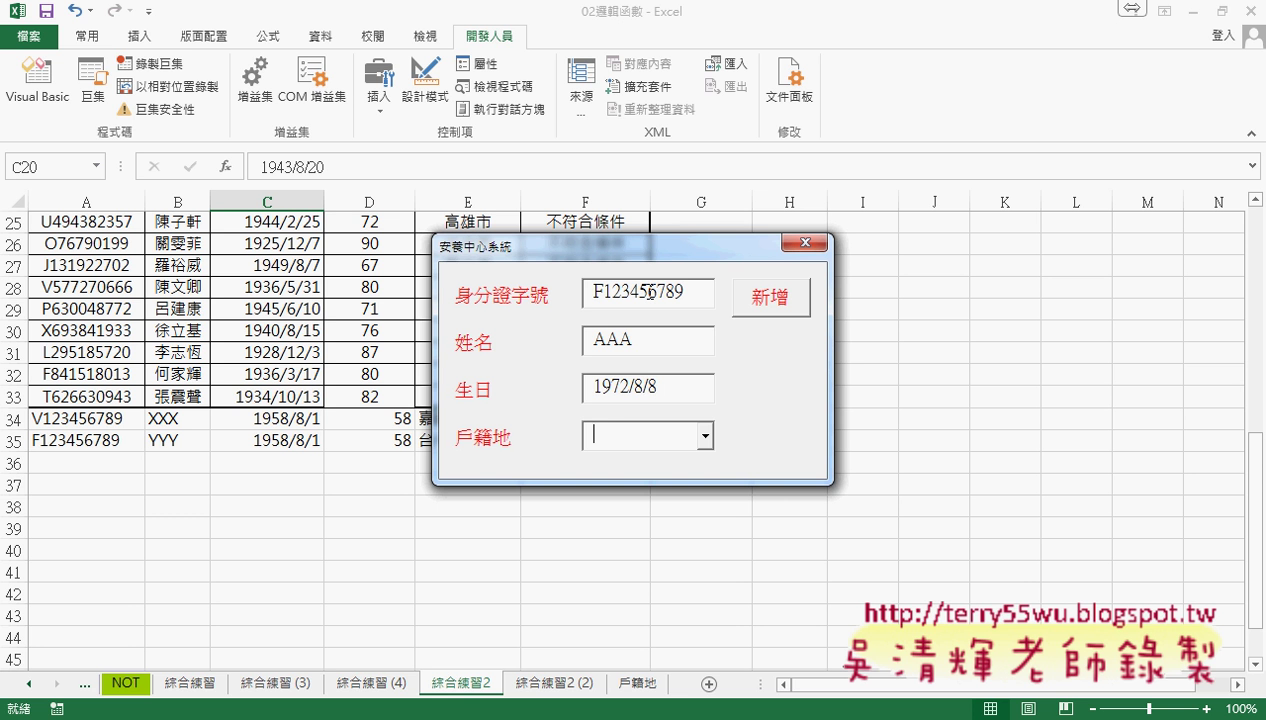
{"action": "type", "text": "新北市"}
{"action": "left_click_drag", "start_coordinate": [700, 246], "coordinate": [894, 209]}
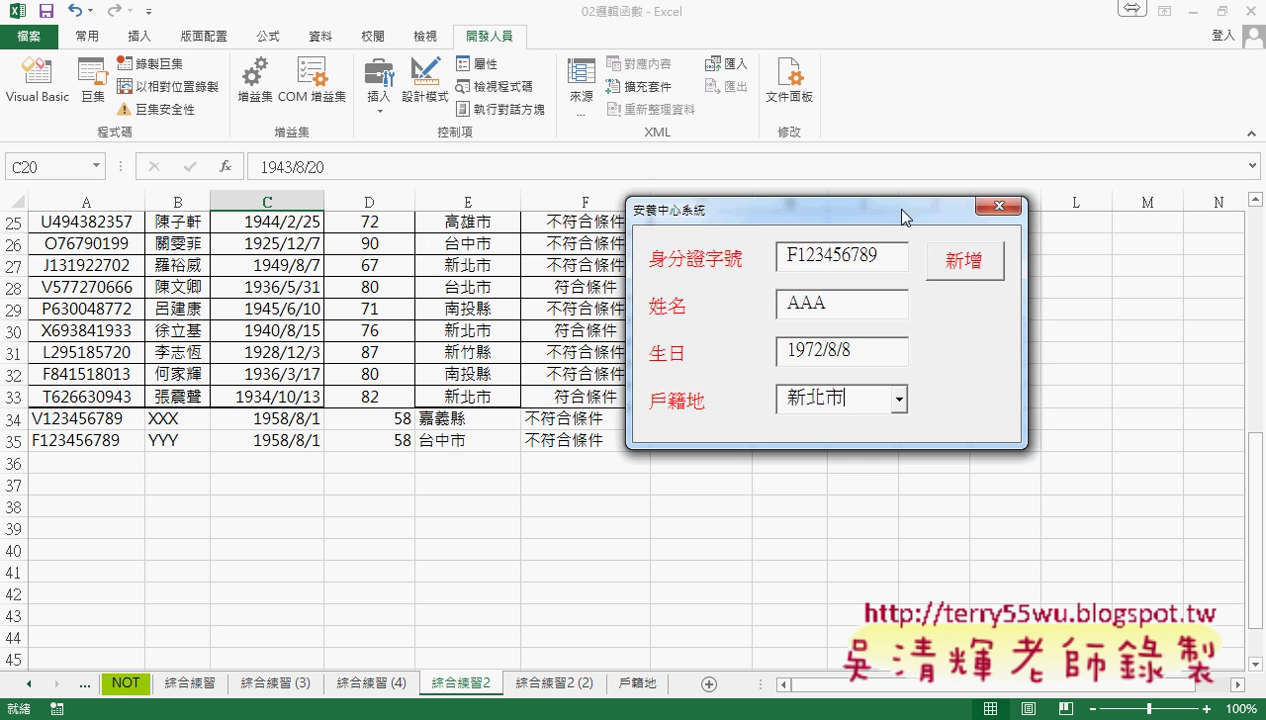
{"action": "left_click", "coordinate": [955, 268]}
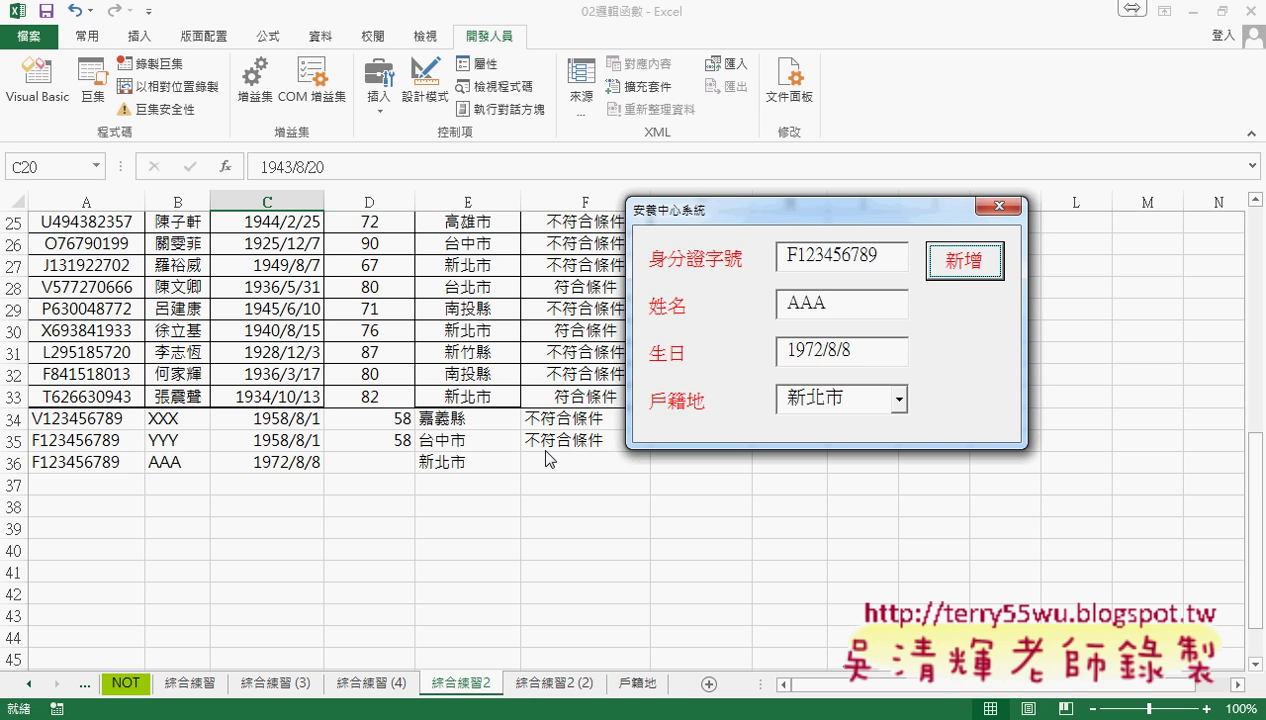
- Add a line Cells(r, "D")="" below the column E line, built from the copied column C reference
{"action": "left_click", "coordinate": [996, 206]}
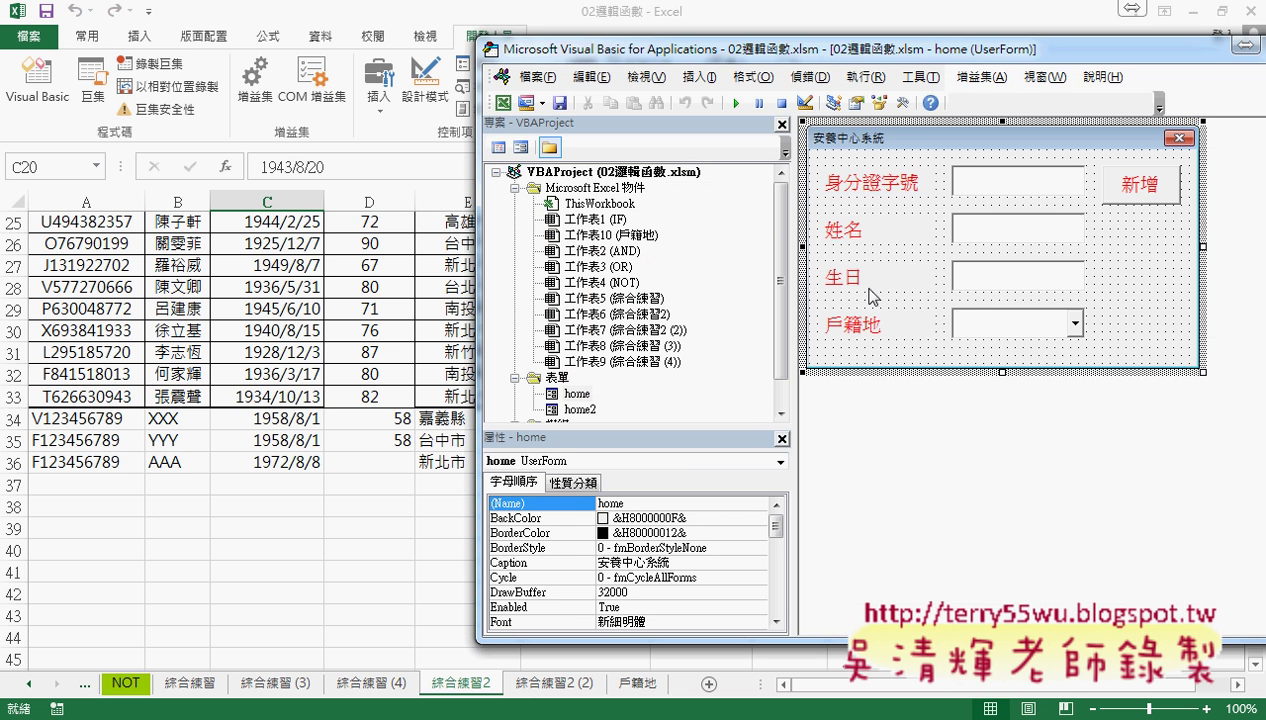
{"action": "double_click", "coordinate": [1120, 208]}
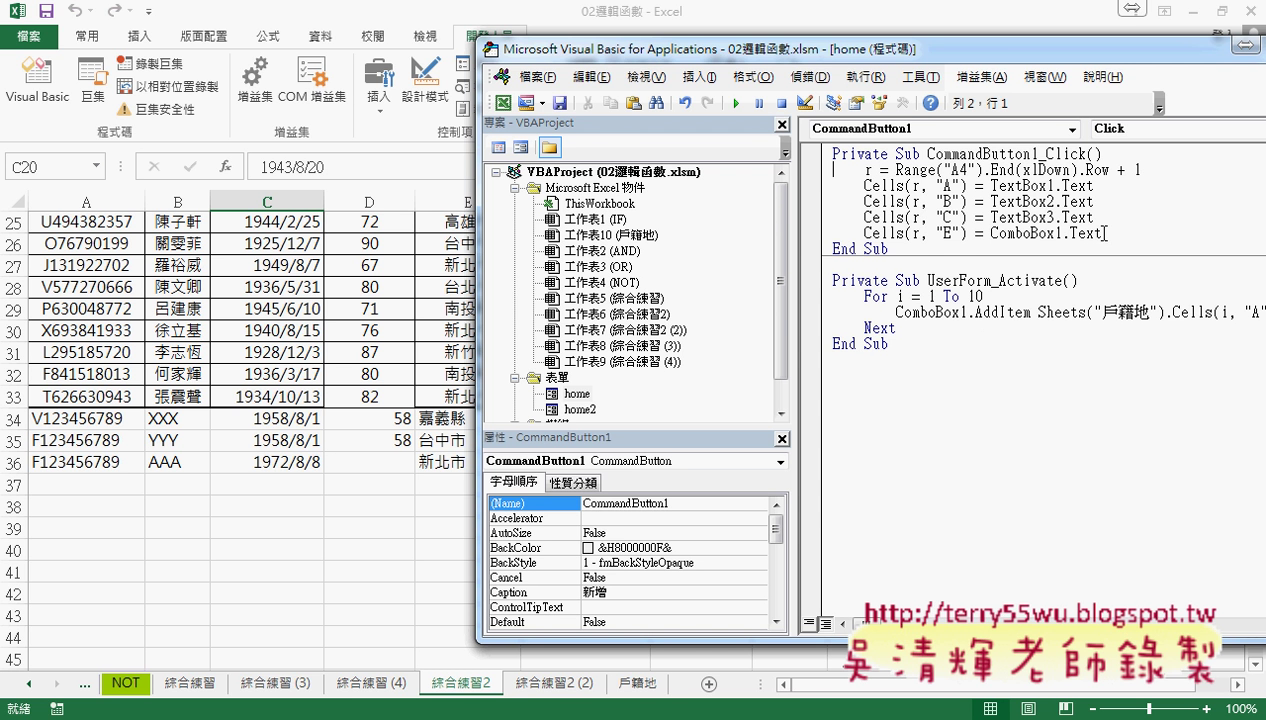
{"action": "left_click_drag", "start_coordinate": [967, 217], "coordinate": [866, 220]}
{"action": "key", "text": "ctrl+c"}
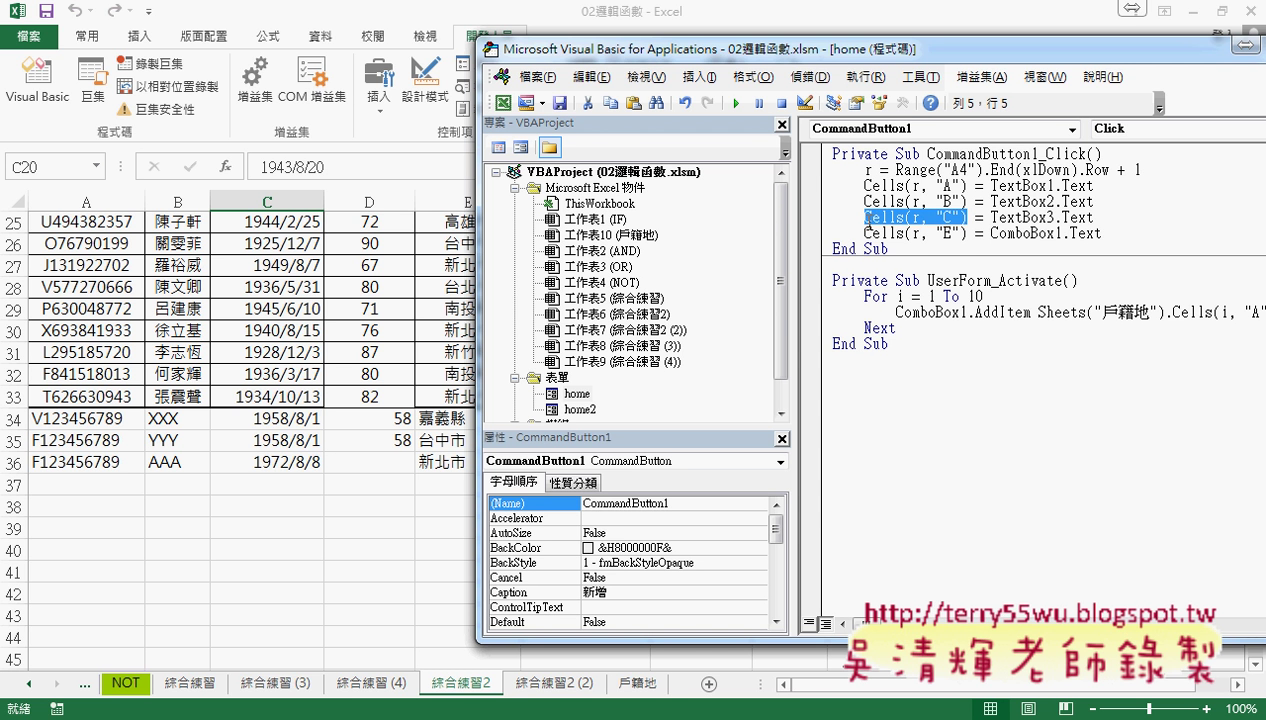
{"action": "left_click", "coordinate": [1113, 236]}
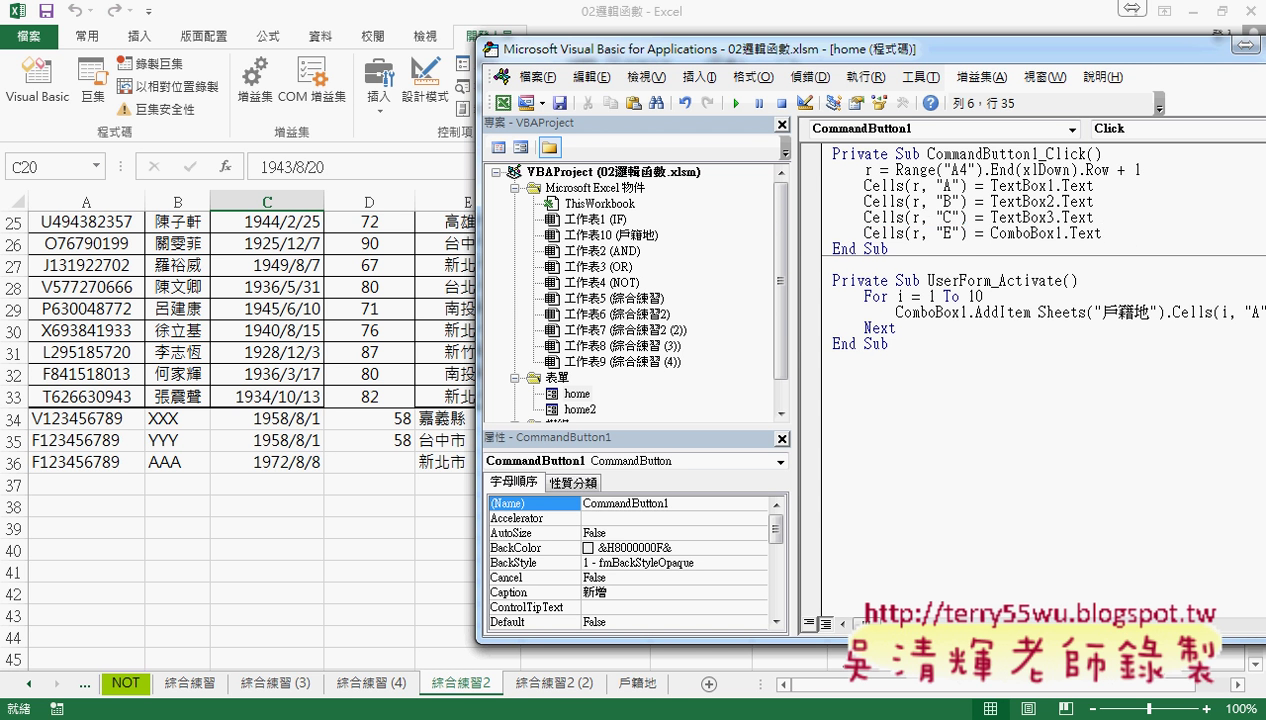
{"action": "key", "text": "Return"}
{"action": "key", "text": "ctrl+v"}
{"action": "double_click", "coordinate": [946, 249]}
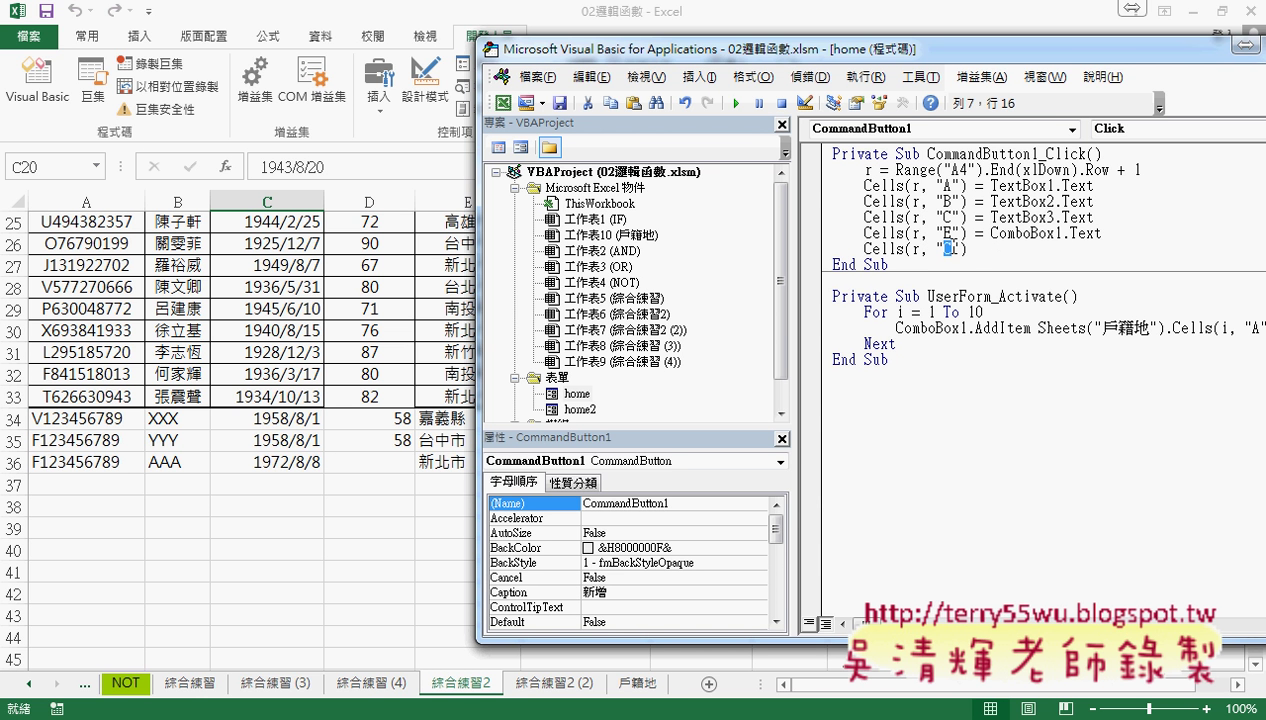
{"action": "type", "text": "D"}
{"action": "left_click", "coordinate": [1004, 244]}
{"action": "type", "text": "=\"\""}
- Copy D25's =DATEDIF(C25,F$2,"Y") formula from the formula bar, then cancel the edit
{"action": "left_click", "coordinate": [985, 249]}
{"action": "left_click", "coordinate": [360, 224]}
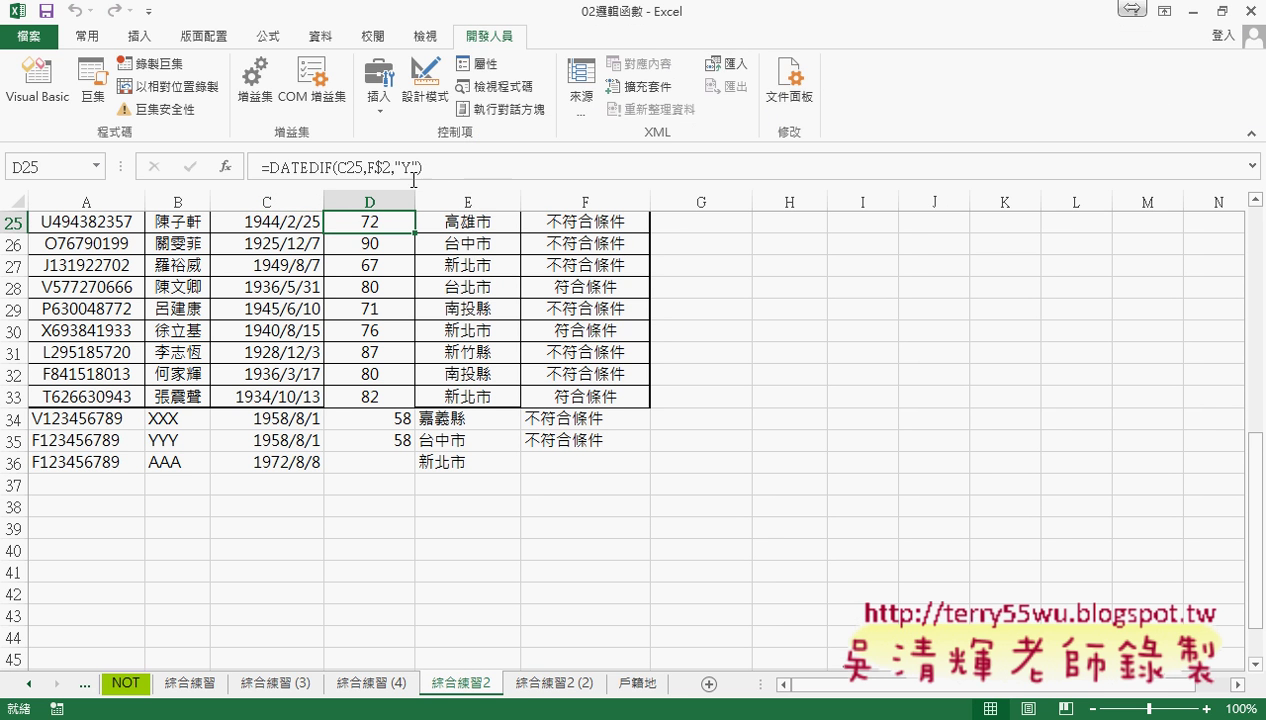
{"action": "left_click_drag", "start_coordinate": [418, 168], "coordinate": [259, 168]}
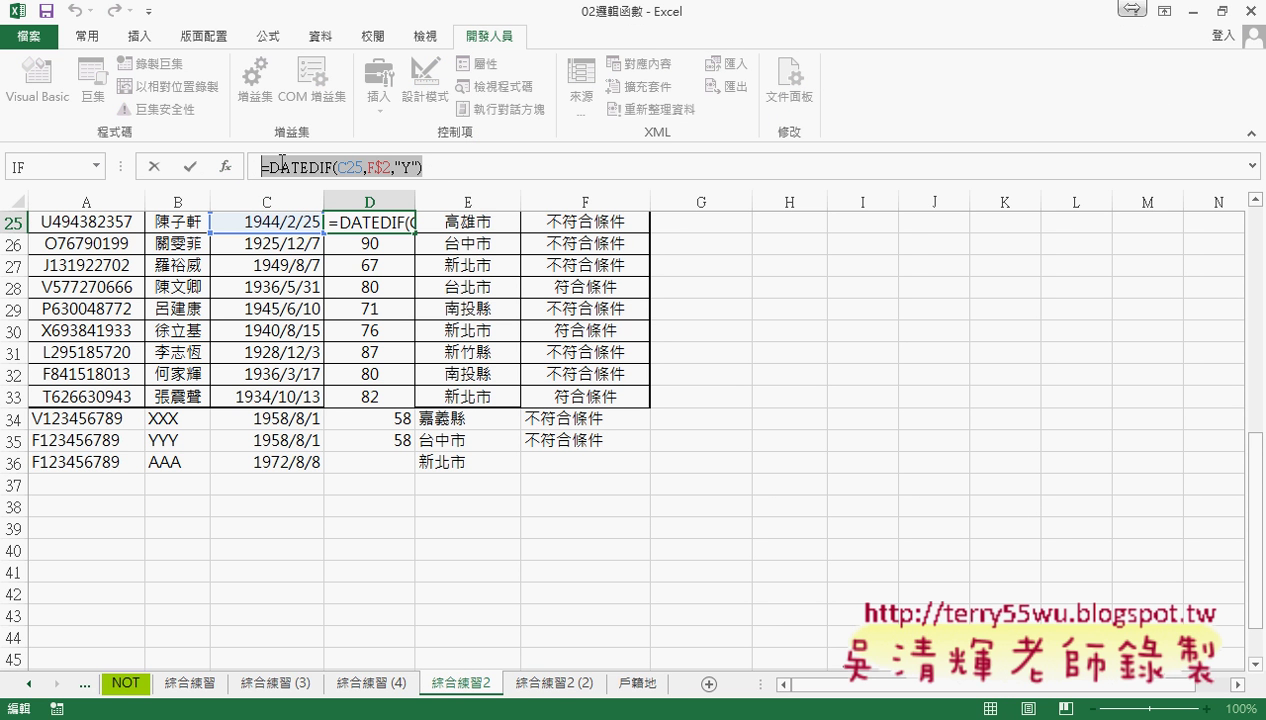
{"action": "right_click", "coordinate": [316, 166]}
{"action": "left_click", "coordinate": [345, 200]}
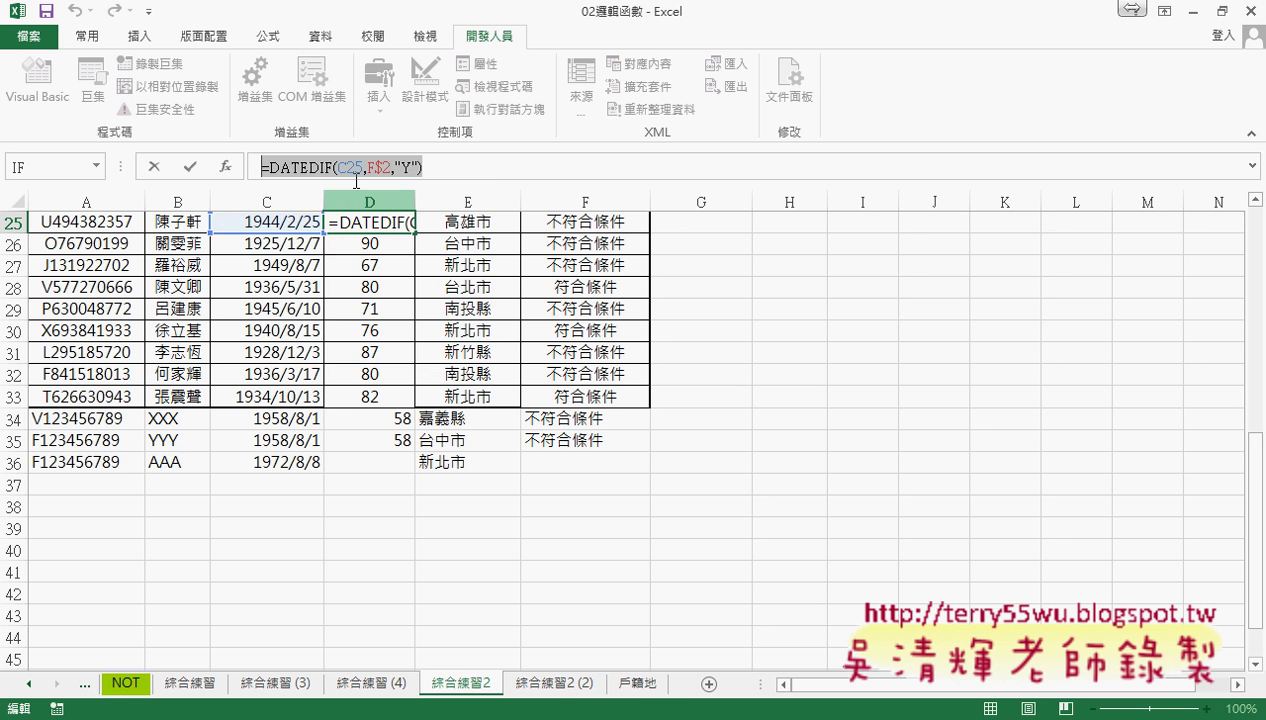
{"action": "left_click", "coordinate": [156, 167]}
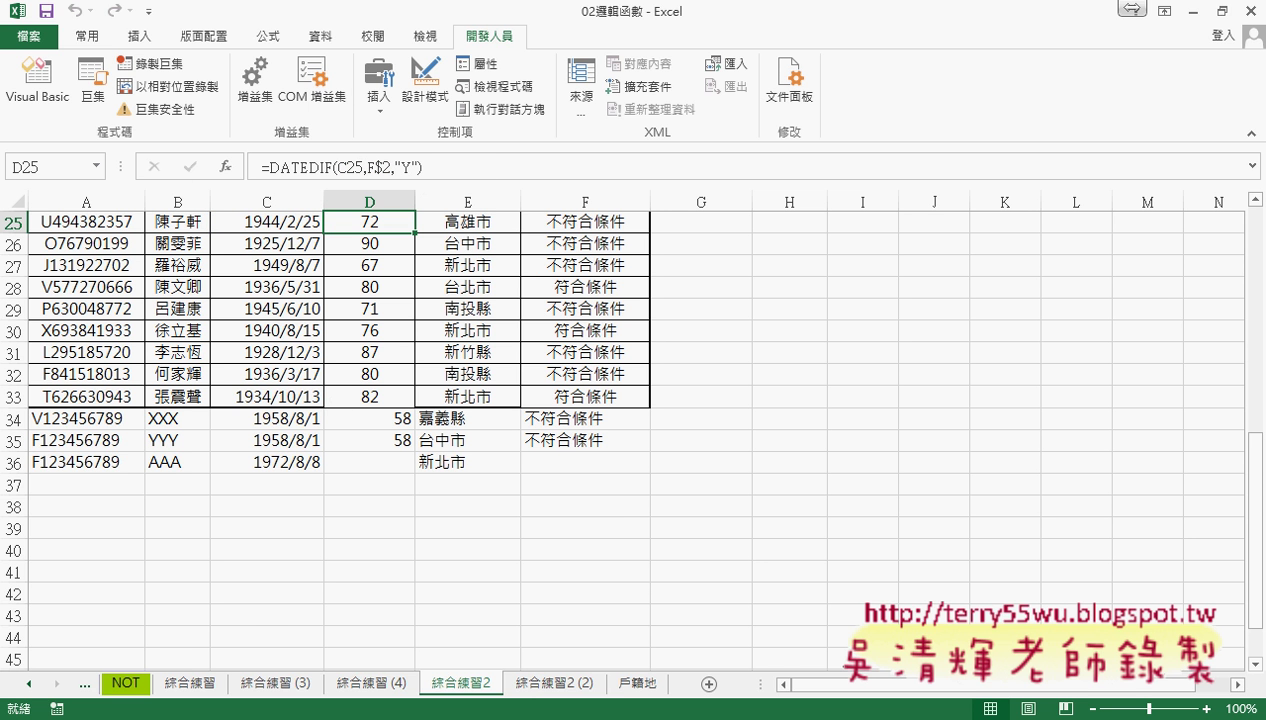
- Paste the DATEDIF formula, double the quotes around Y, and replace row 25 with the r variable
{"action": "mouse_move", "coordinate": [452, 712]}
{"action": "left_click", "coordinate": [500, 650]}
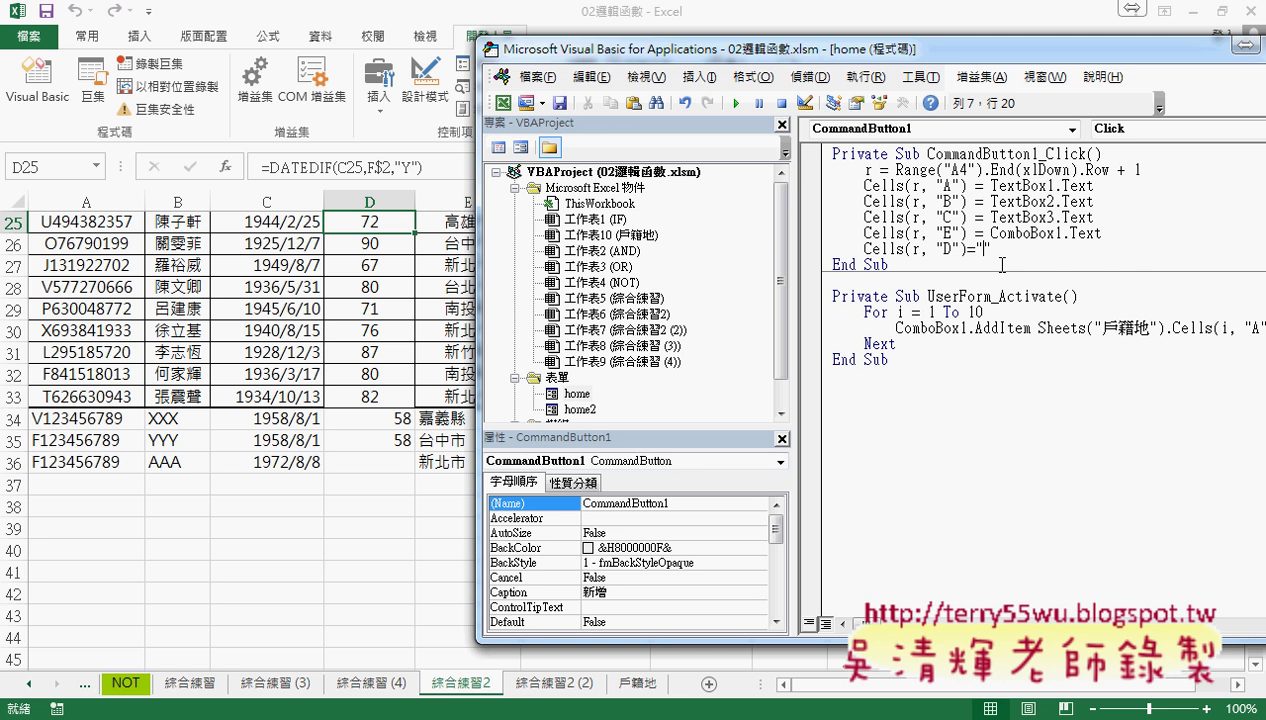
{"action": "key", "text": "ctrl+v"}
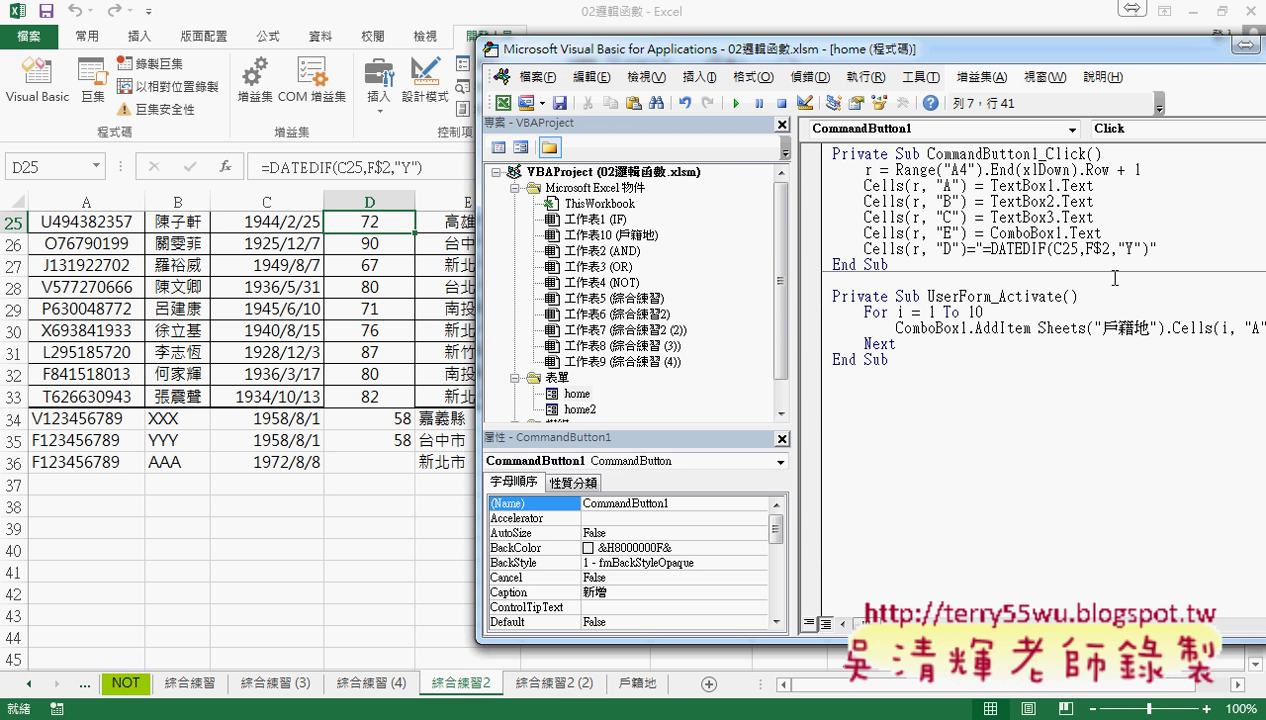
{"action": "left_click_drag", "start_coordinate": [1080, 251], "coordinate": [1064, 251]}
{"action": "left_click", "coordinate": [1119, 248]}
{"action": "type", "text": "\""}
{"action": "key", "text": "Right"}
{"action": "key", "text": "Right"}
{"action": "type", "text": "\""}
{"action": "left_click_drag", "start_coordinate": [1077, 250], "coordinate": [1063, 249]}
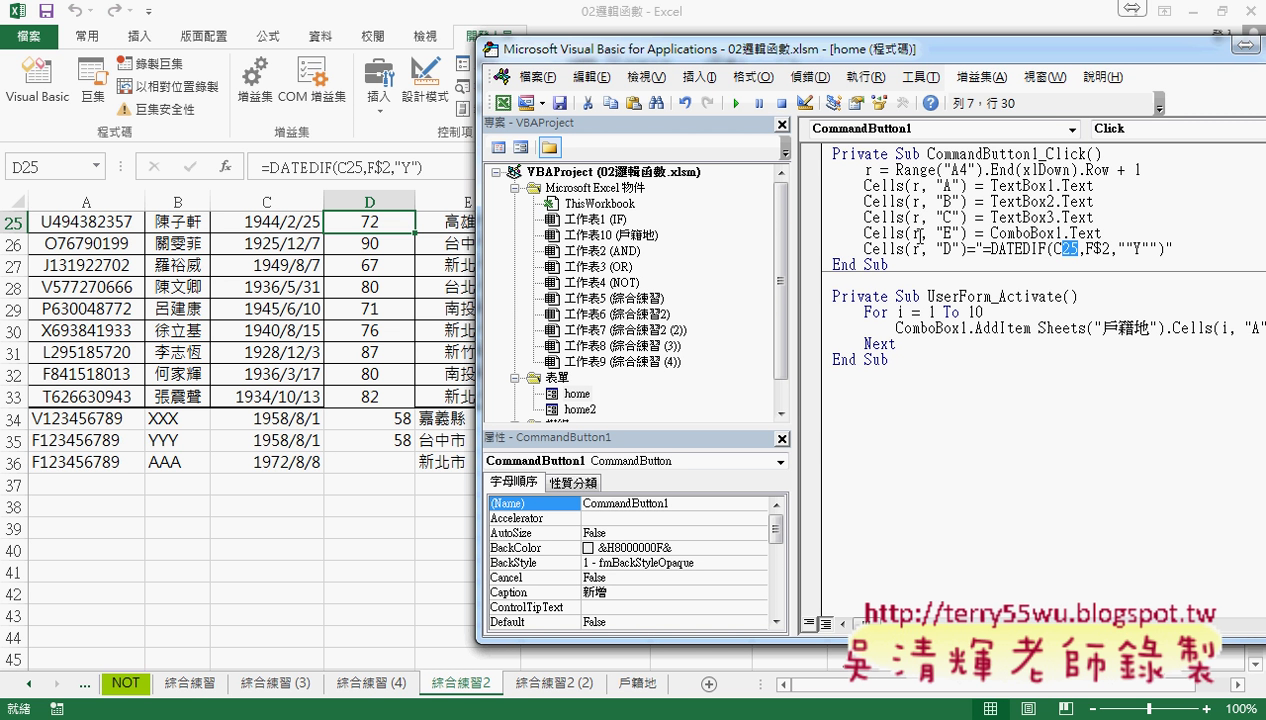
{"action": "type", "text": "\"\""}
{"action": "type", "text": "&"}
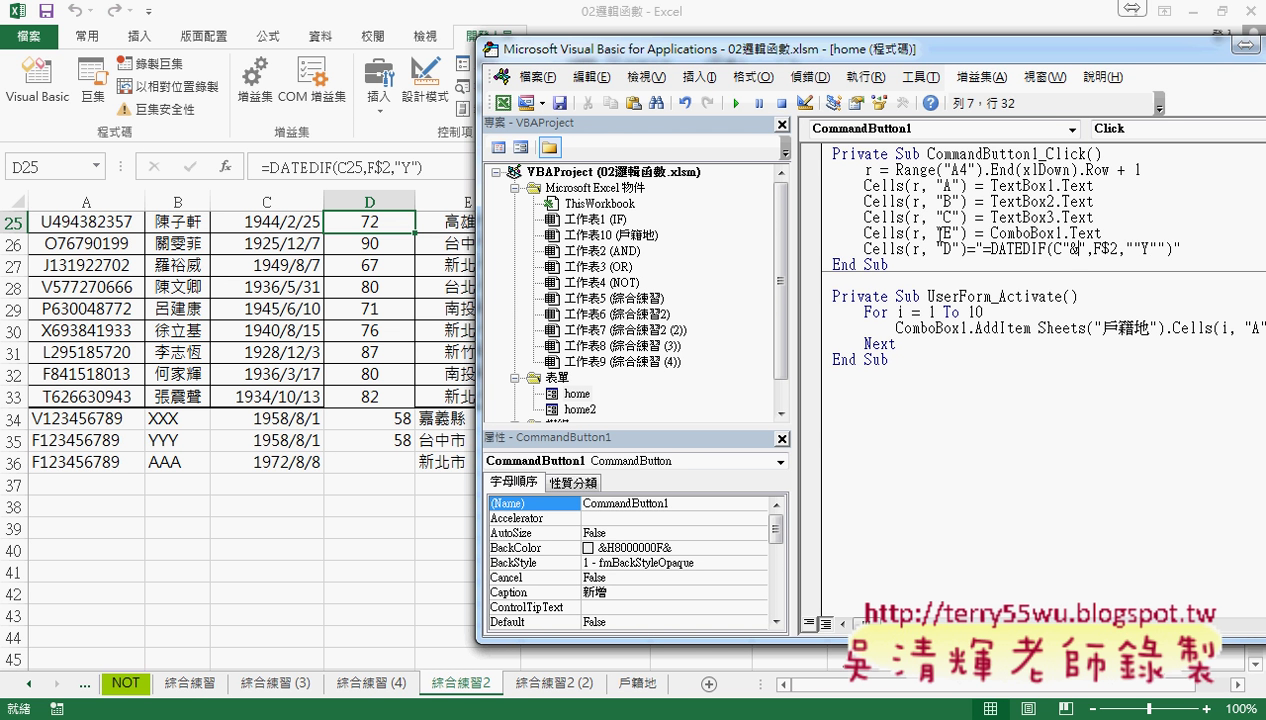
{"action": "type", "text": "&"}
{"action": "type", "text": "r"}
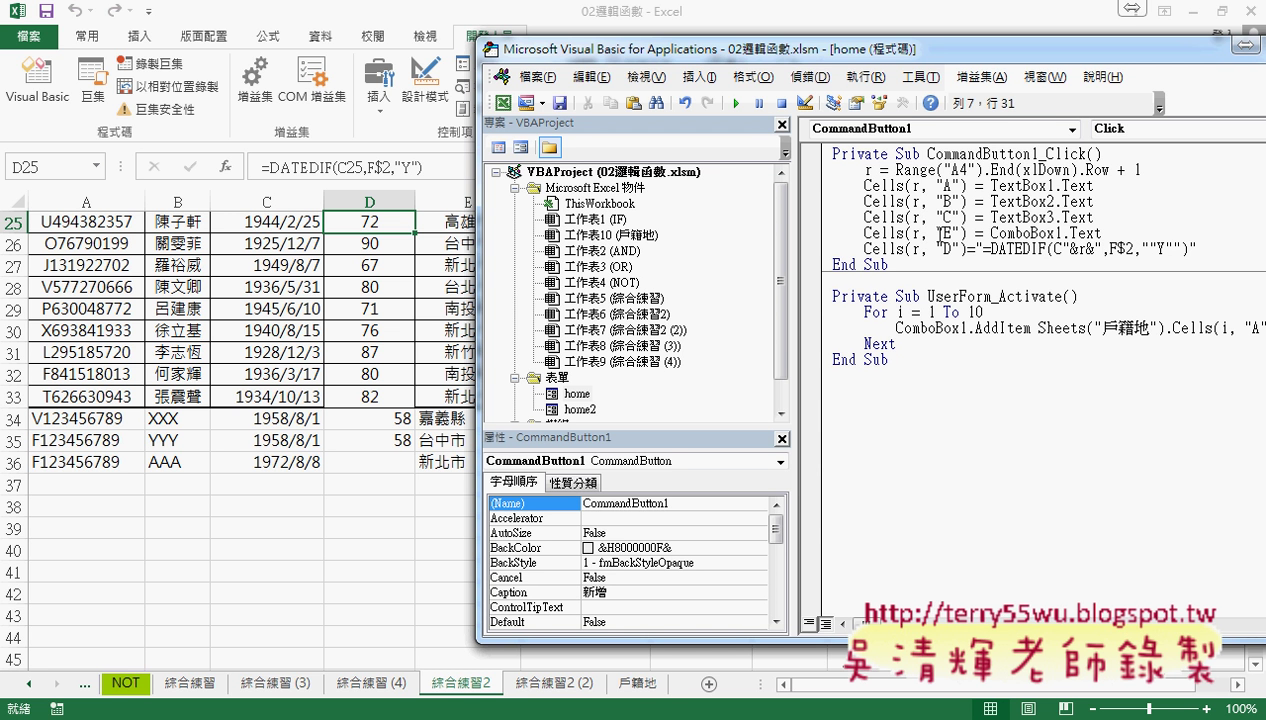
{"action": "key", "text": "Right"}
{"action": "key", "text": "Right"}
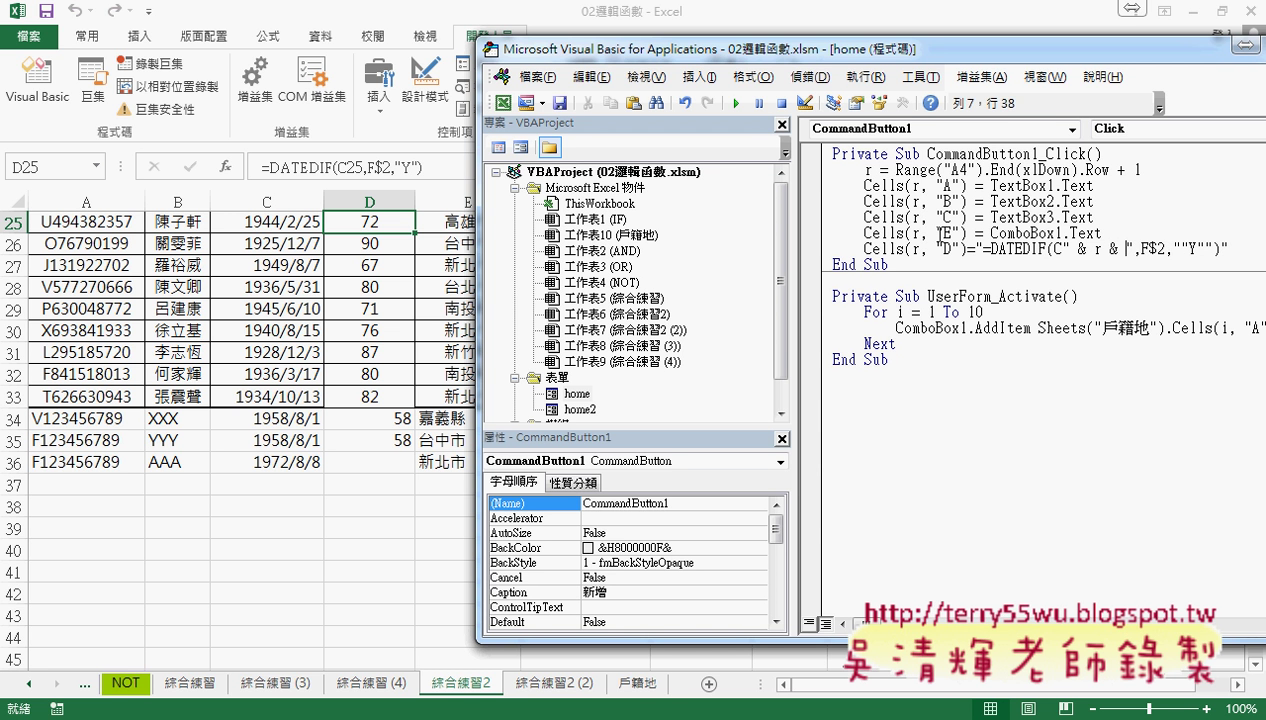
{"action": "left_click", "coordinate": [957, 395]}
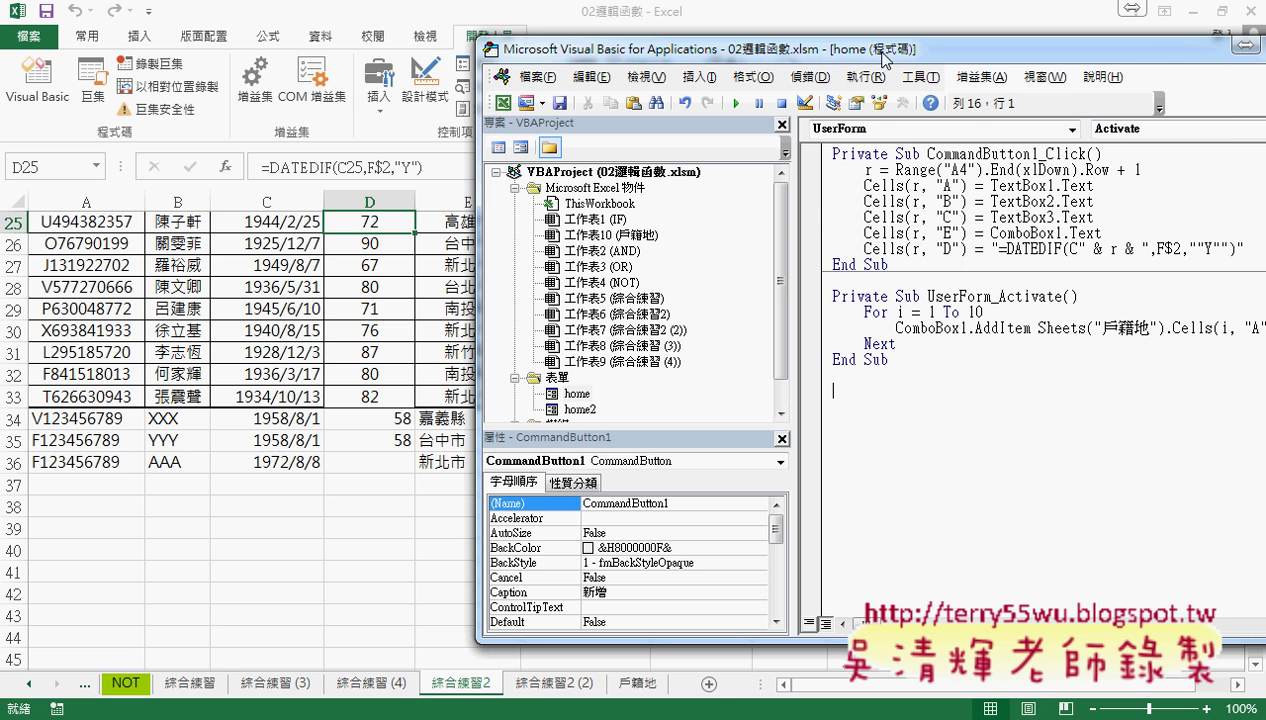
- Copy Cells(r, "D") onto a new line below the DATEDIF line and change its column to F
{"action": "left_click_drag", "start_coordinate": [883, 57], "coordinate": [650, 54]}
{"action": "left_click", "coordinate": [735, 245]}
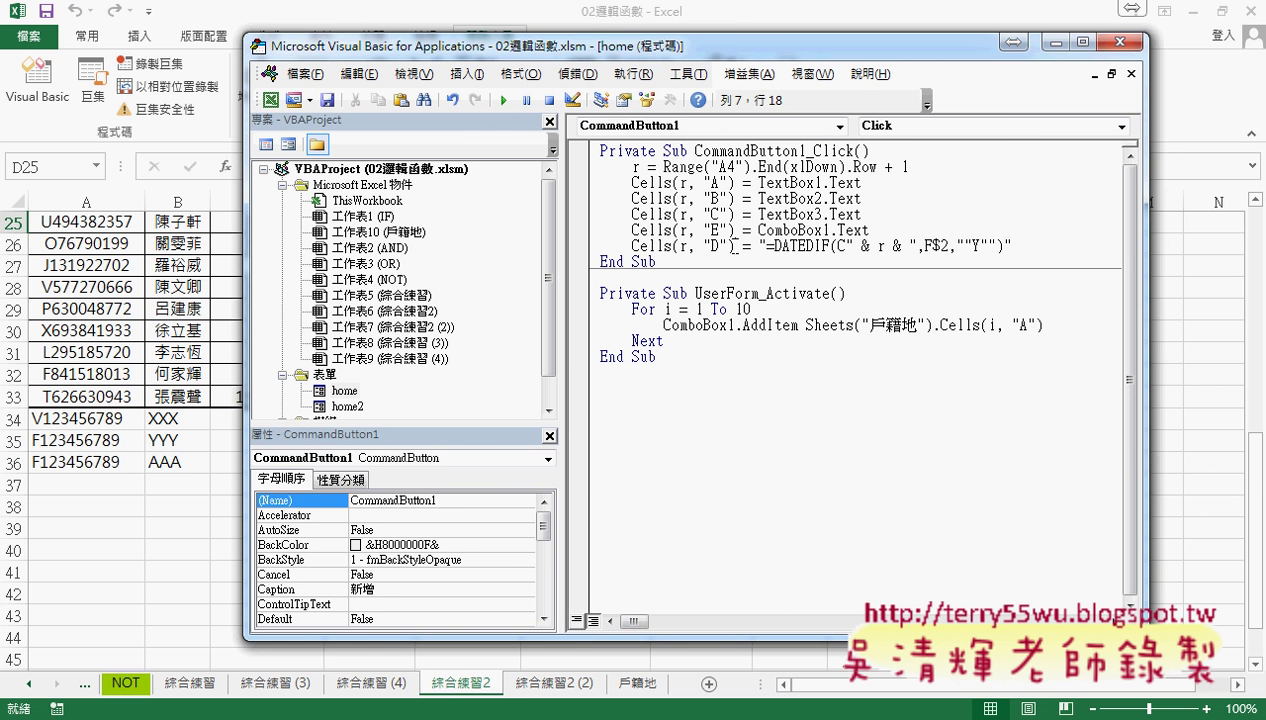
{"action": "left_click_drag", "start_coordinate": [735, 245], "coordinate": [632, 248]}
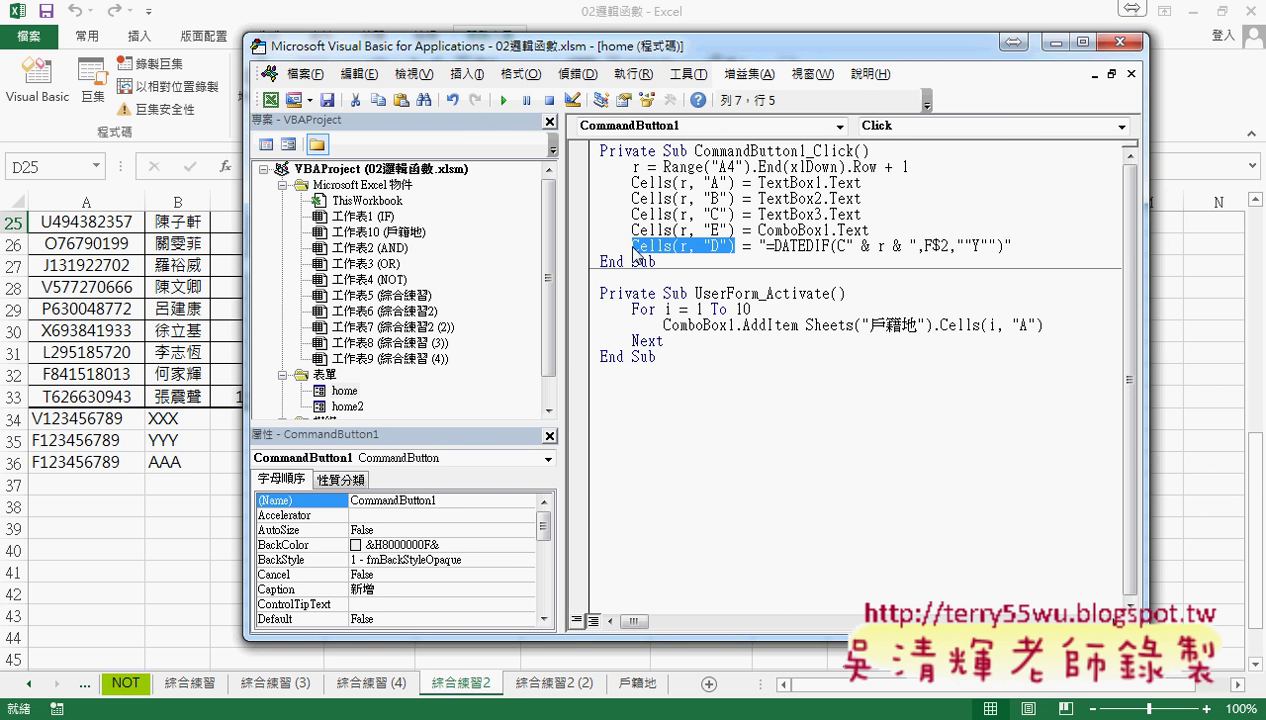
{"action": "key", "text": "ctrl+c"}
{"action": "left_click", "coordinate": [1018, 245]}
{"action": "key", "text": "Return"}
{"action": "key", "text": "ctrl+v"}
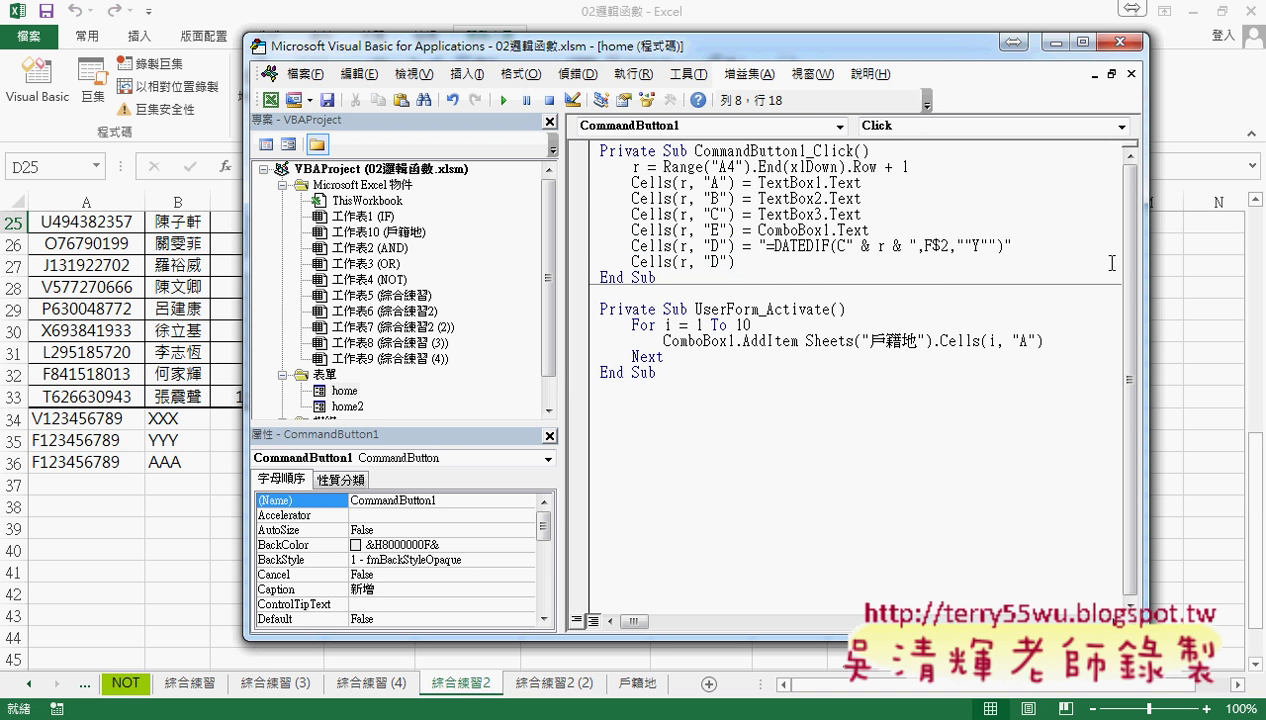
{"action": "double_click", "coordinate": [715, 261]}
{"action": "mouse_move", "coordinate": [671, 46]}
{"action": "left_mouse_down"}
{"action": "mouse_move", "coordinate": [1050, 44]}
{"action": "mouse_move", "coordinate": [832, 49]}
{"action": "left_mouse_up"}
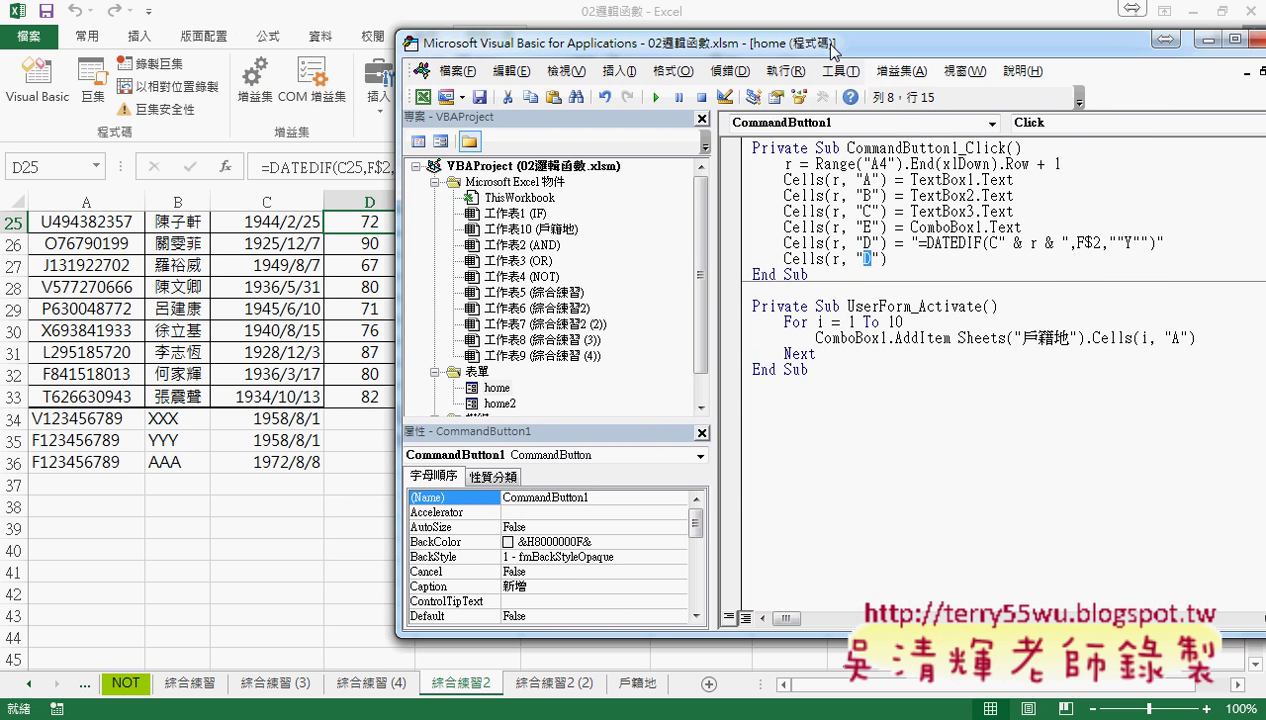
{"action": "type", "text": "F"}
{"action": "key", "text": "End"}
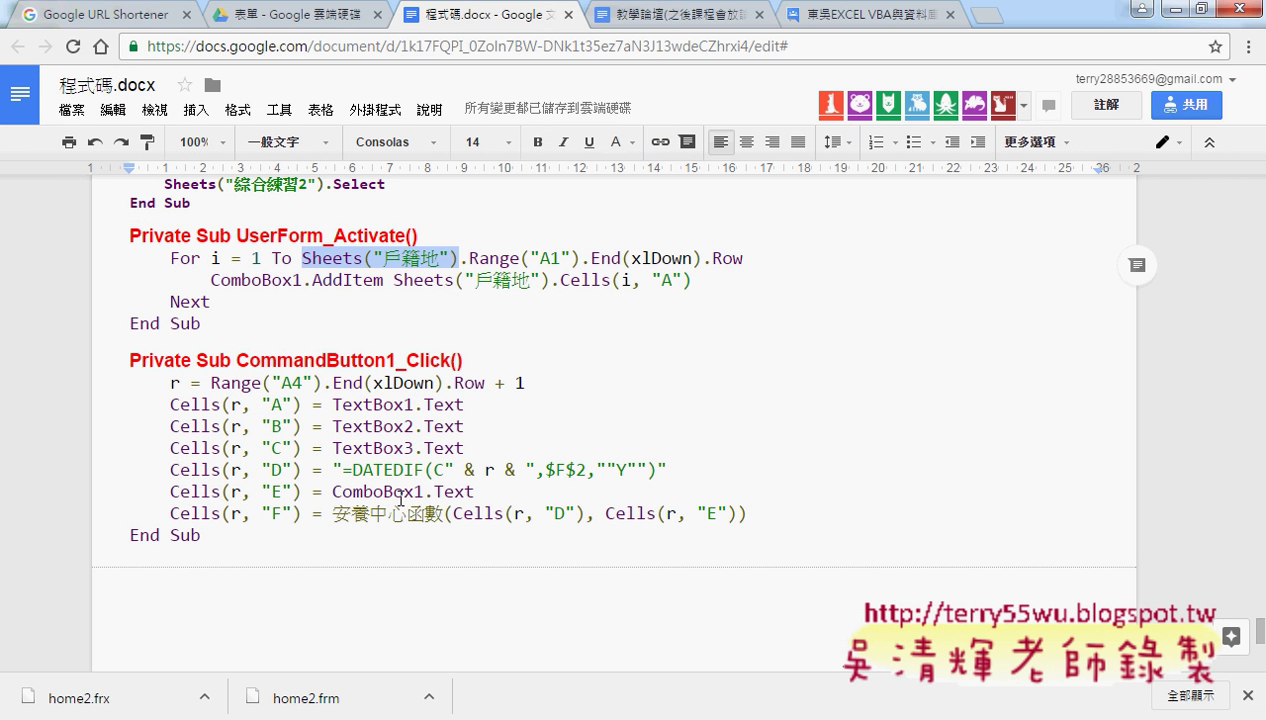
- Select and copy the 安養中心函數 call from the Cells(r, "F") line of the reference code
{"action": "left_click_drag", "start_coordinate": [331, 513], "coordinate": [757, 513]}
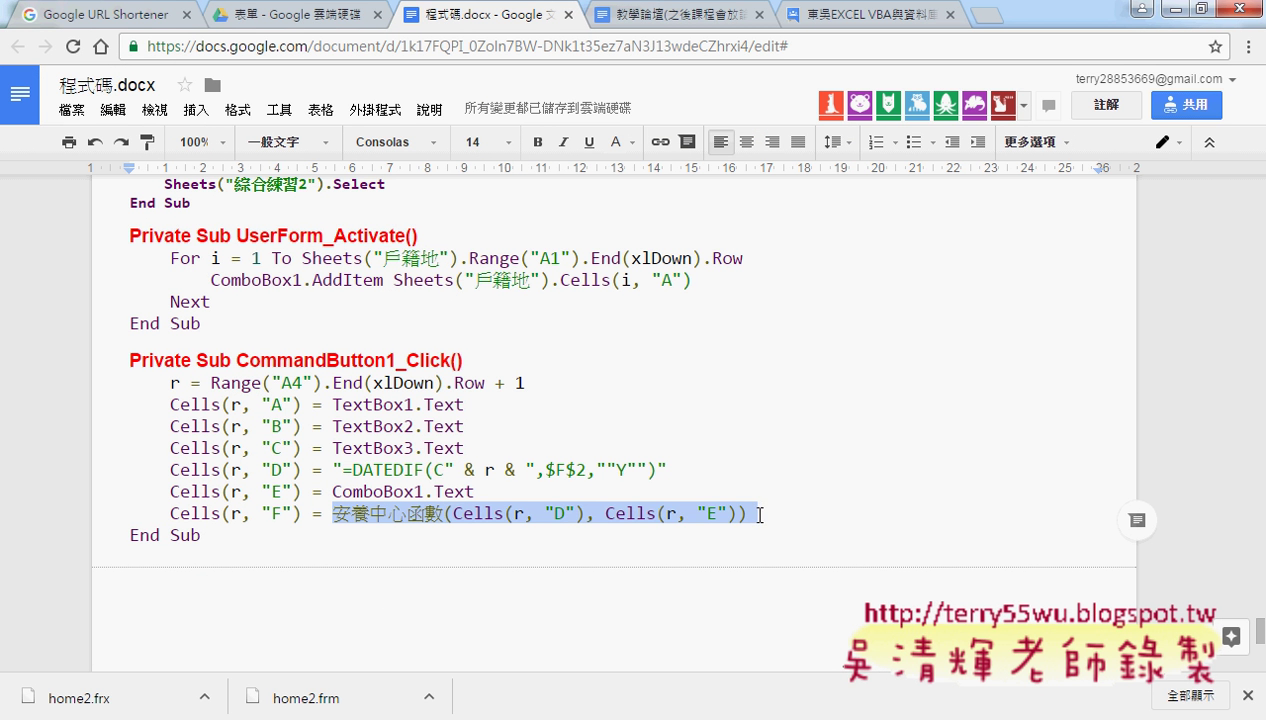
{"action": "scroll", "coordinate": [754, 444], "scroll_direction": "up", "scroll_amount": 2}
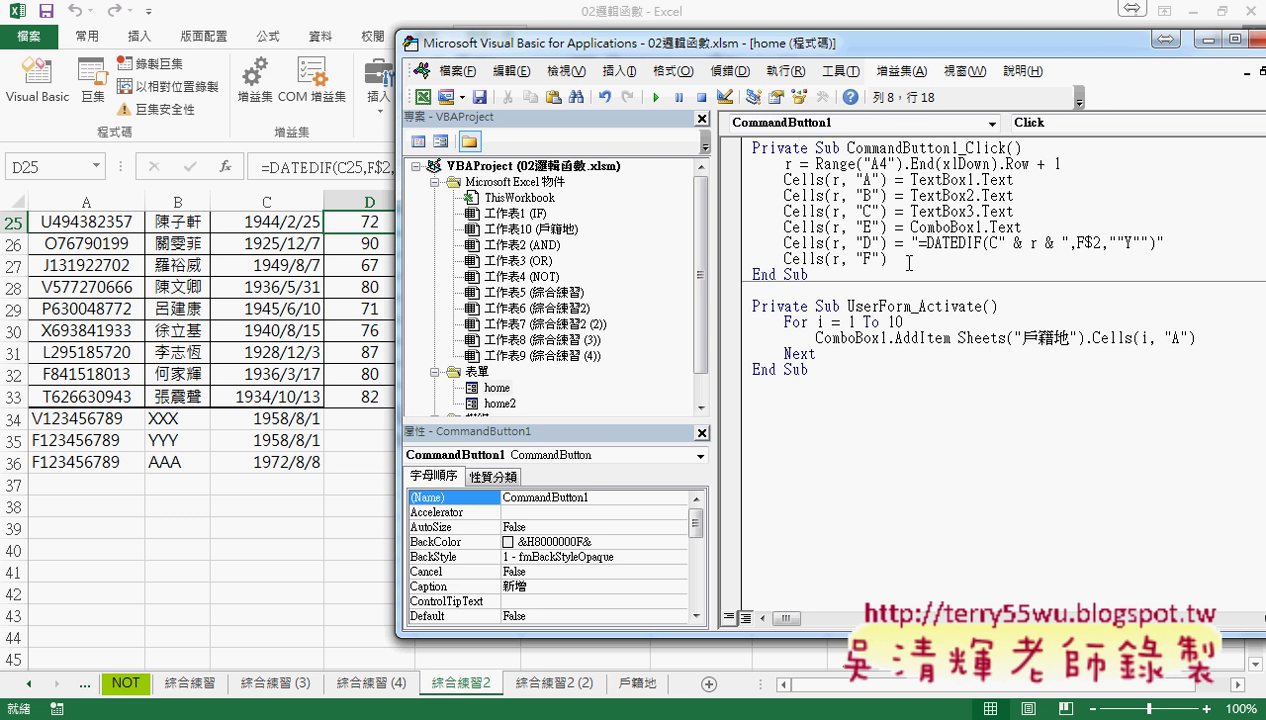
- Assign the pasted 安養中心函數 call to Cells(r, "F") and check the function's definition in Module1
{"action": "type", "text": "="}
{"action": "key", "text": "ctrl+v"}
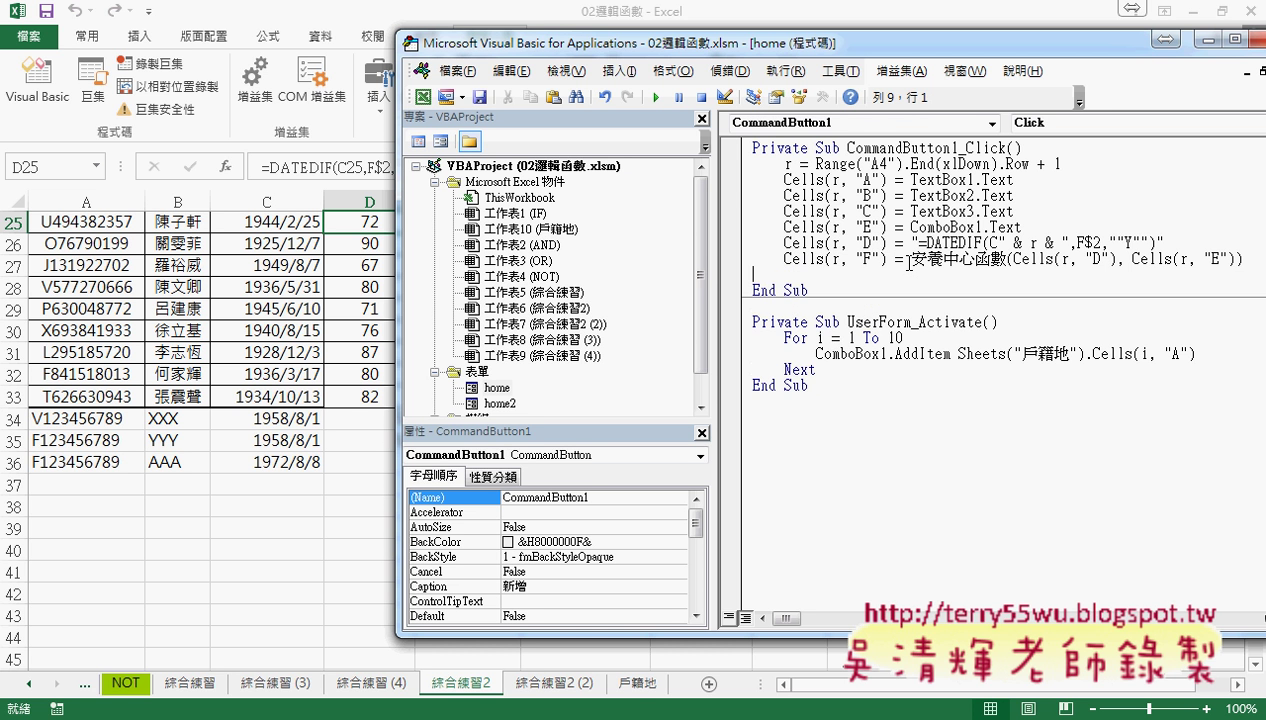
{"action": "left_click", "coordinate": [962, 392]}
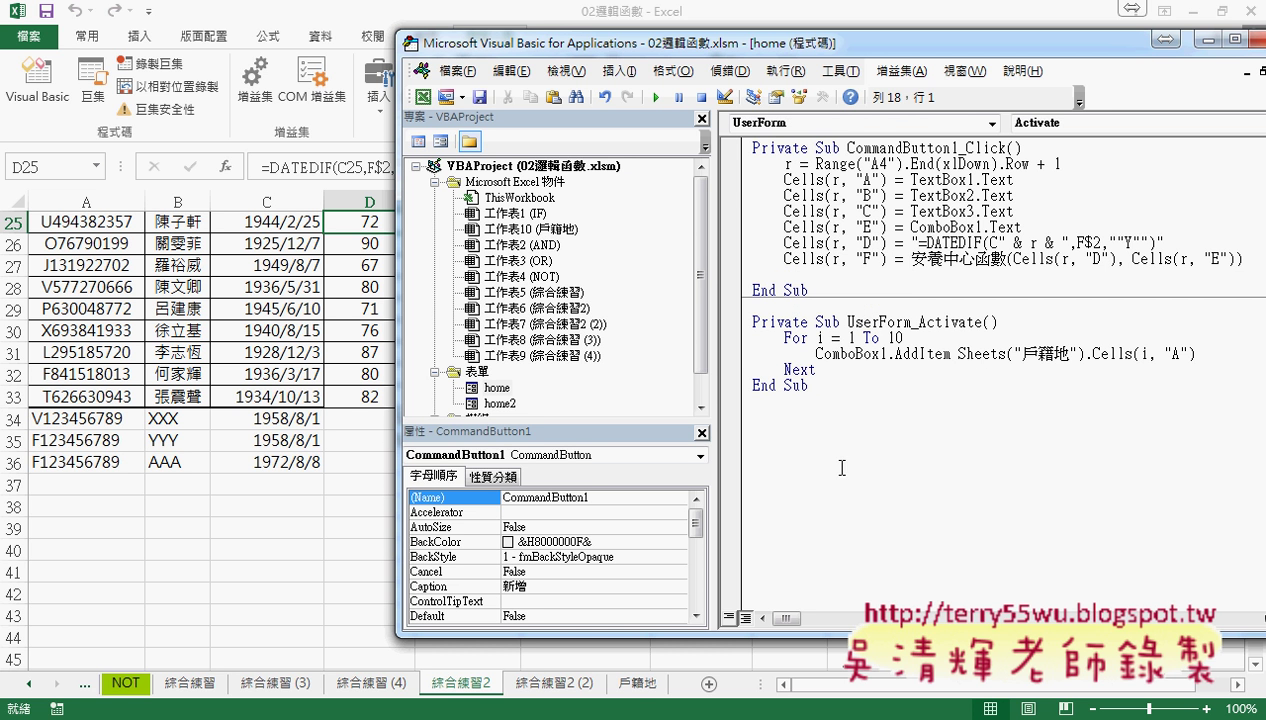
{"action": "left_click_drag", "start_coordinate": [911, 259], "coordinate": [1004, 259]}
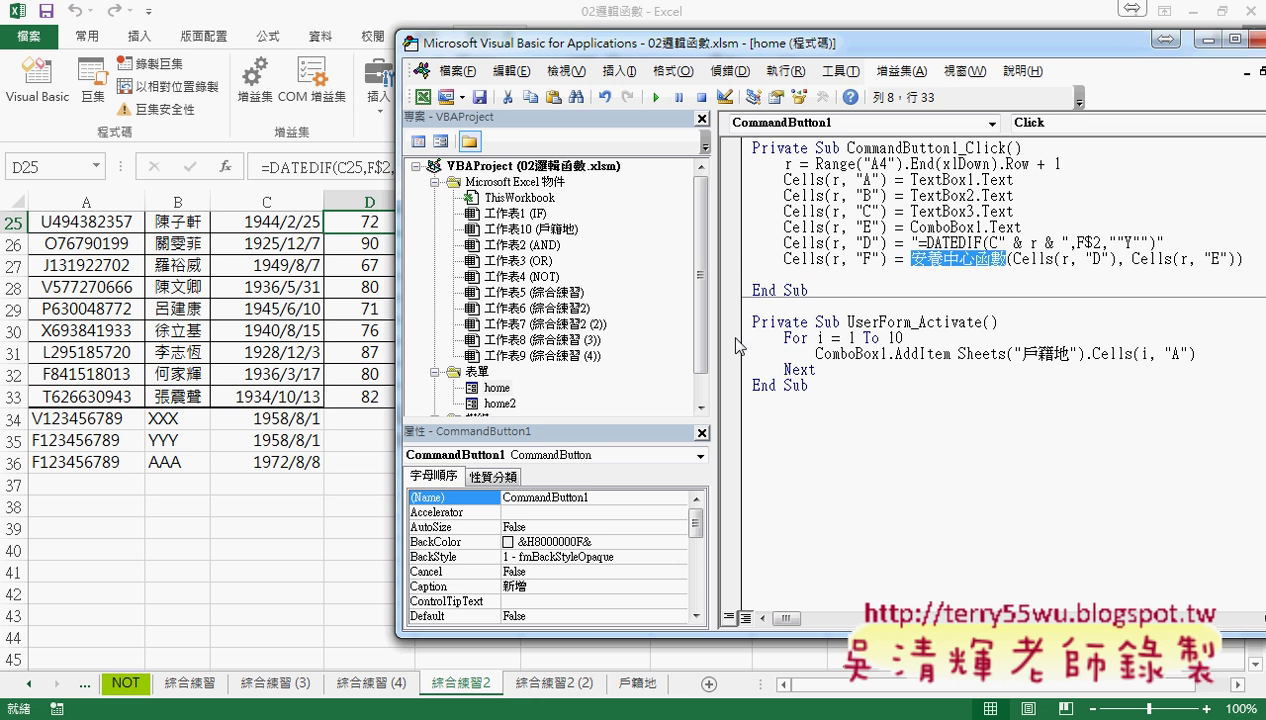
{"action": "left_click", "coordinate": [701, 408]}
{"action": "double_click", "coordinate": [504, 403]}
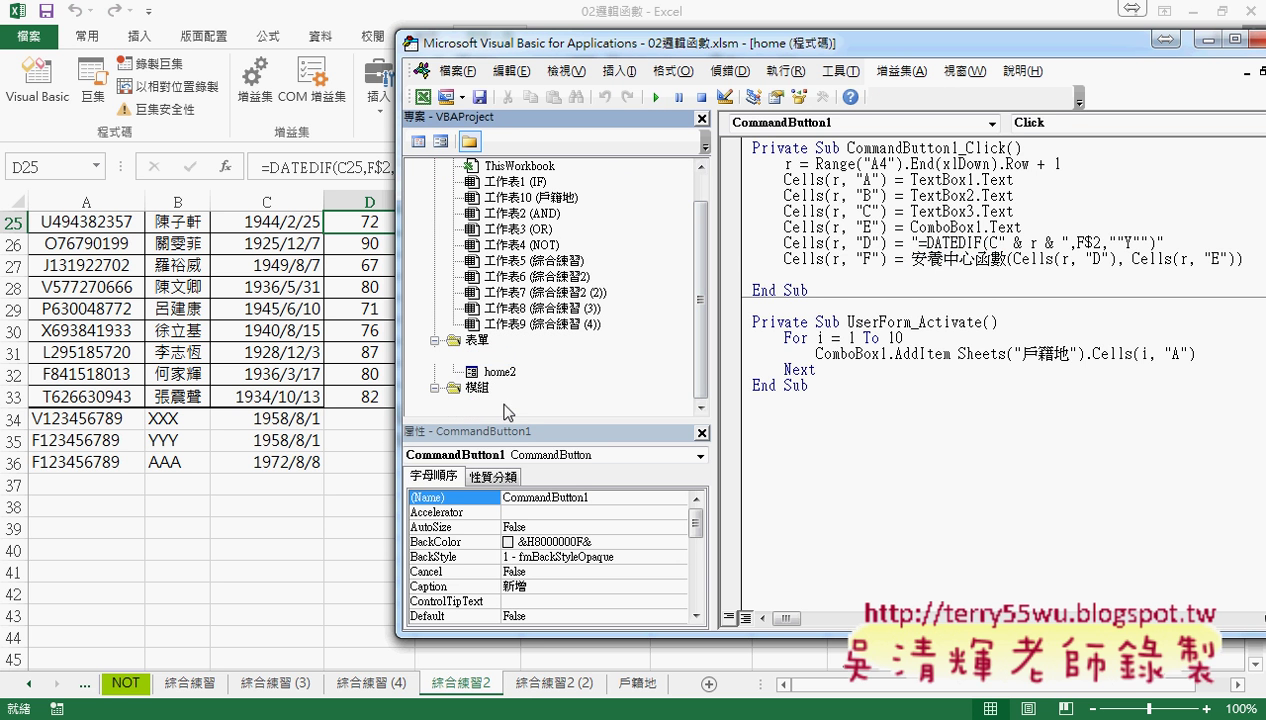
{"action": "left_click_drag", "start_coordinate": [880, 259], "coordinate": [972, 259]}
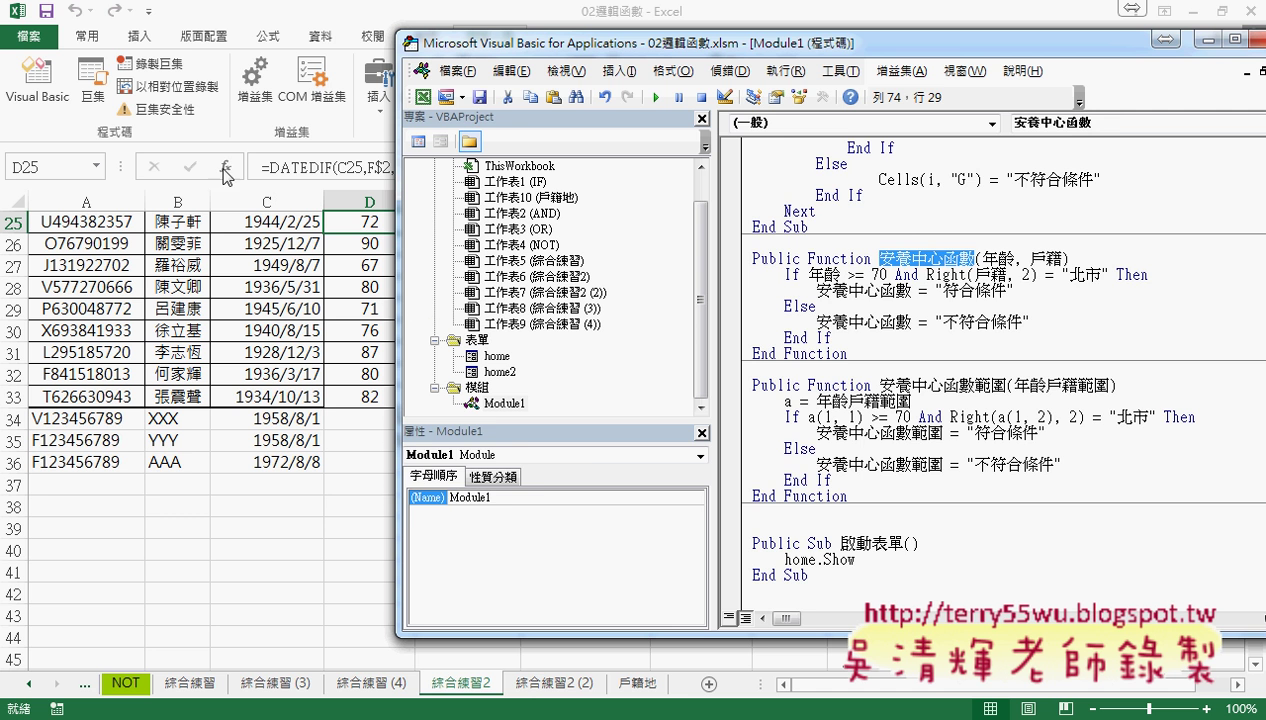
- Return to the 新增 button's code and retype the opening parenthesis to show the parameter hint
{"action": "double_click", "coordinate": [497, 356]}
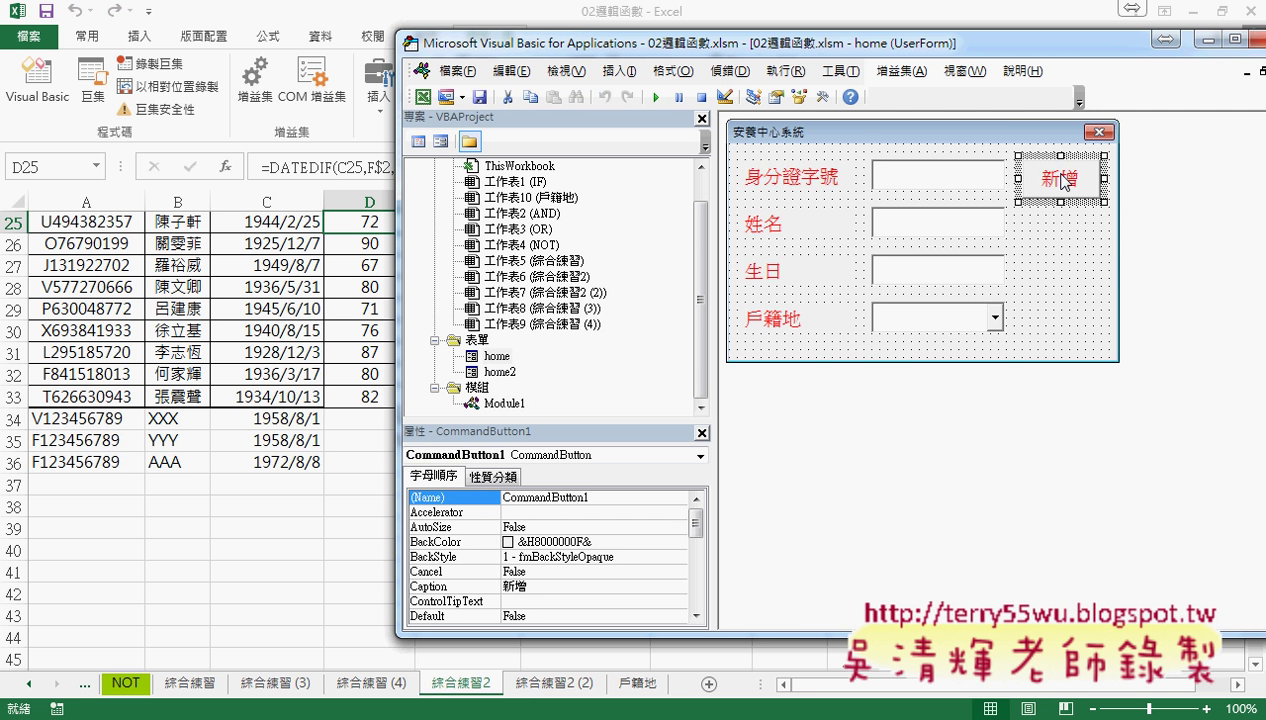
{"action": "double_click", "coordinate": [1050, 178]}
{"action": "left_click_drag", "start_coordinate": [1007, 258], "coordinate": [1244, 258]}
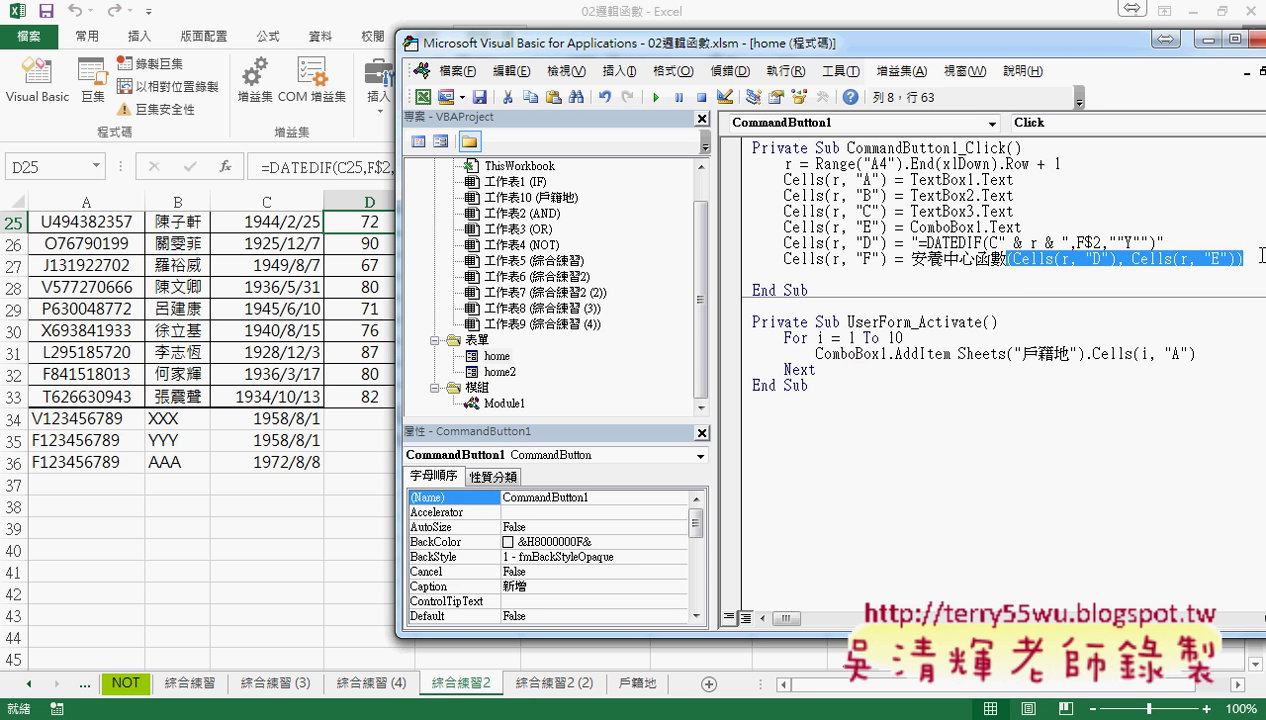
{"action": "type", "text": "(r, \"F\") = 安養中心函數("}
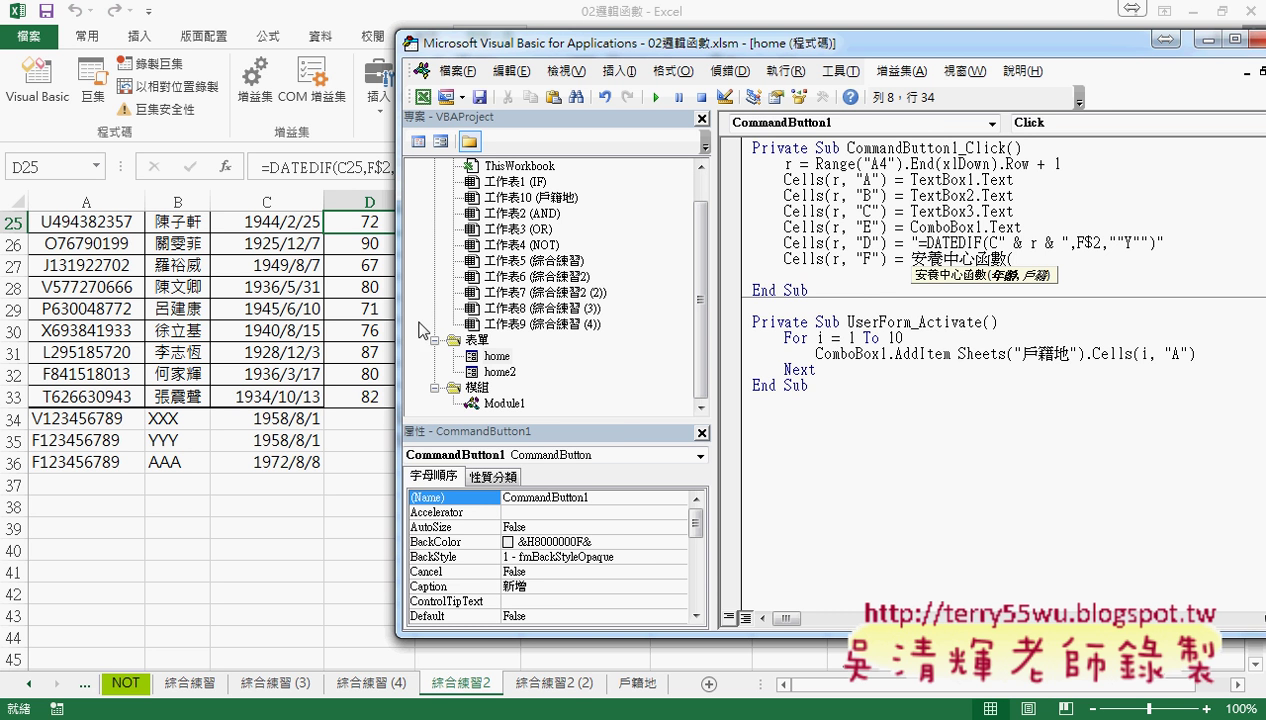
- Undo to restore the (Cells(r, "D"), Cells(r, "E")) age and household arguments for column F
{"action": "left_click_drag", "start_coordinate": [397, 322], "coordinate": [374, 320]}
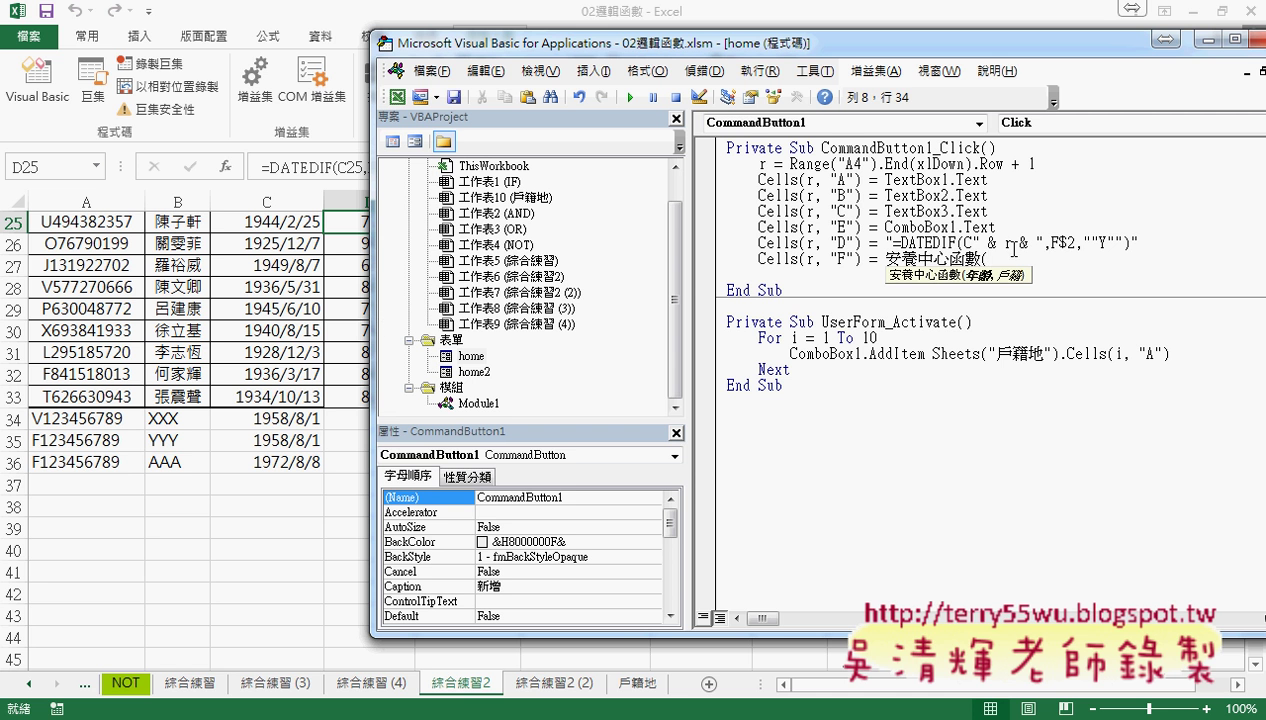
{"action": "key", "text": "ctrl+z"}
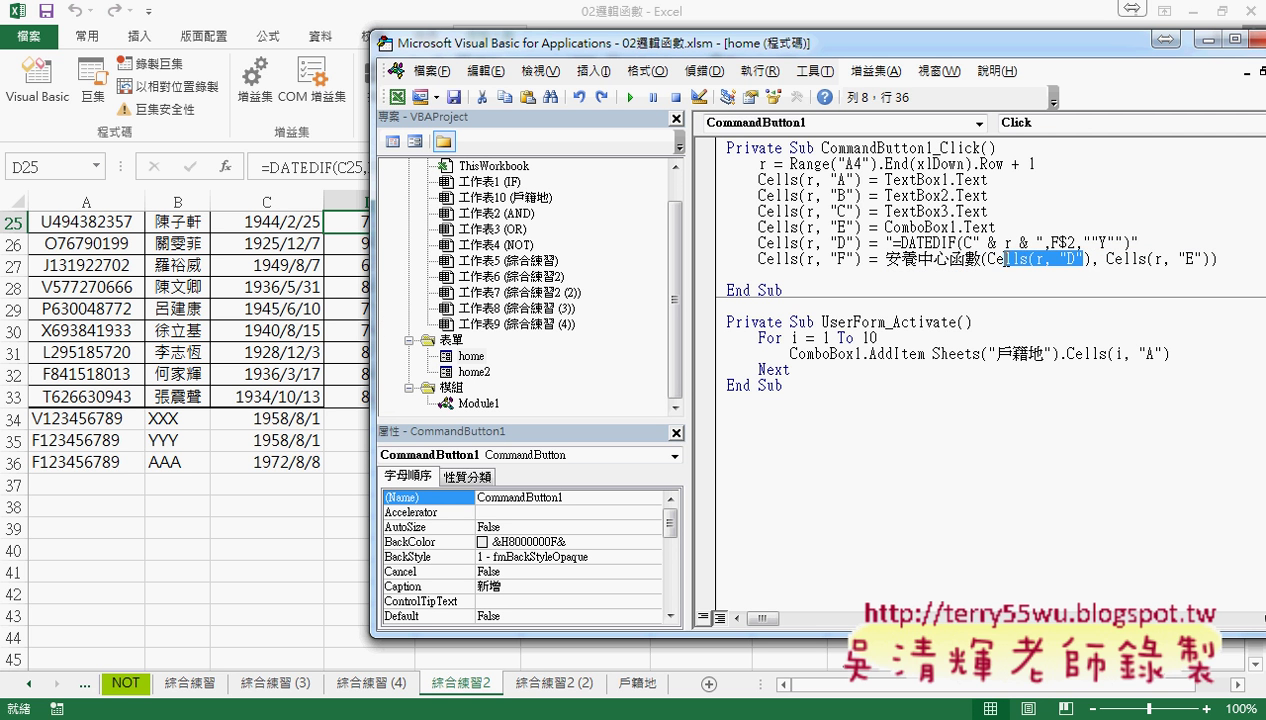
{"action": "left_click_drag", "start_coordinate": [1078, 258], "coordinate": [988, 260]}
{"action": "left_click_drag", "start_coordinate": [1206, 258], "coordinate": [1107, 258]}
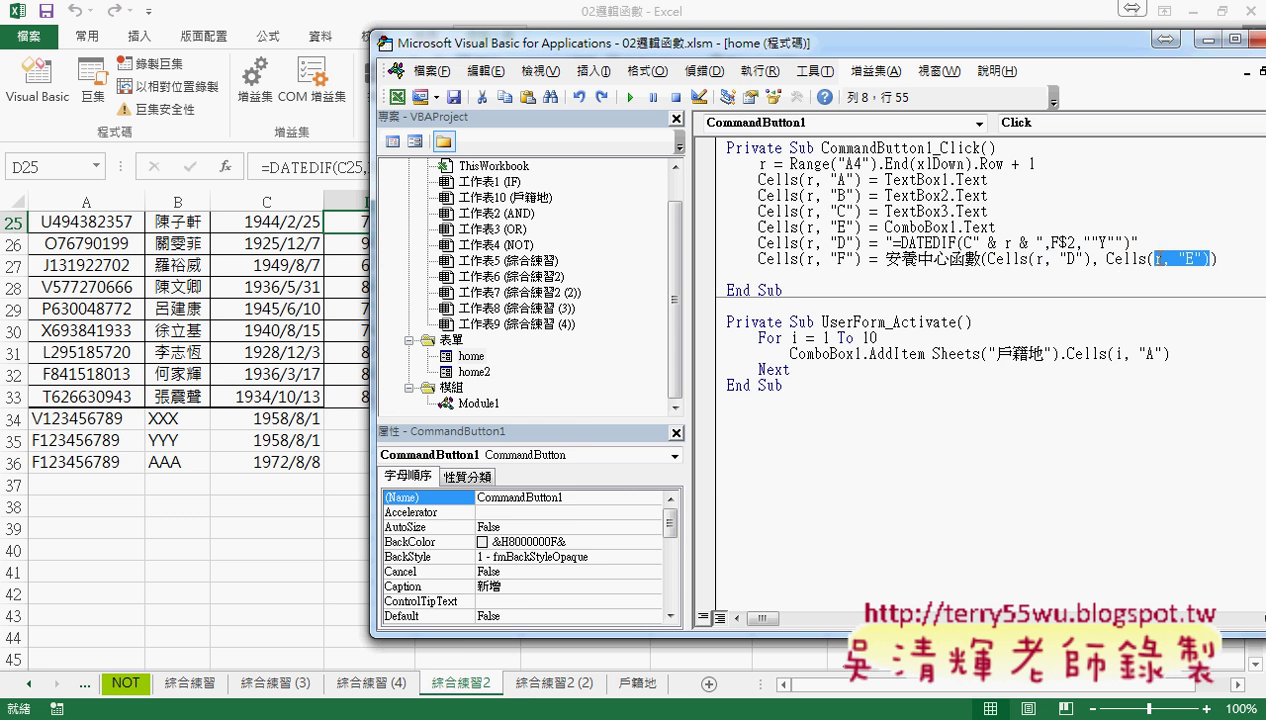
{"action": "left_click", "coordinate": [1105, 337]}
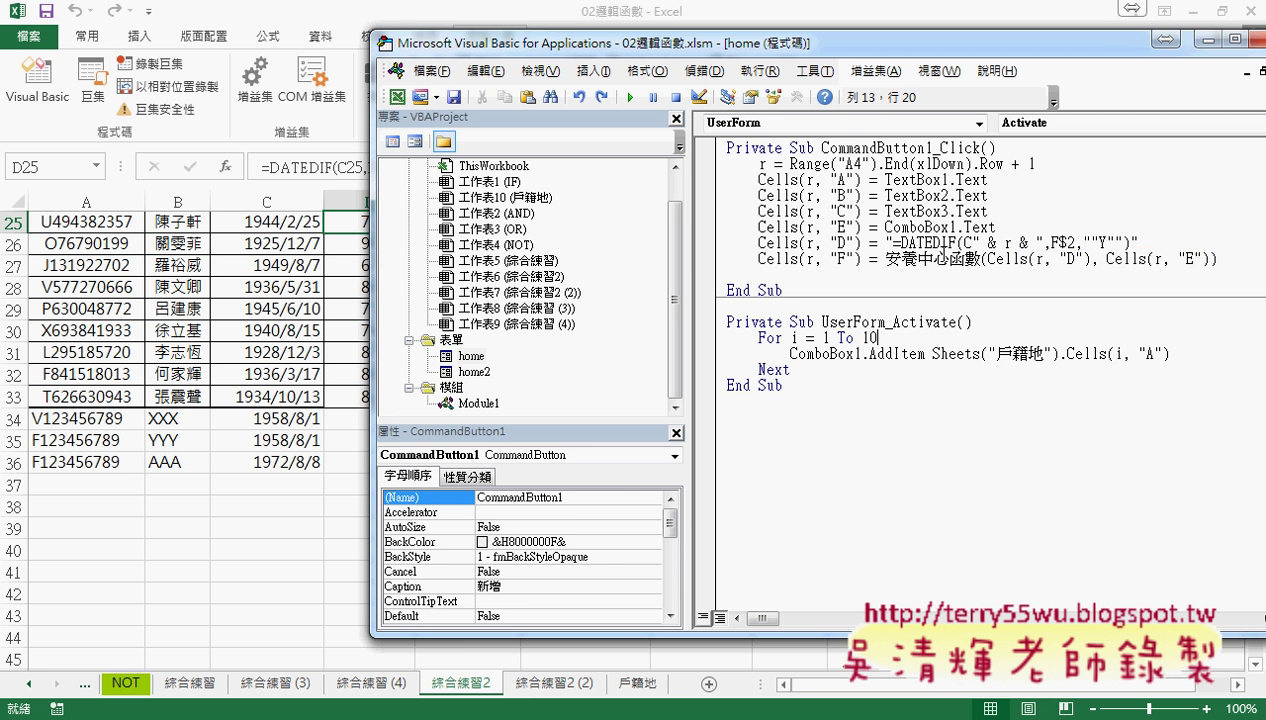
{"action": "left_click_drag", "start_coordinate": [754, 57], "coordinate": [904, 66]}
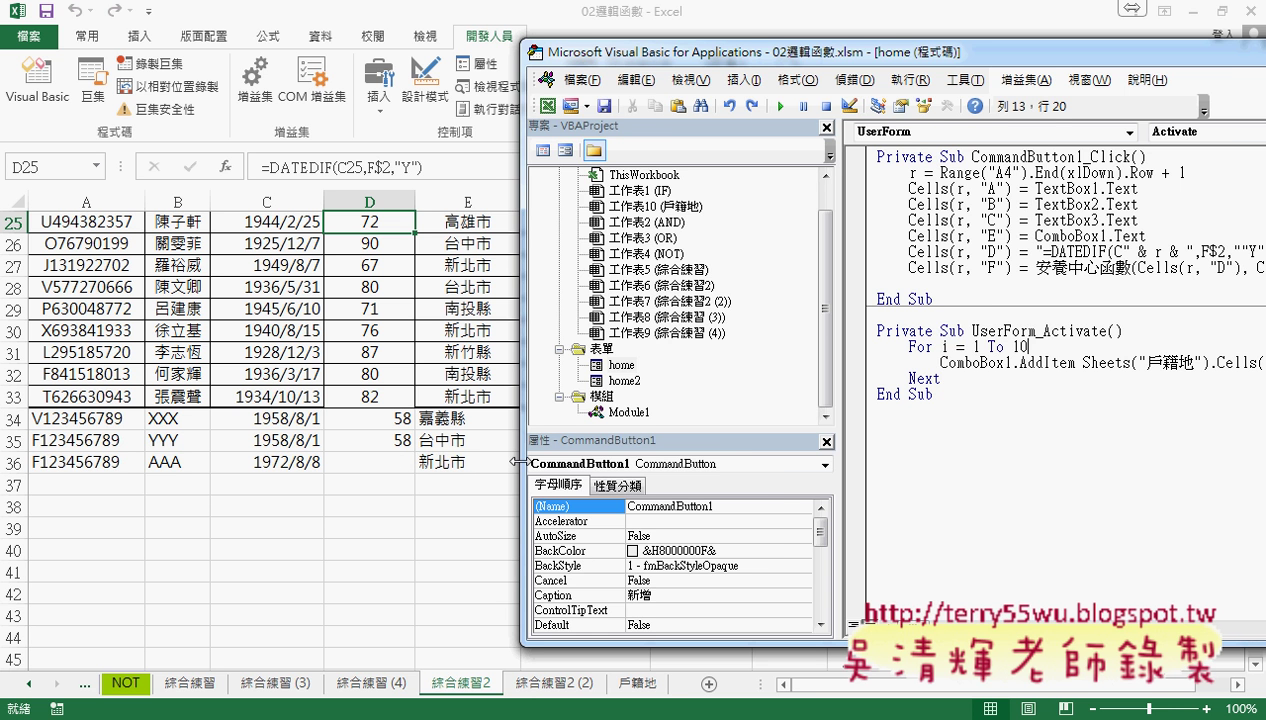
{"action": "left_click_drag", "start_coordinate": [521, 458], "coordinate": [662, 458]}
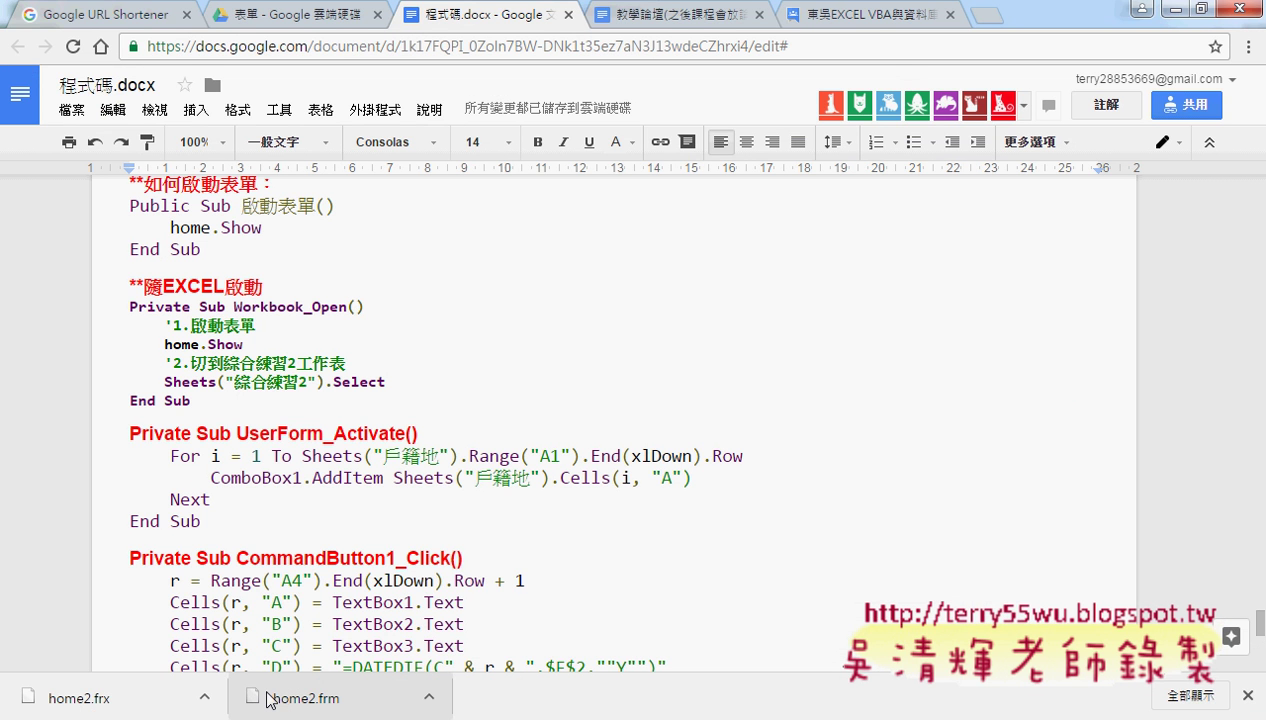
{"action": "scroll", "coordinate": [451, 537], "scroll_direction": "down", "scroll_amount": 3}
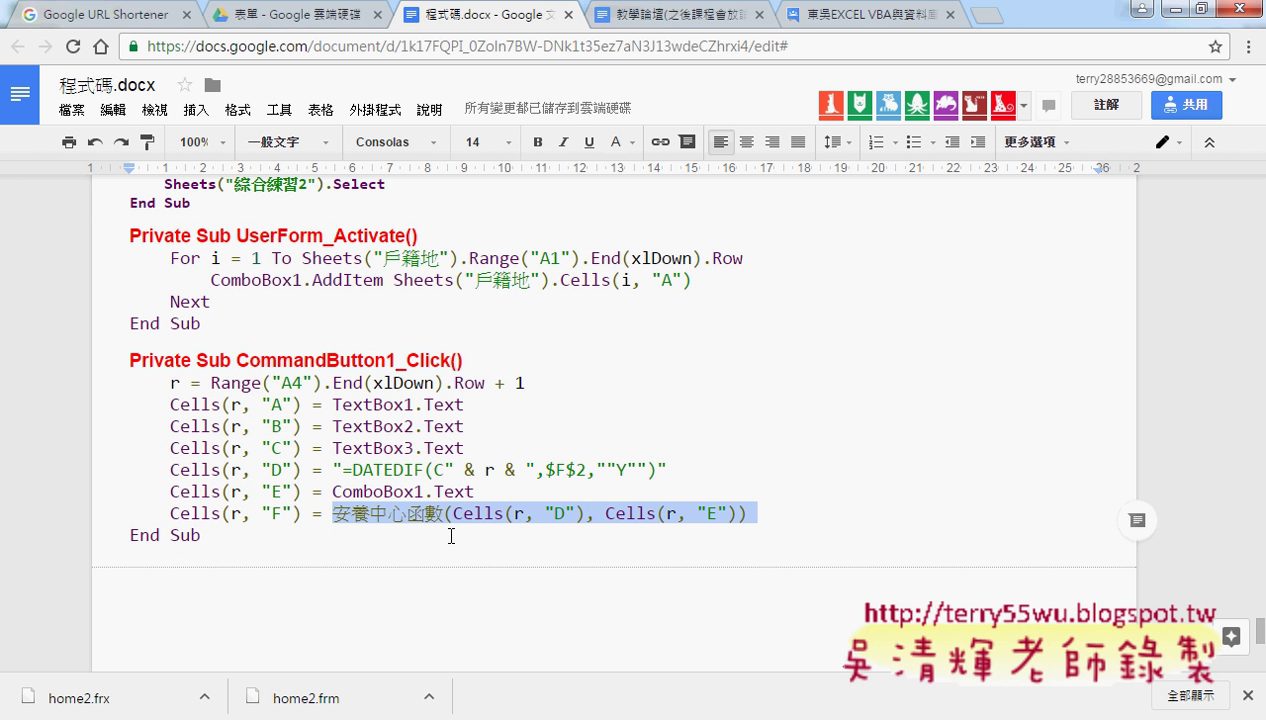